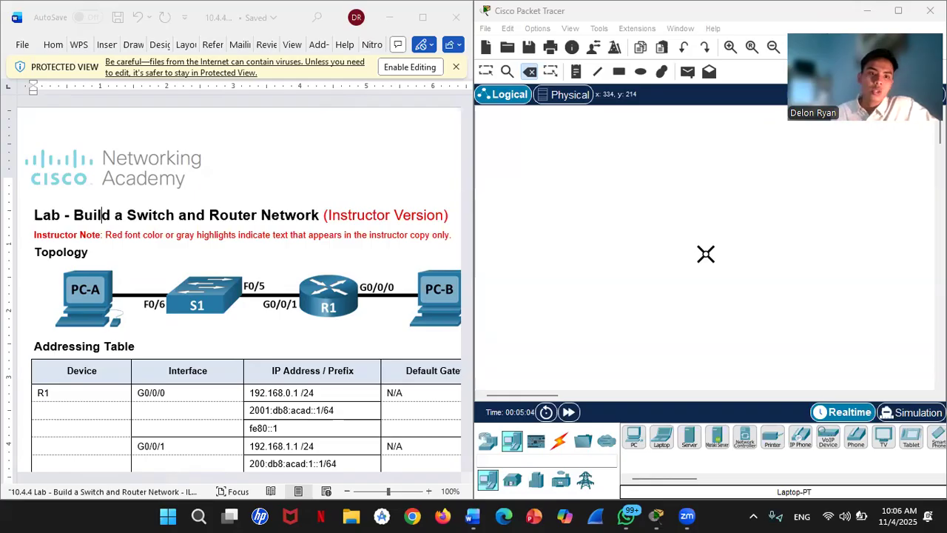
- Place two generic PCs, PC2 on the left and PC3 on the right of the workspace
scroll(318, 198, "down", 2)
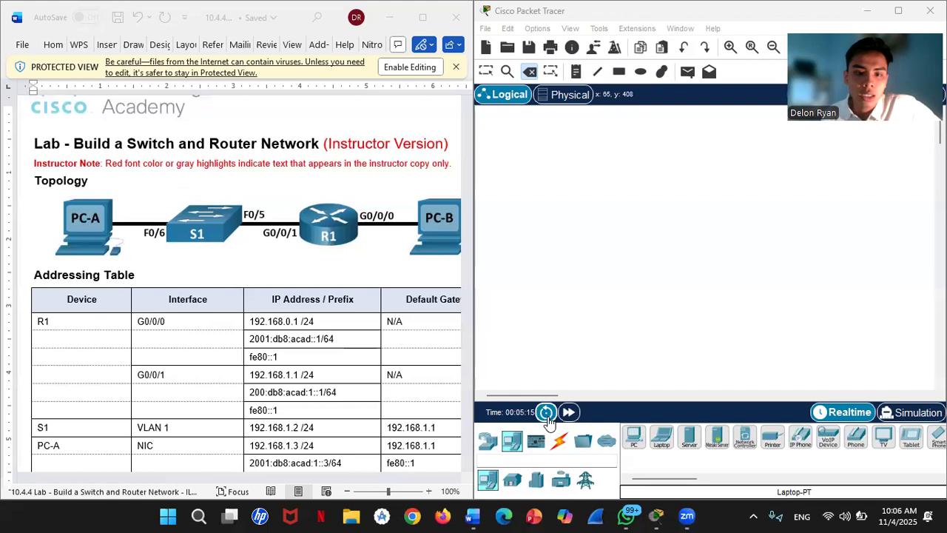
left_click(637, 444)
left_click(557, 268)
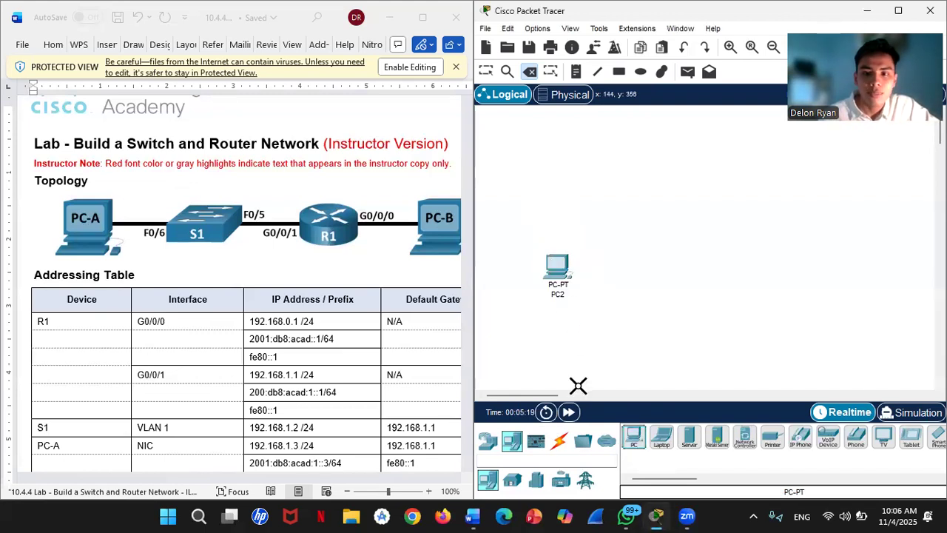
left_click(636, 438)
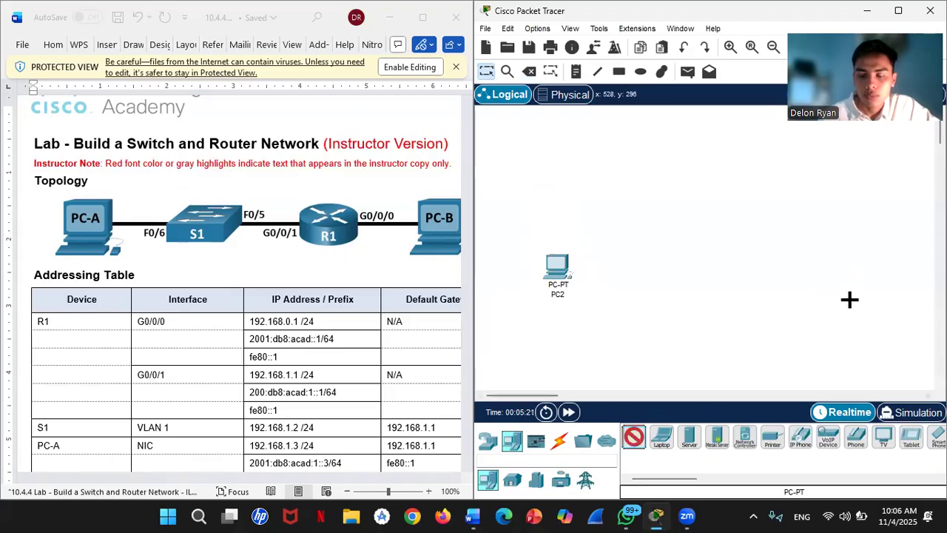
left_click(862, 269)
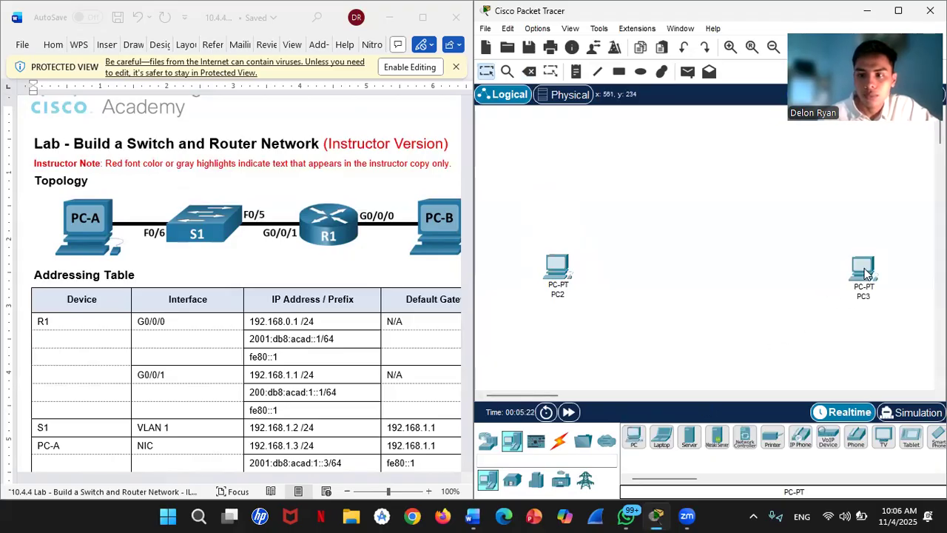
- Add a 2960 switch beside PC2 and a 2901 router between the switch and PC3
left_click(489, 441)
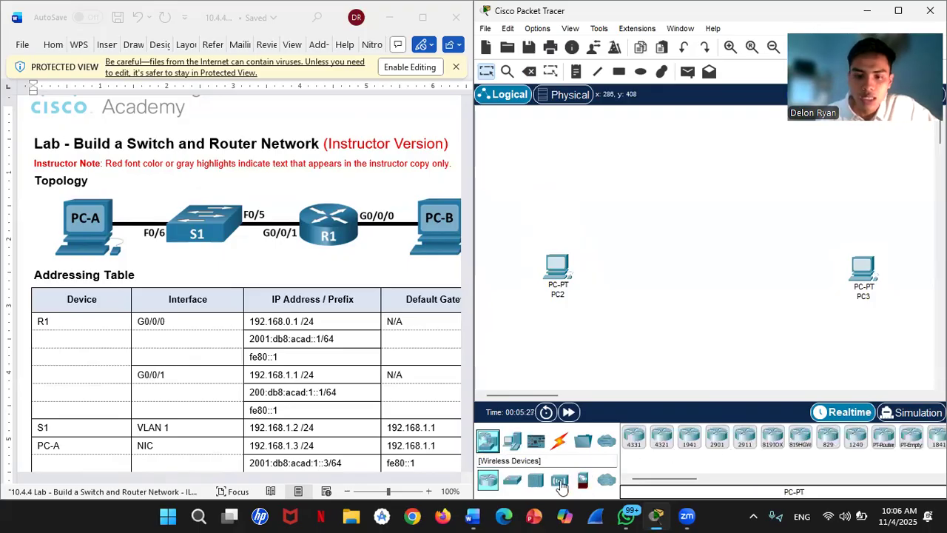
left_click(512, 479)
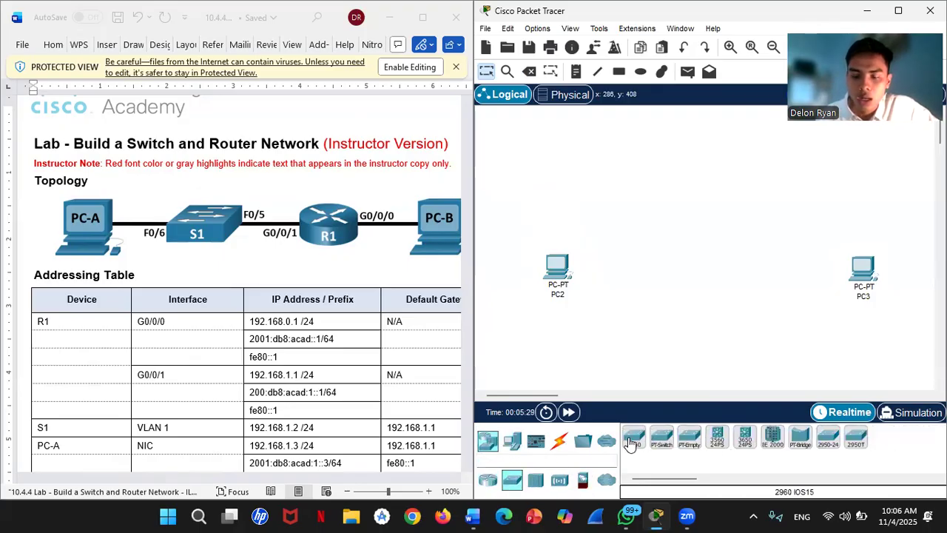
left_click_drag(639, 452, 649, 279)
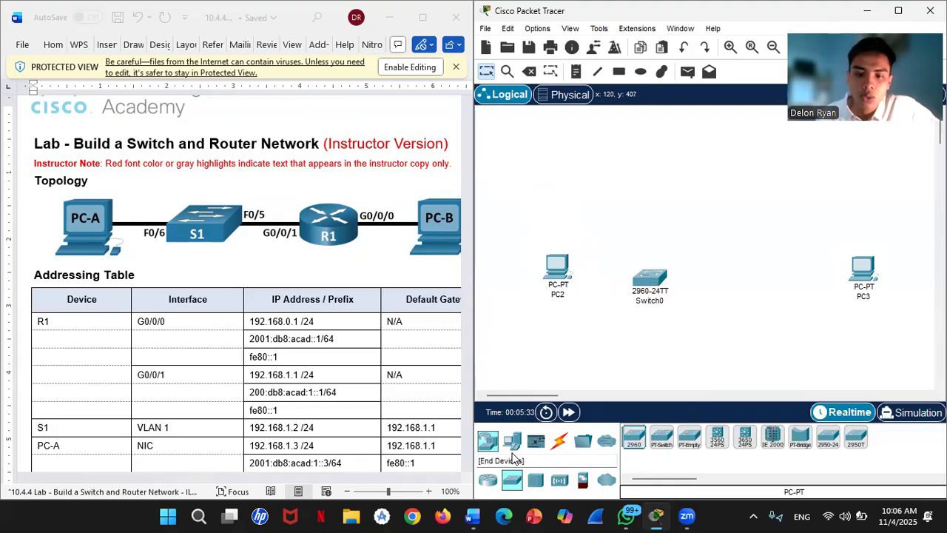
left_click(490, 481)
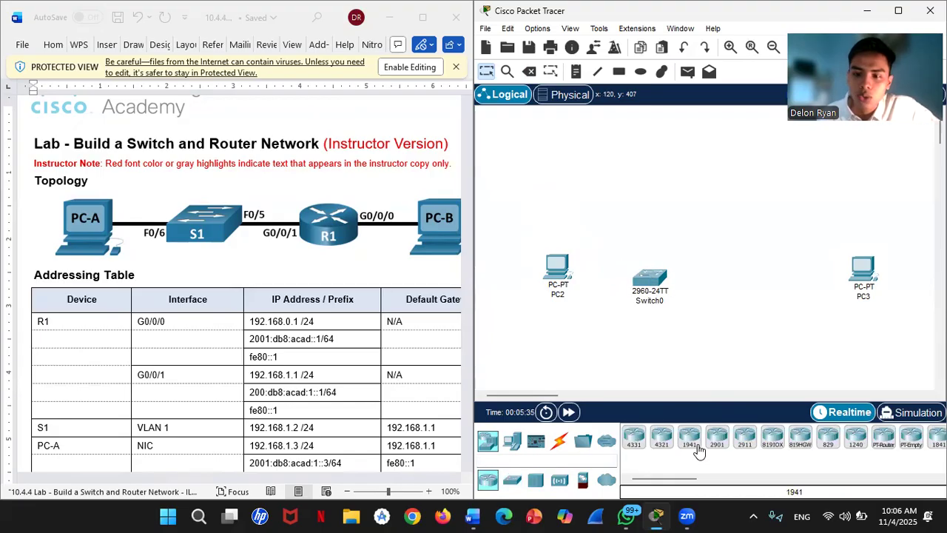
left_click_drag(717, 444, 764, 289)
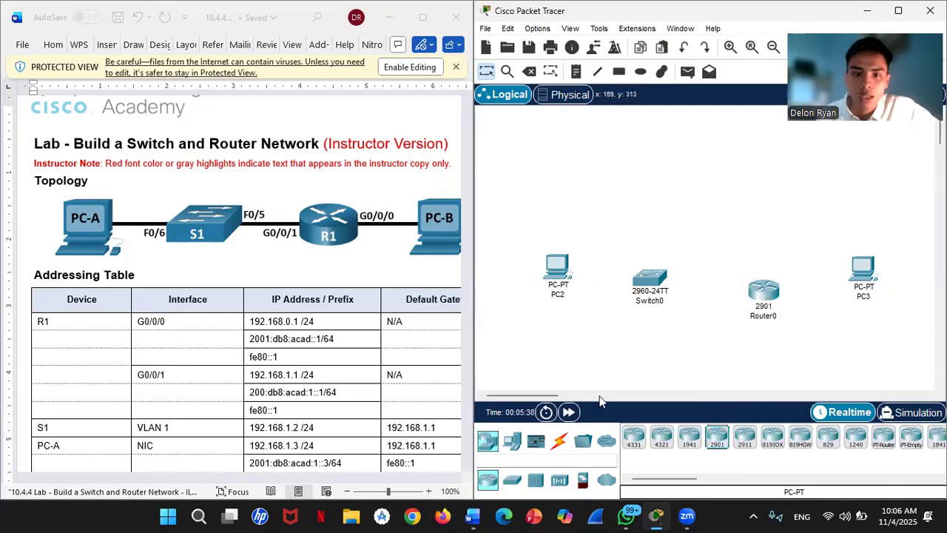
left_click(558, 444)
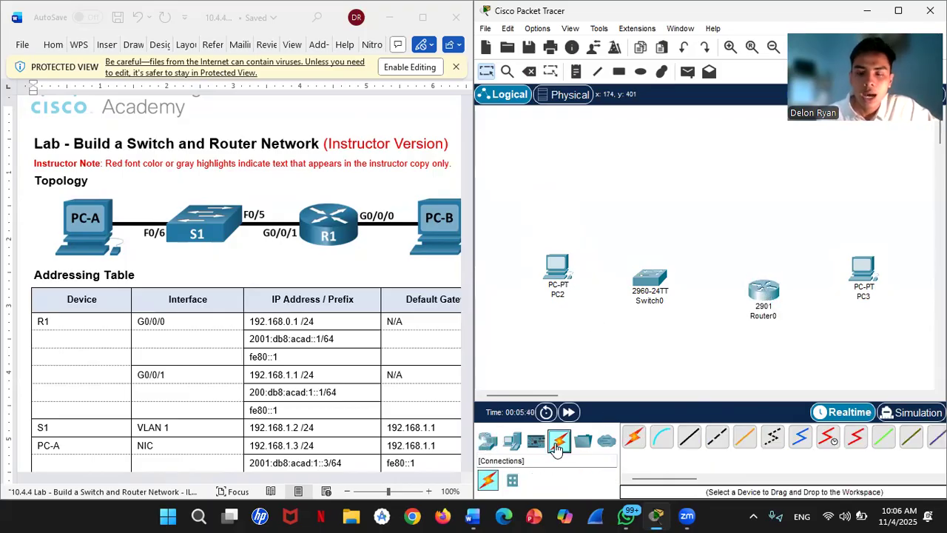
- Cable PC2 FastEthernet0 to Switch0 FastEthernet0/6 with a copper straight-through cable
left_click(688, 438)
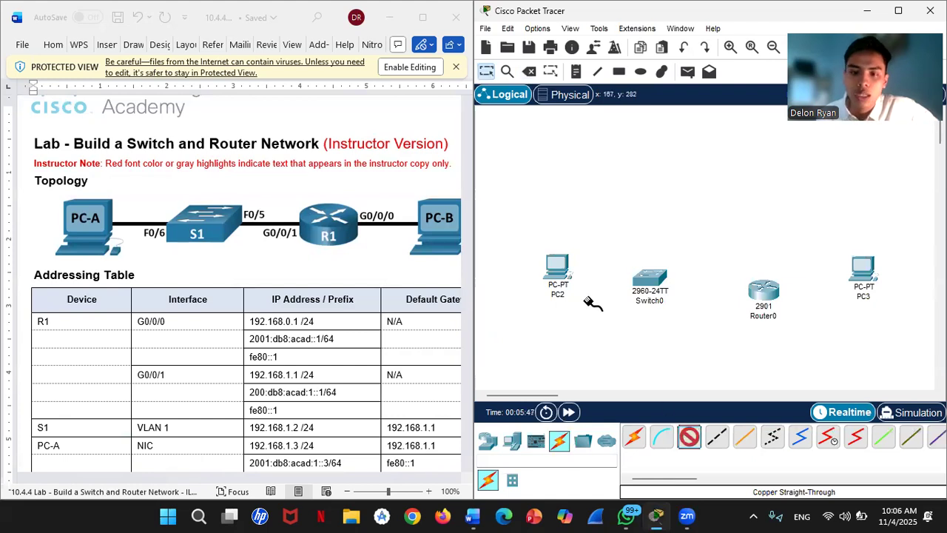
left_click(559, 268)
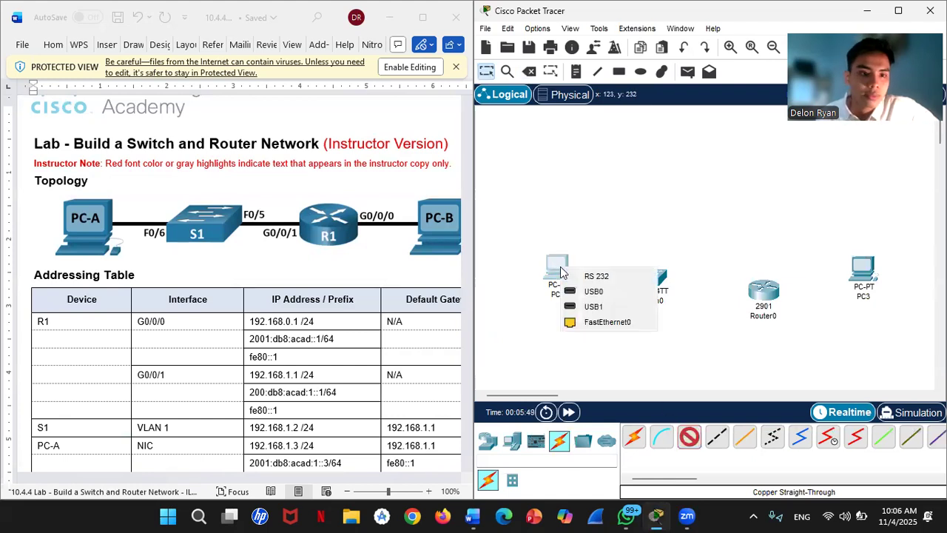
left_click(596, 322)
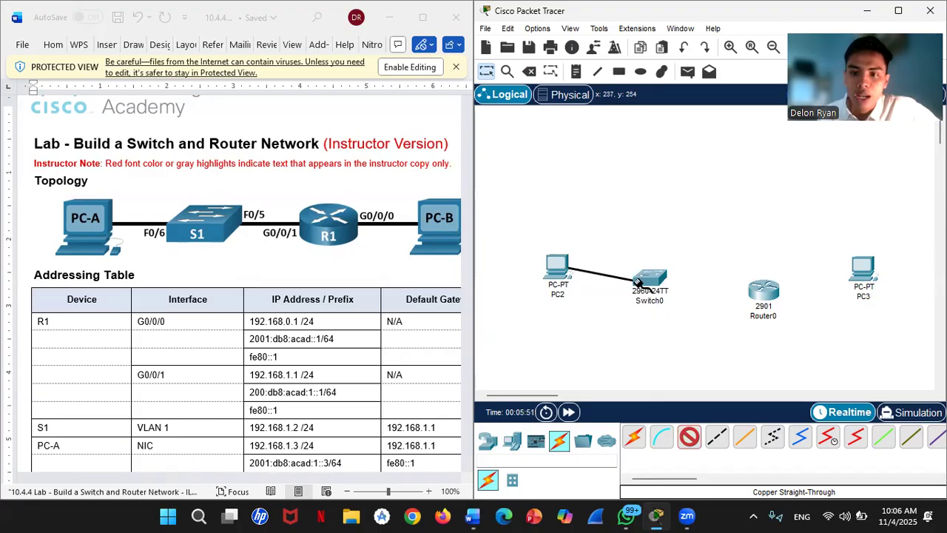
left_click(657, 277)
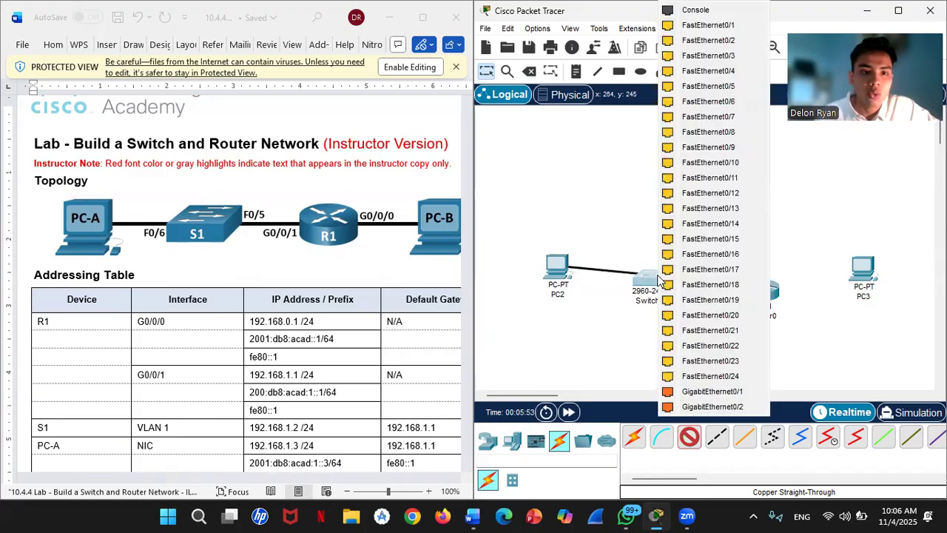
left_click(705, 102)
- Link Switch0 FastEthernet0/5 to Router0 GigabitEthernet0/1 with a straight-through cable
left_click(689, 436)
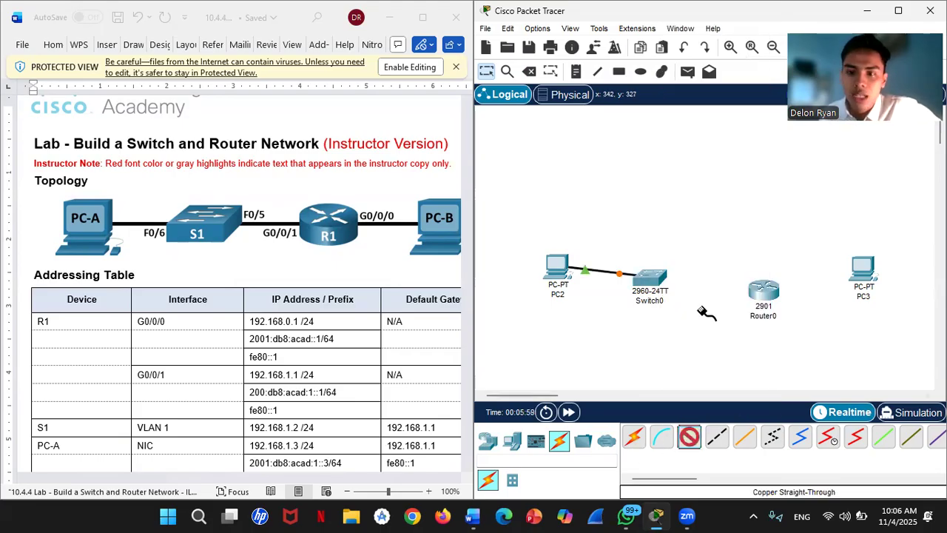
left_click(660, 285)
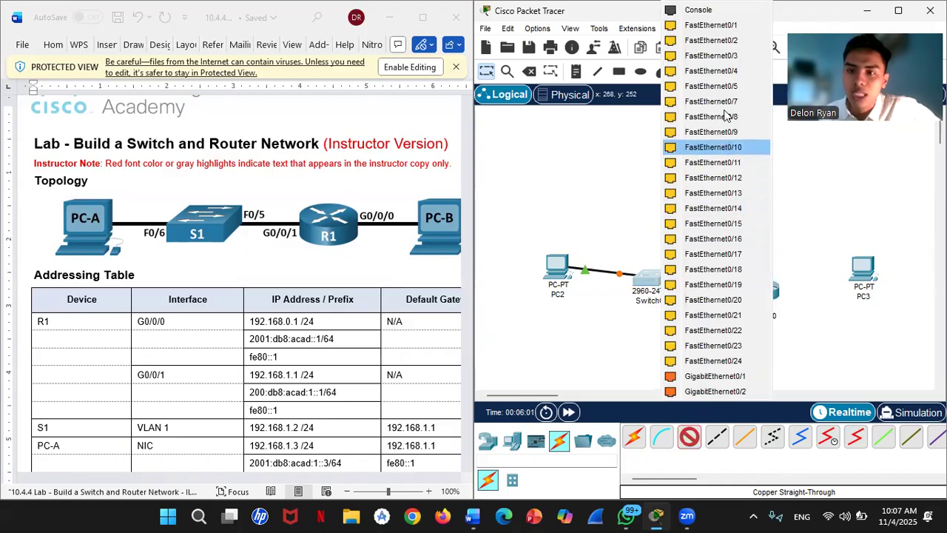
left_click(751, 211)
left_click(765, 298)
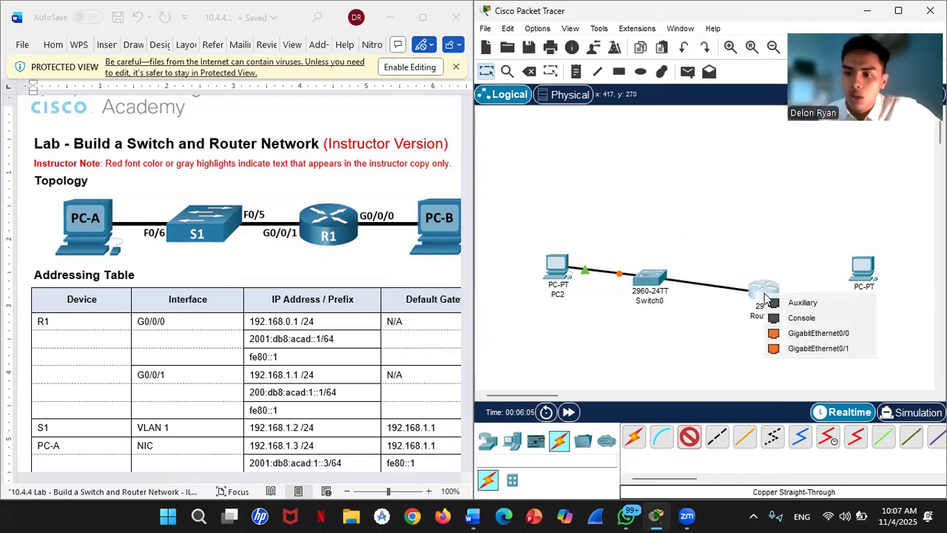
left_click(791, 348)
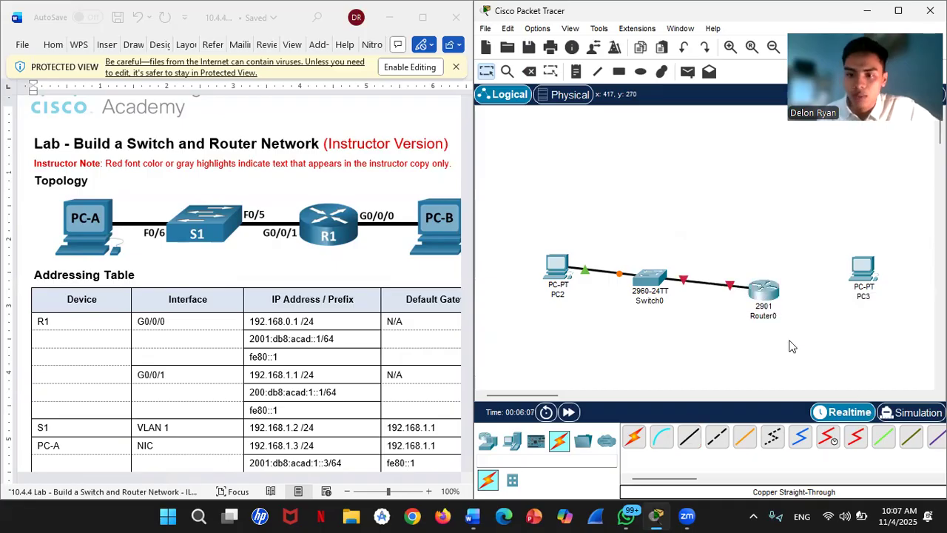
- Connect Router0 GigabitEthernet0/0 to PC3 FastEthernet0 with a straight-through cable
left_click(688, 437)
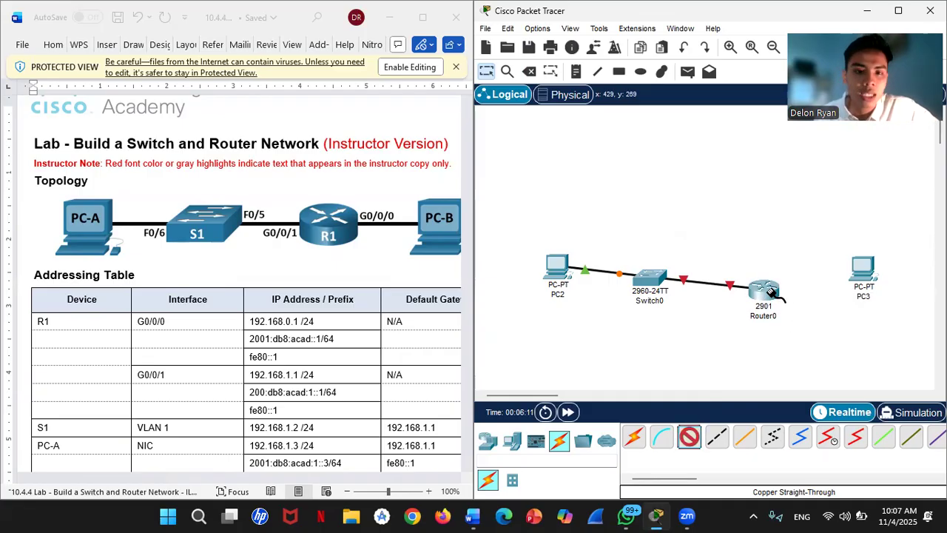
left_click(774, 295)
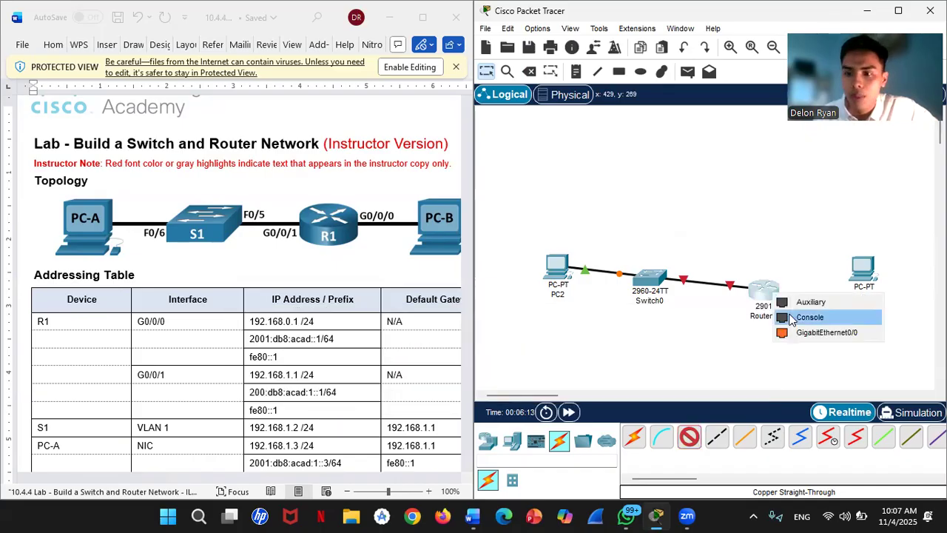
left_click(804, 333)
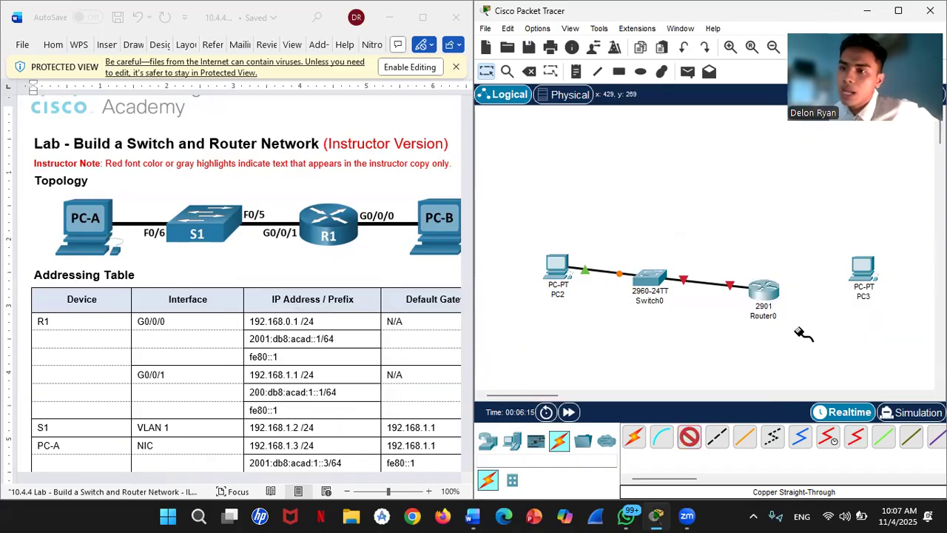
left_click(862, 278)
left_click(879, 331)
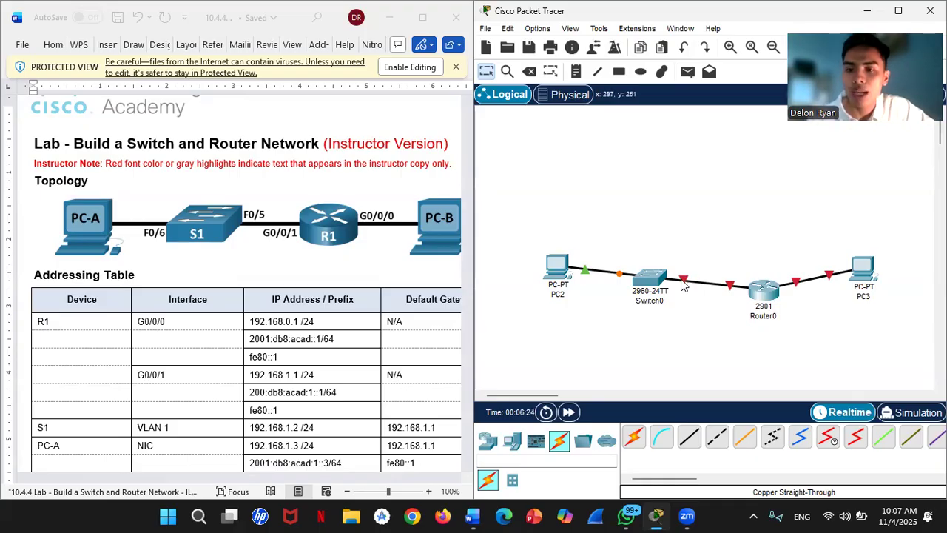
- Scroll the Word lab handout down to Part 2, Step 2: Configure the router
mouse_move(683, 287)
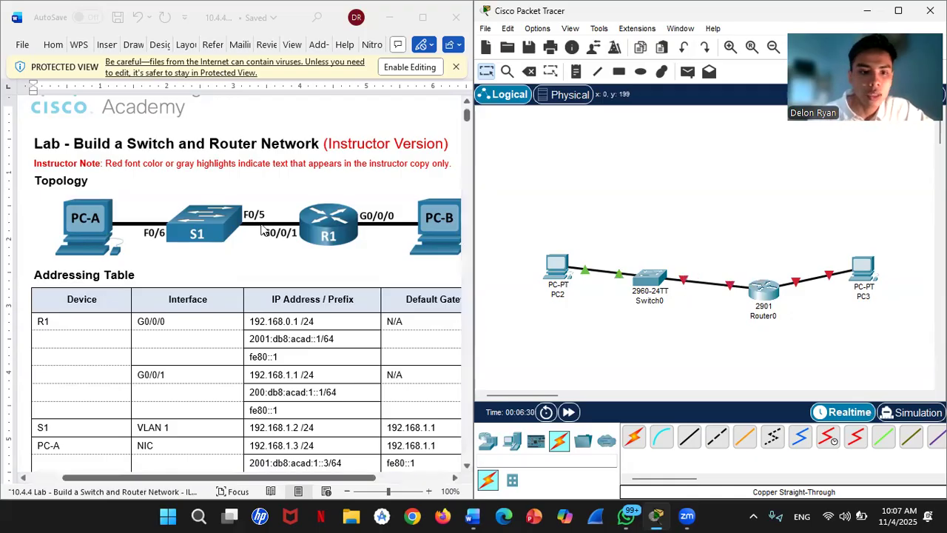
scroll(257, 222, "down", 5)
scroll(256, 222, "down", 10)
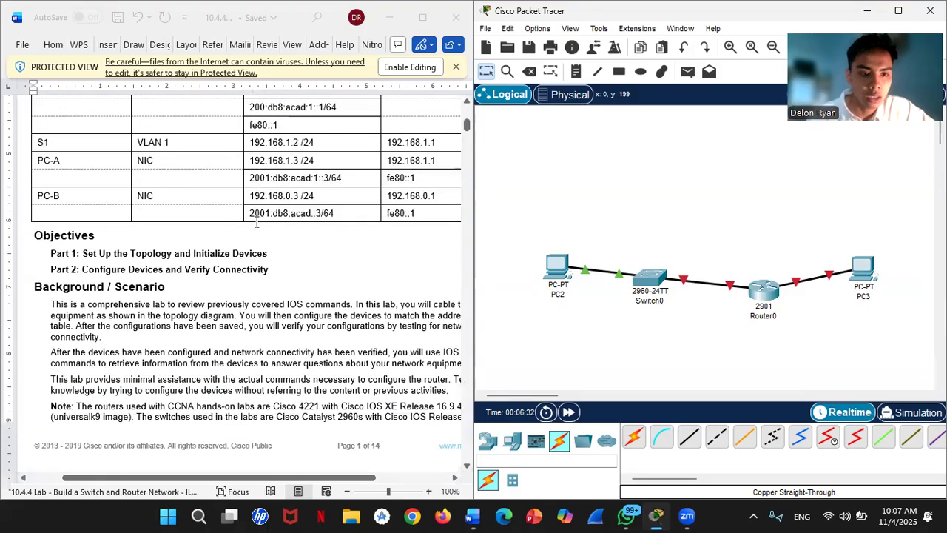
scroll(256, 221, "down", 9)
scroll(257, 221, "up", 3)
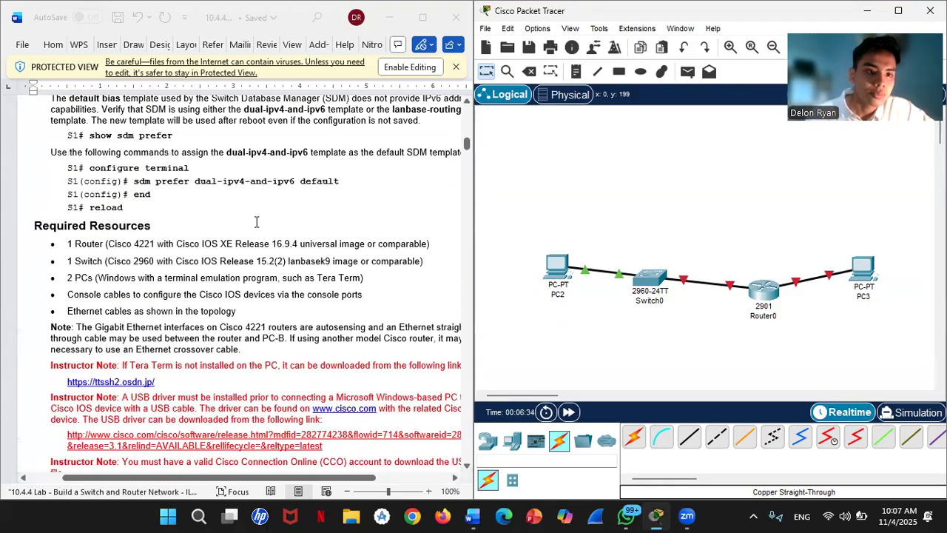
scroll(256, 222, "down", 9)
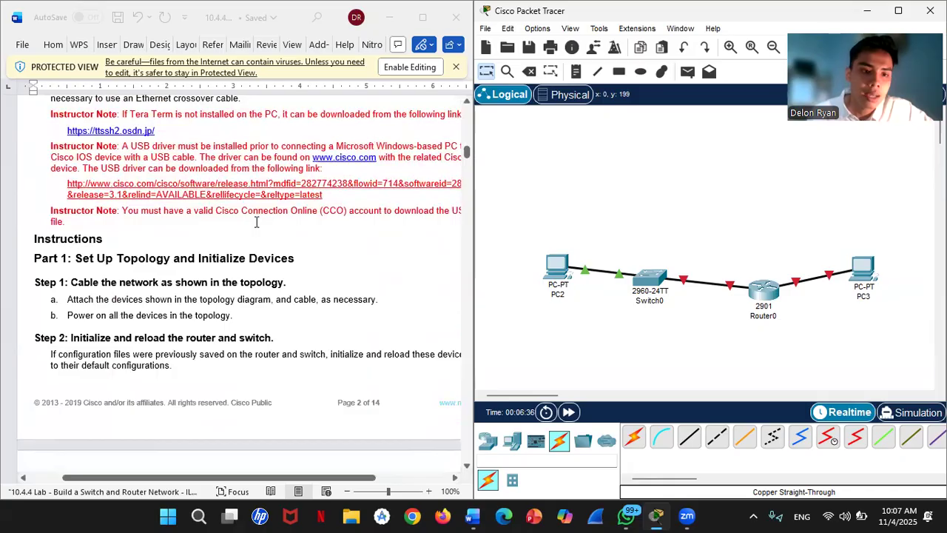
scroll(256, 222, "down", 10)
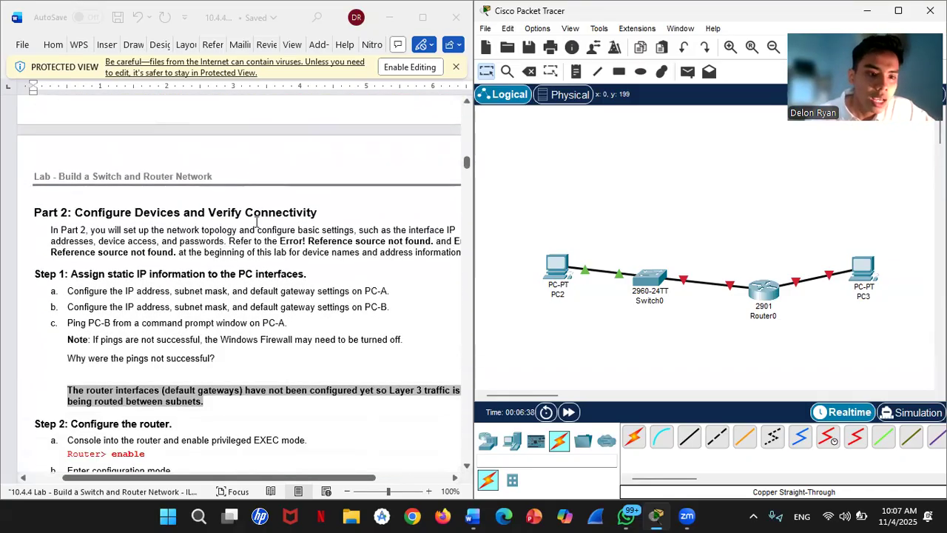
scroll(256, 222, "down", 3)
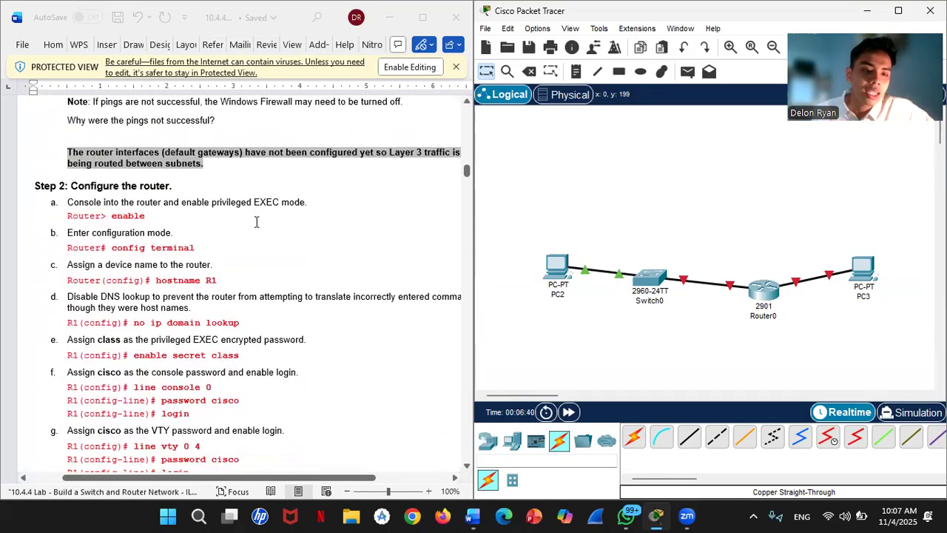
- Open Router0's CLI and answer no to the initial configuration dialog
left_click(759, 296)
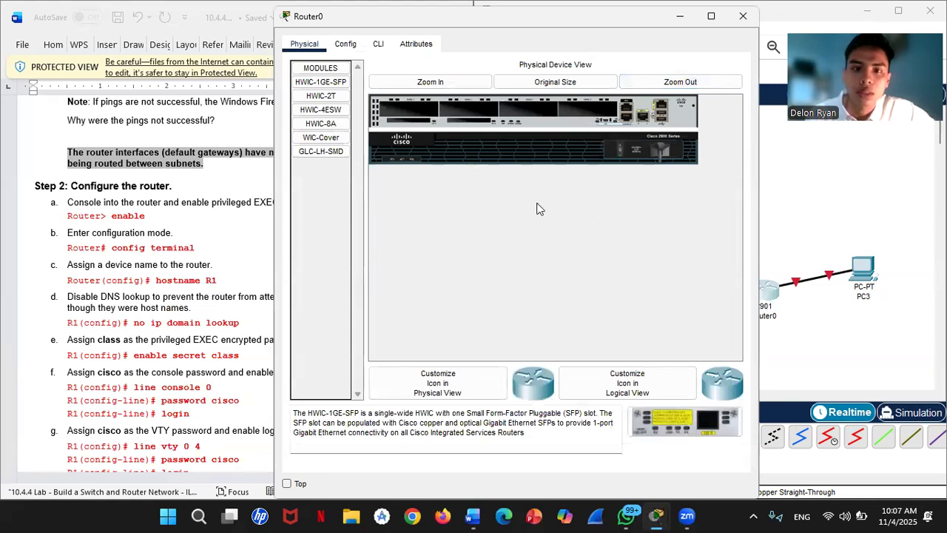
left_click(379, 44)
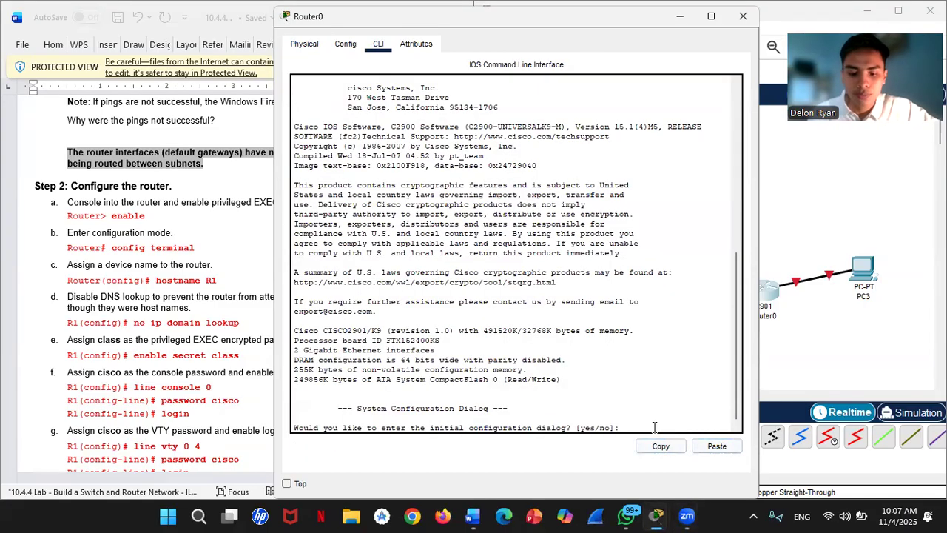
type("no")
key("Return")
key("Return")
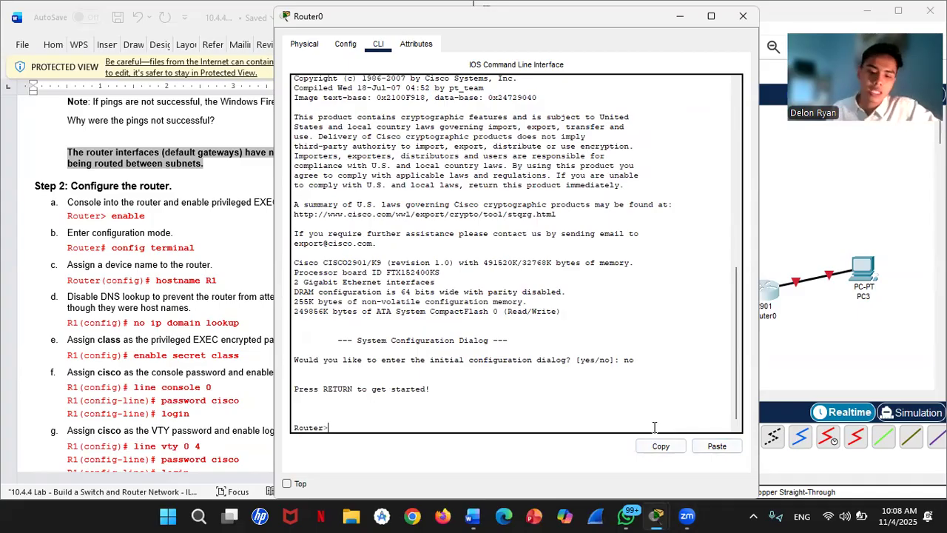
- Enter privileged and global configuration mode with enable and conf t, then set hostname R1
type("en")
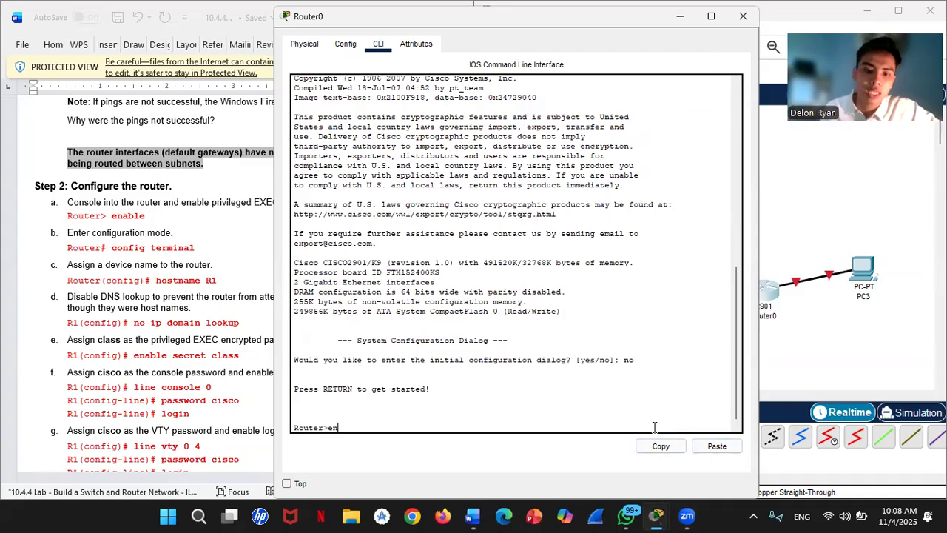
type("able")
key("Return")
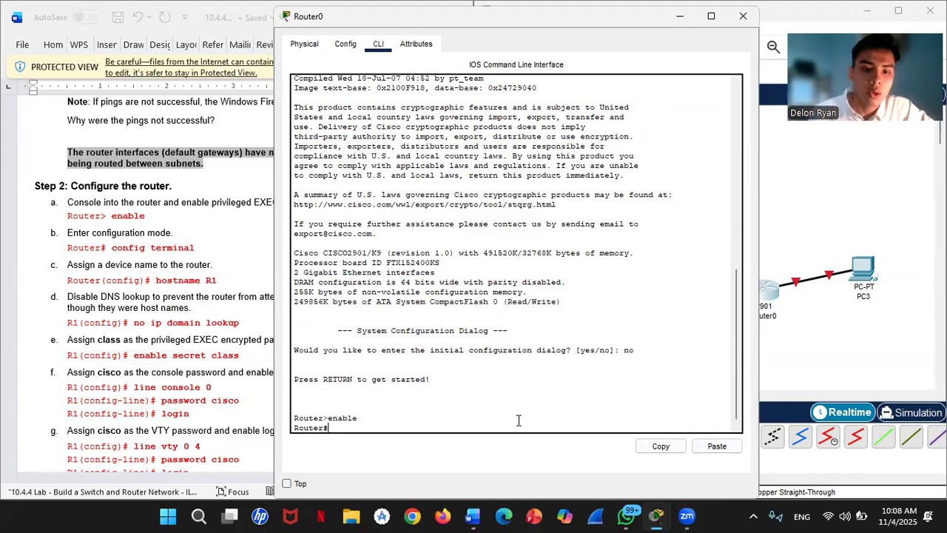
type("con")
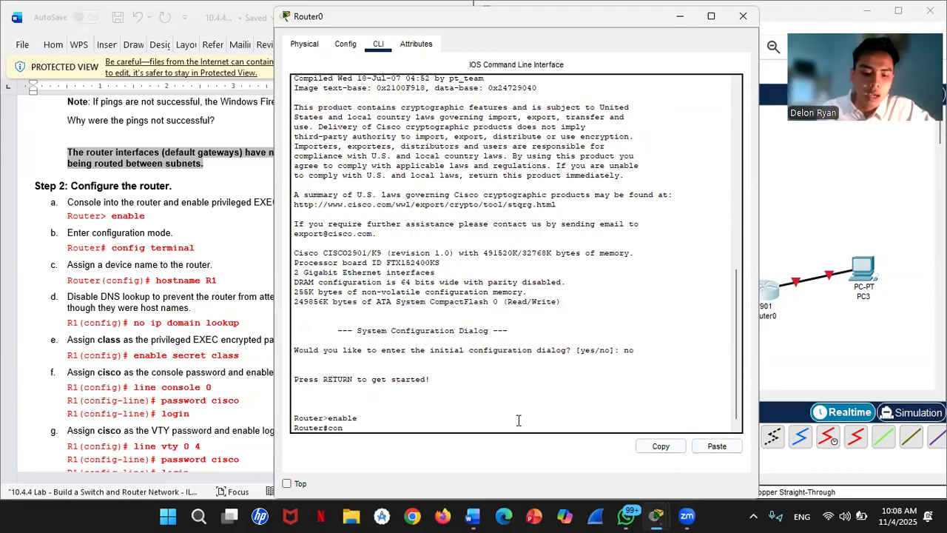
type("f t")
key("Return")
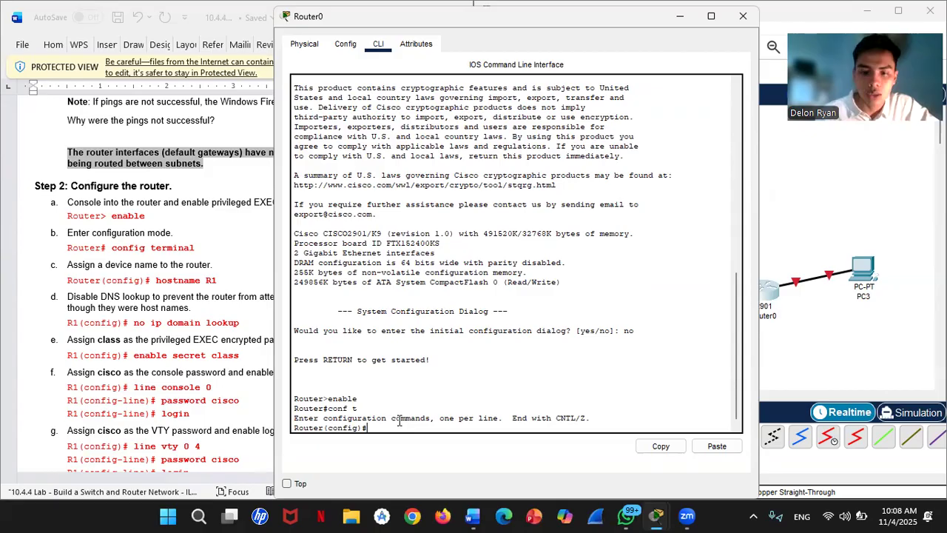
type("hostname")
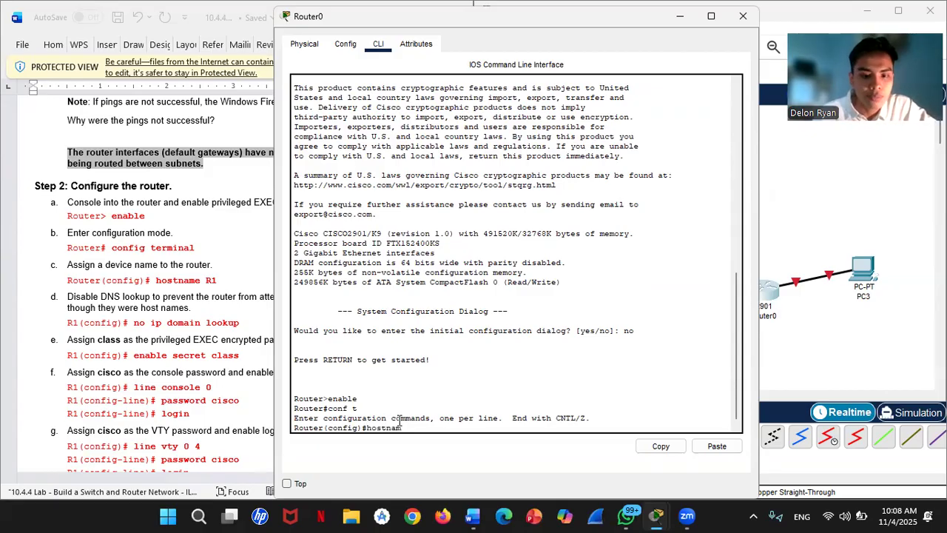
type(" R1")
key("Return")
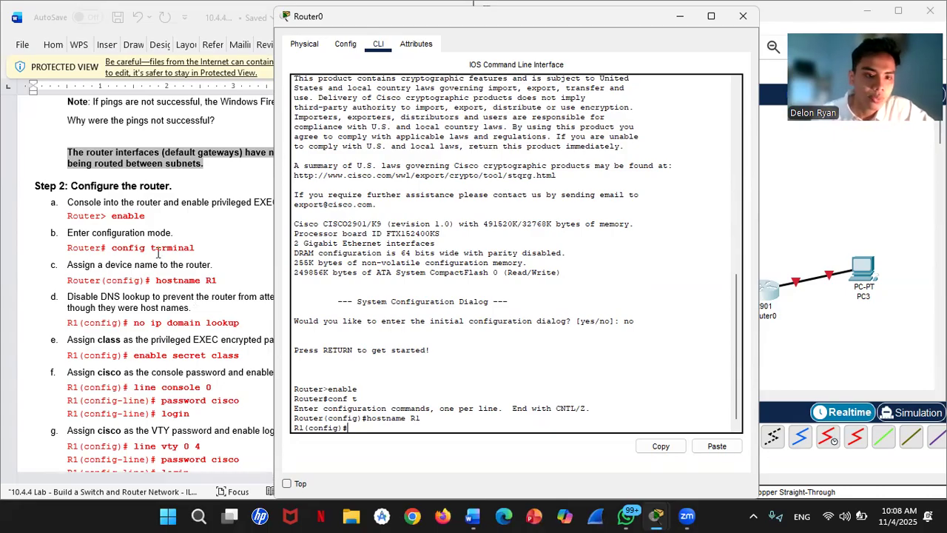
- Disable IP domain lookup on R1 and set the privileged EXEC enable secret to the lab password
scroll(172, 260, "down", 2)
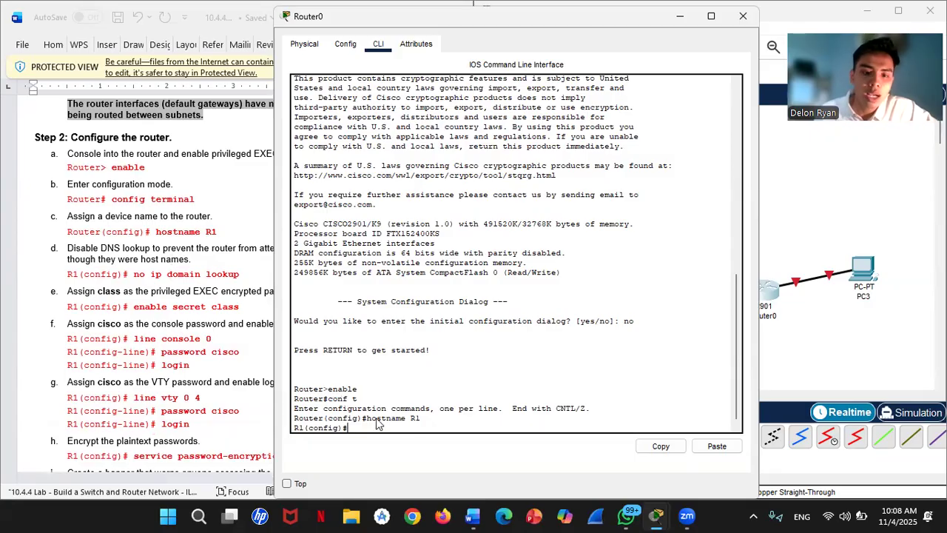
type("no ip")
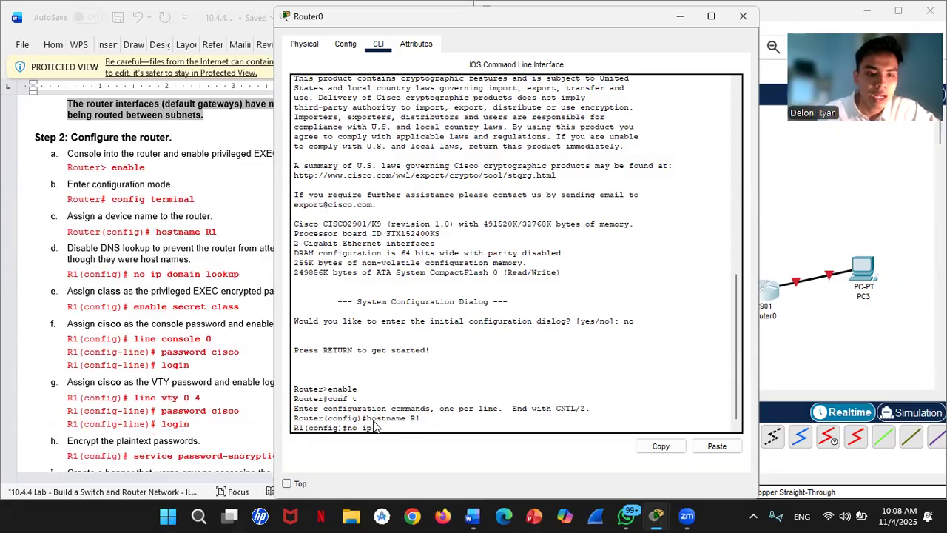
type(" domi")
type("in look")
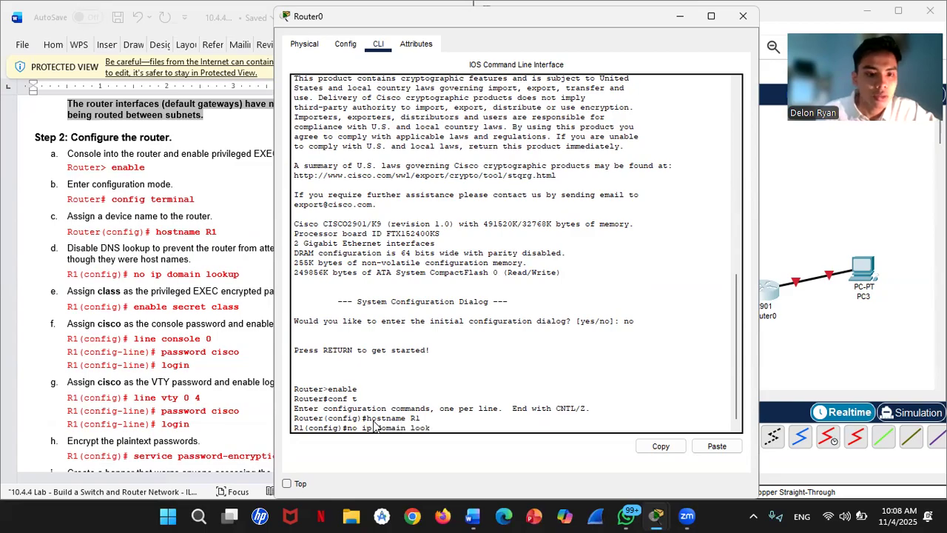
type("up")
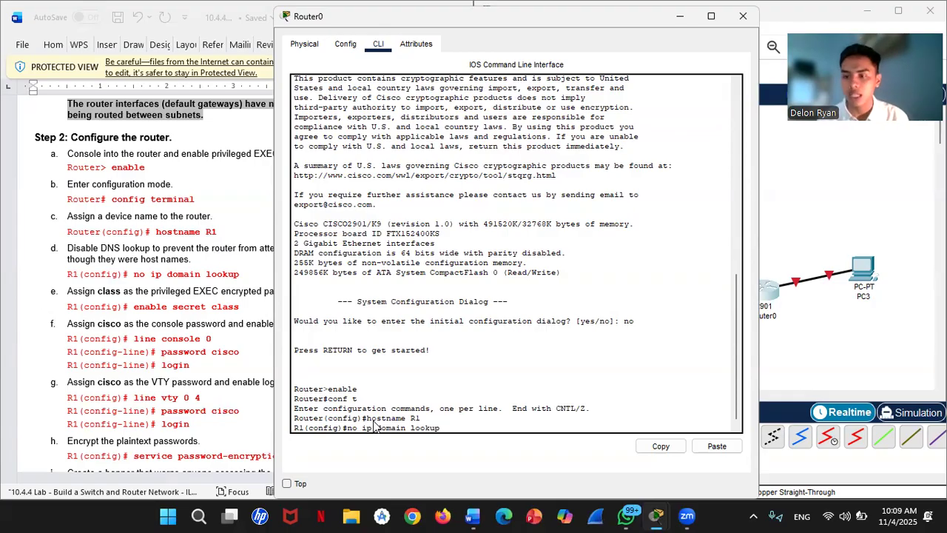
key("Return")
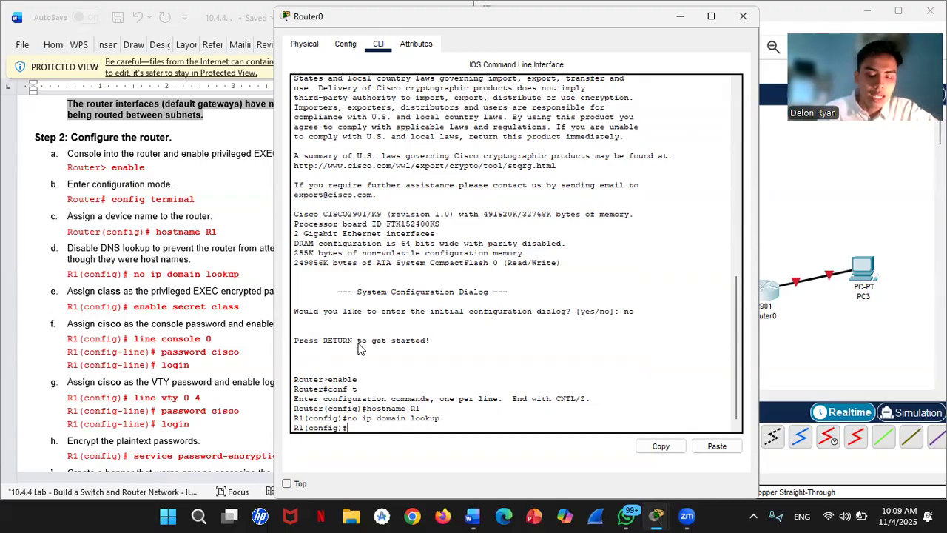
type("enable")
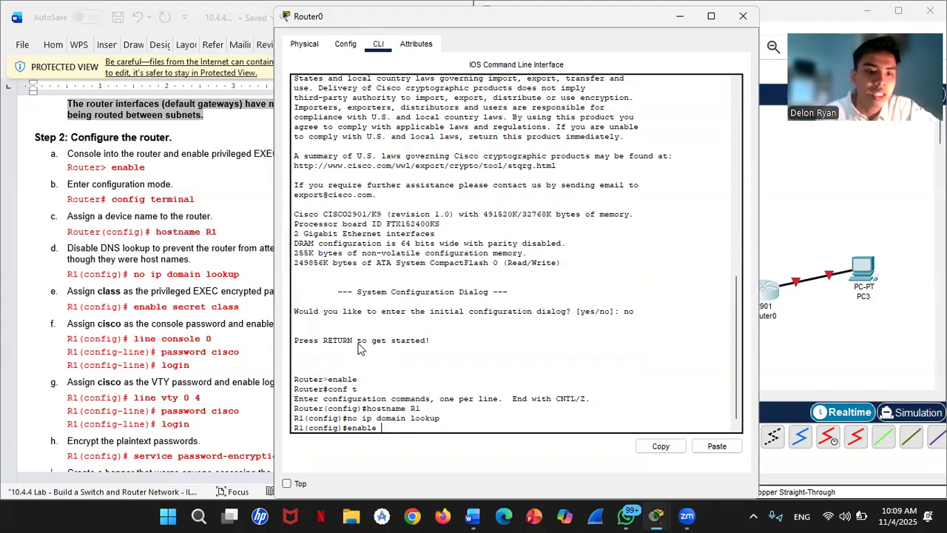
type("se")
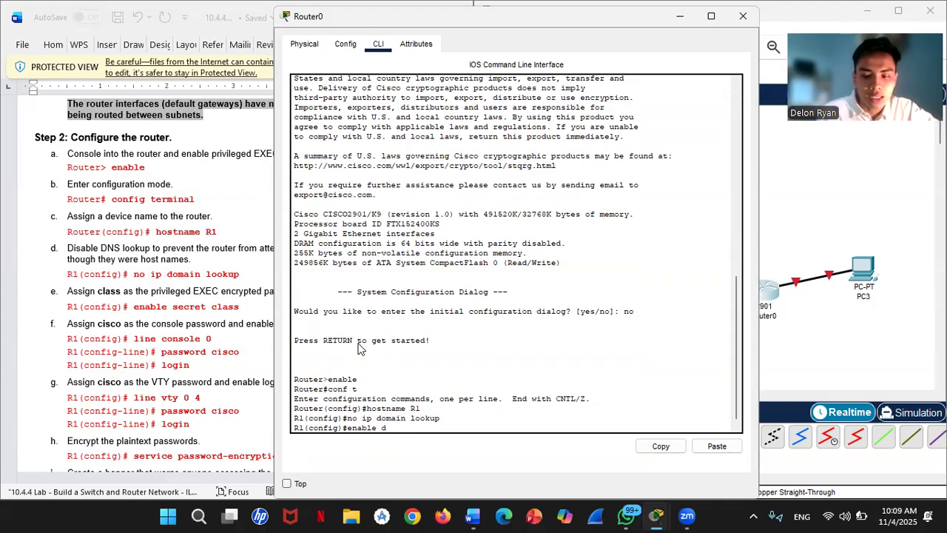
type("cret")
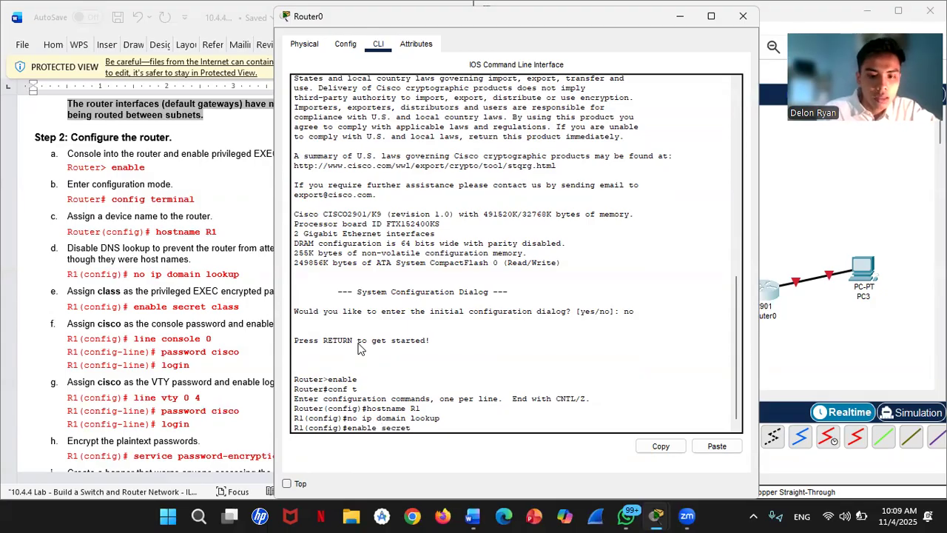
type(" class")
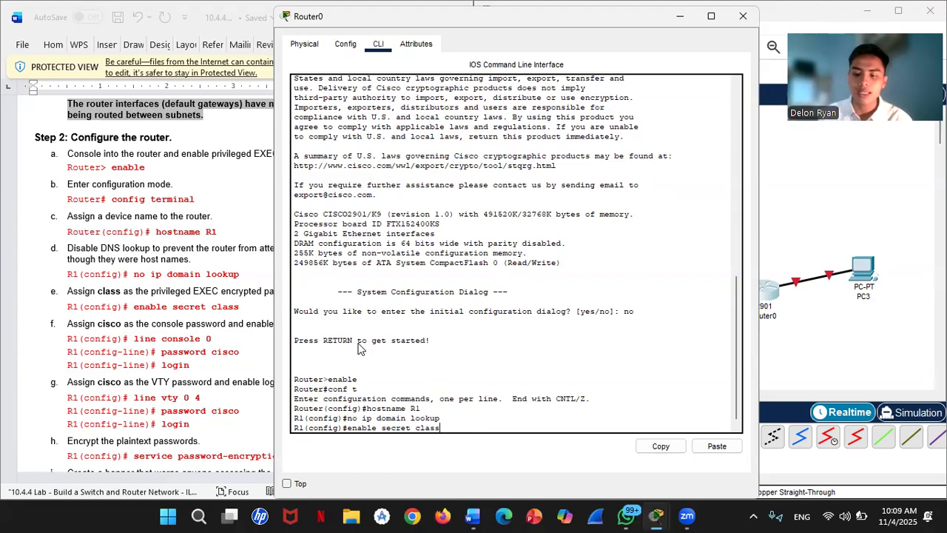
key("Return")
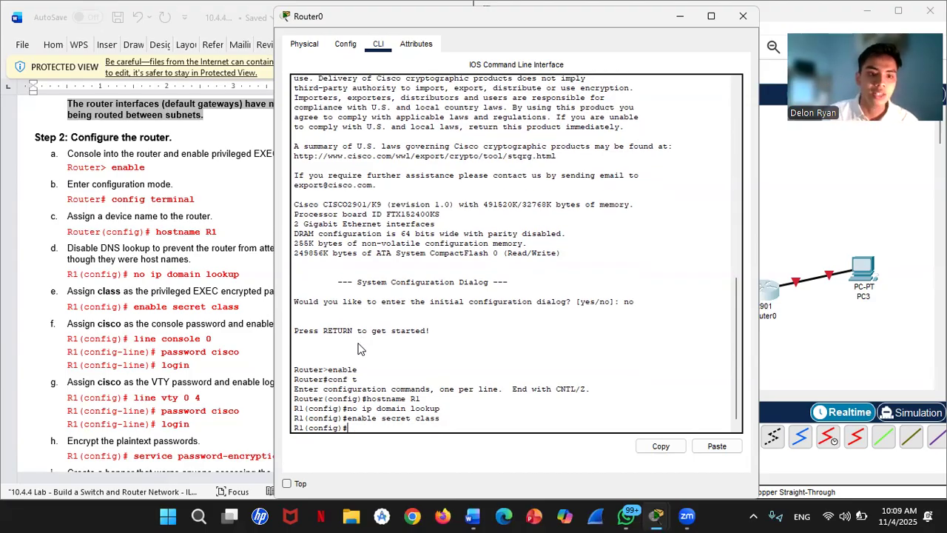
- Give R1's console line 0 the lab console password and require login
type("line con")
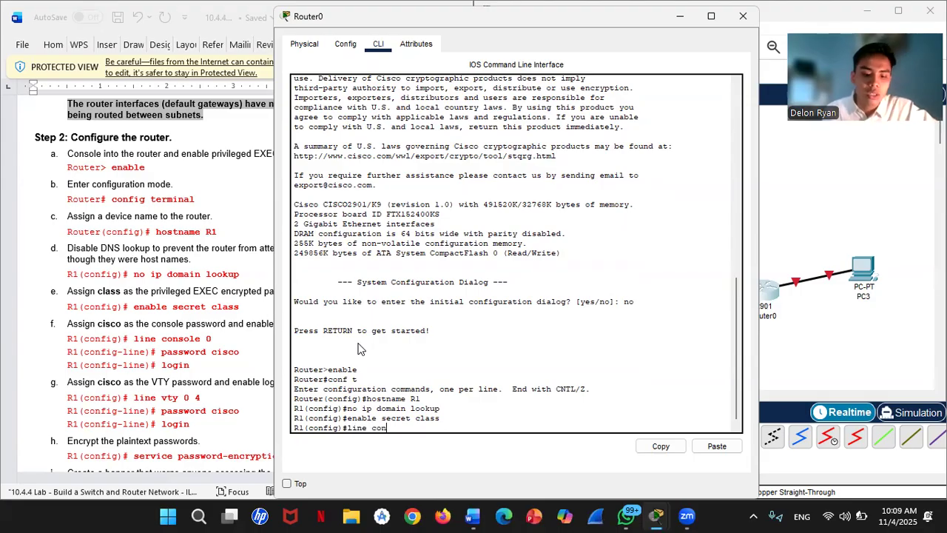
type("sole")
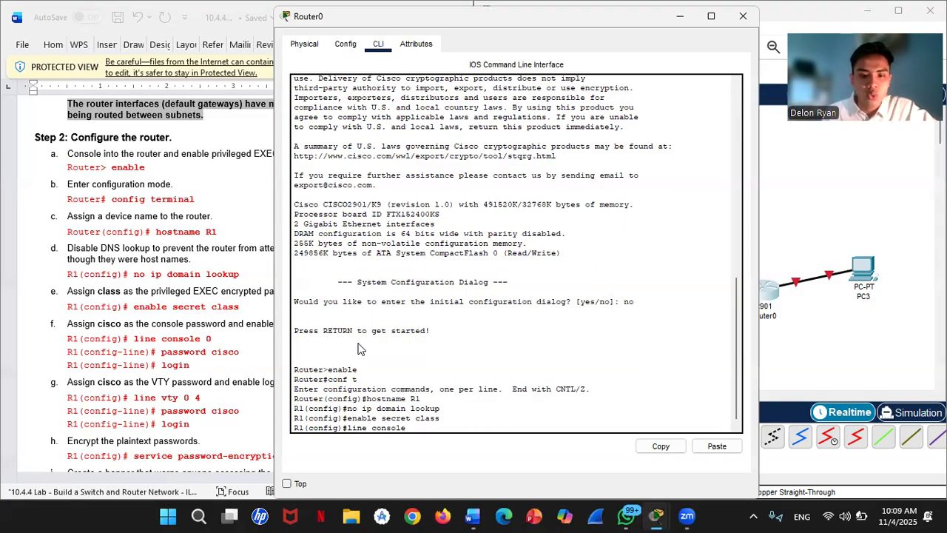
type(" 0")
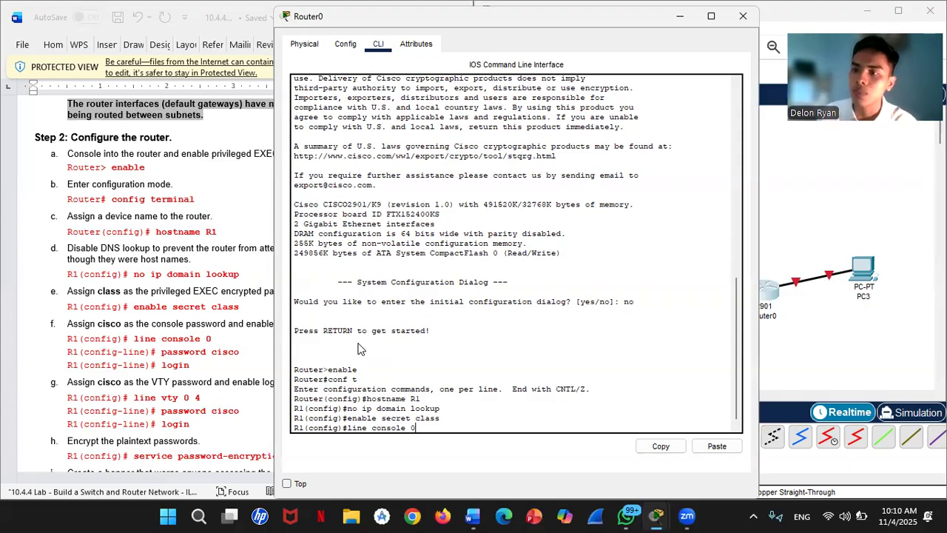
key("Return")
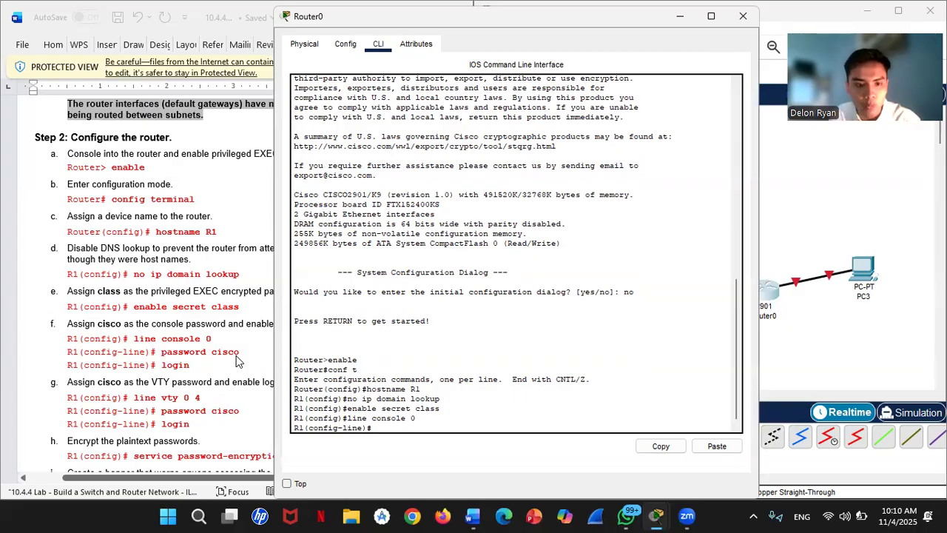
type("p")
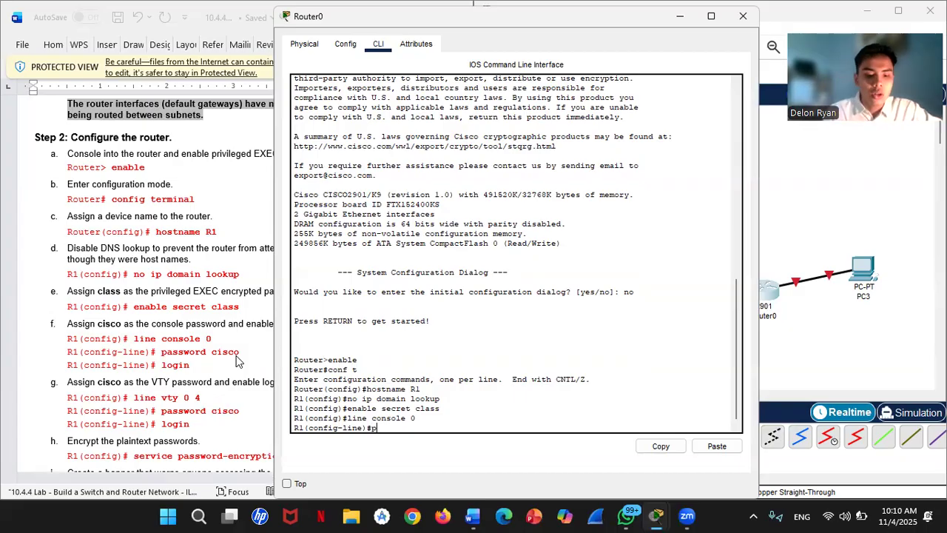
type("assword")
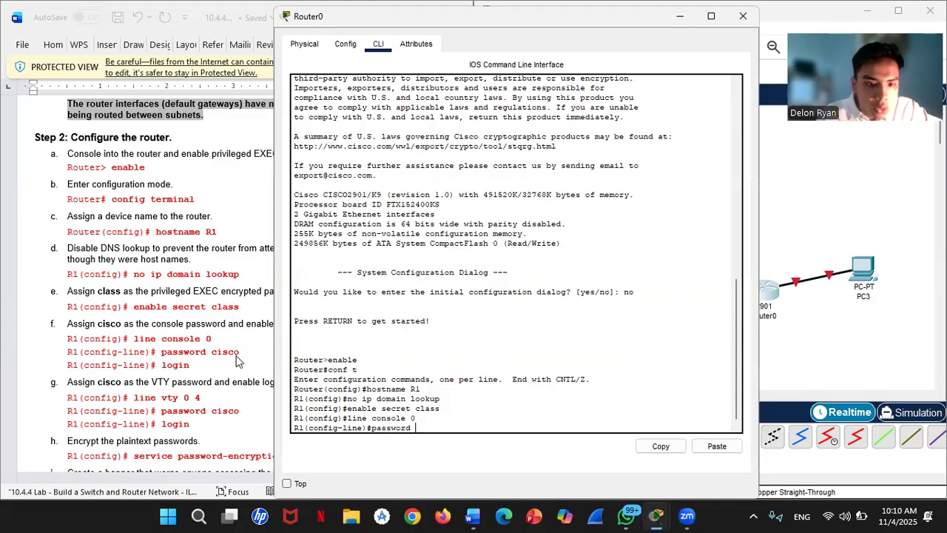
type(" ci")
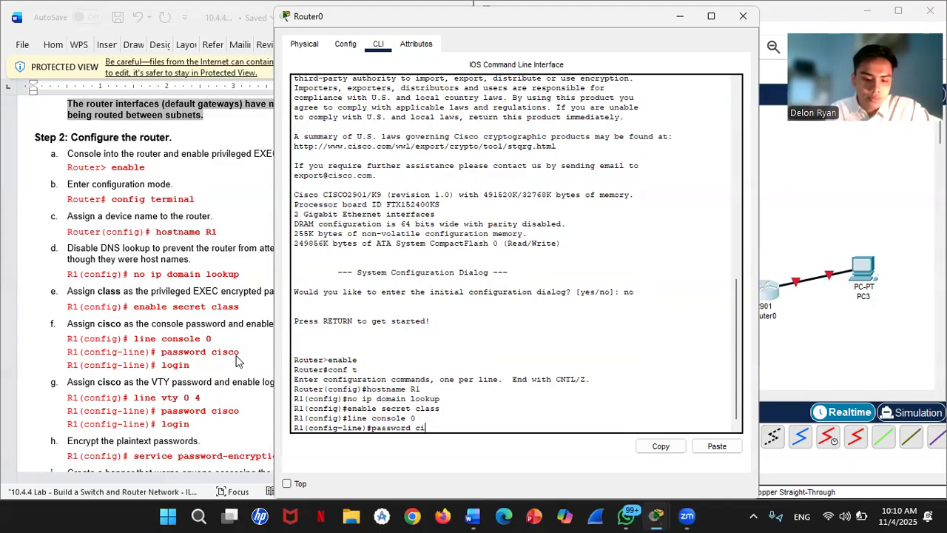
type("sc")
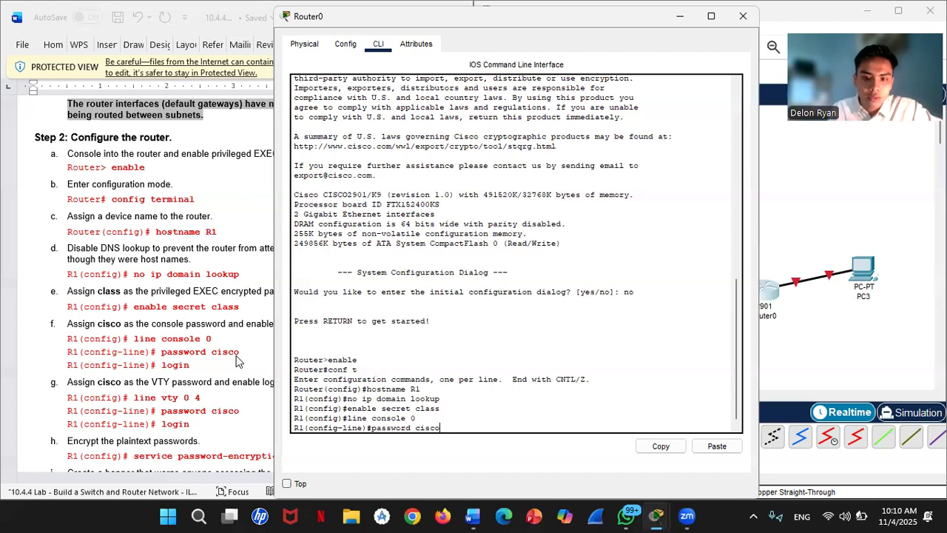
type("o")
key("Return")
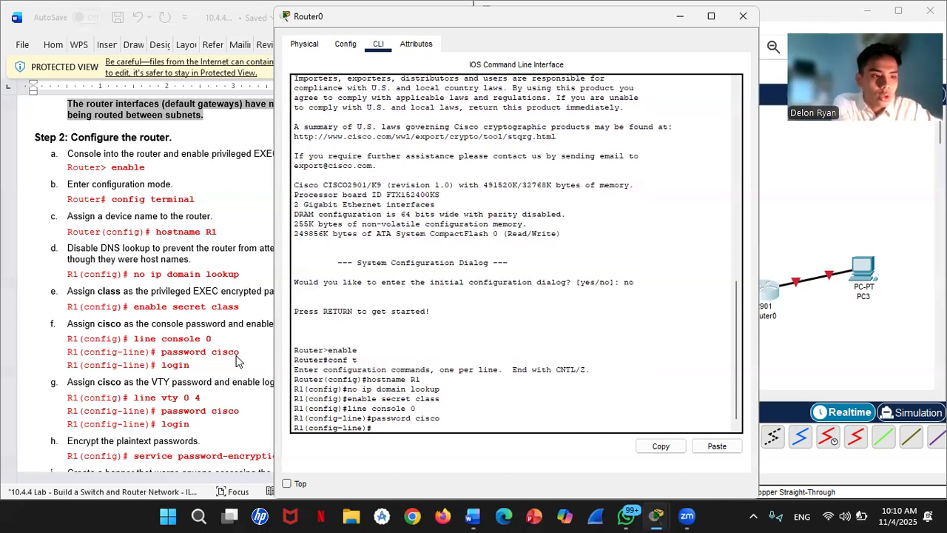
type("login")
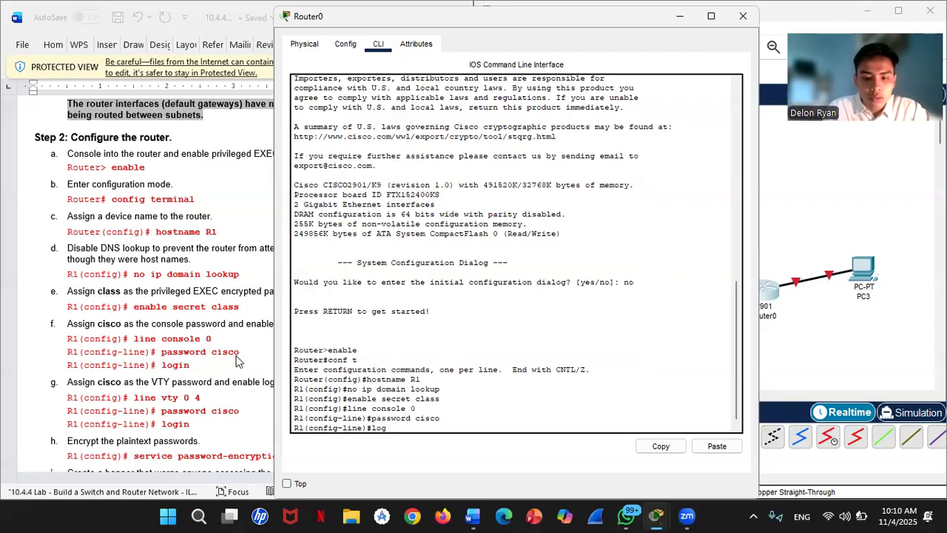
key("Return")
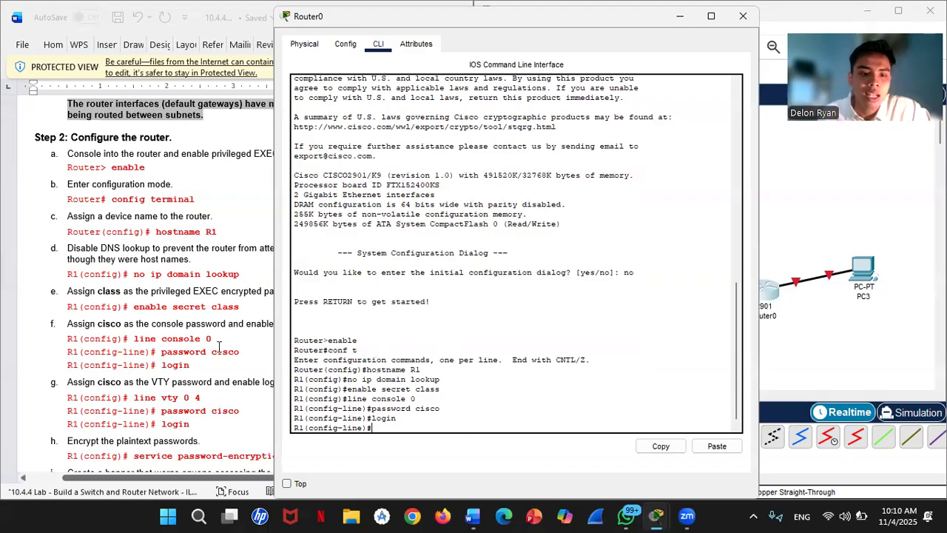
scroll(219, 347, "down", 2)
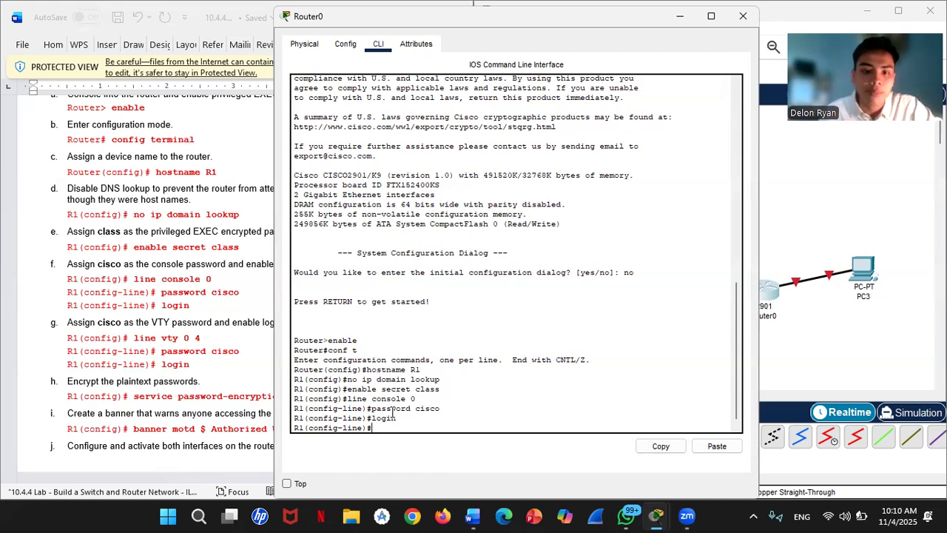
- Protect VTY lines 0 4 with the lab password and login, then exit back to global configuration
type("ex")
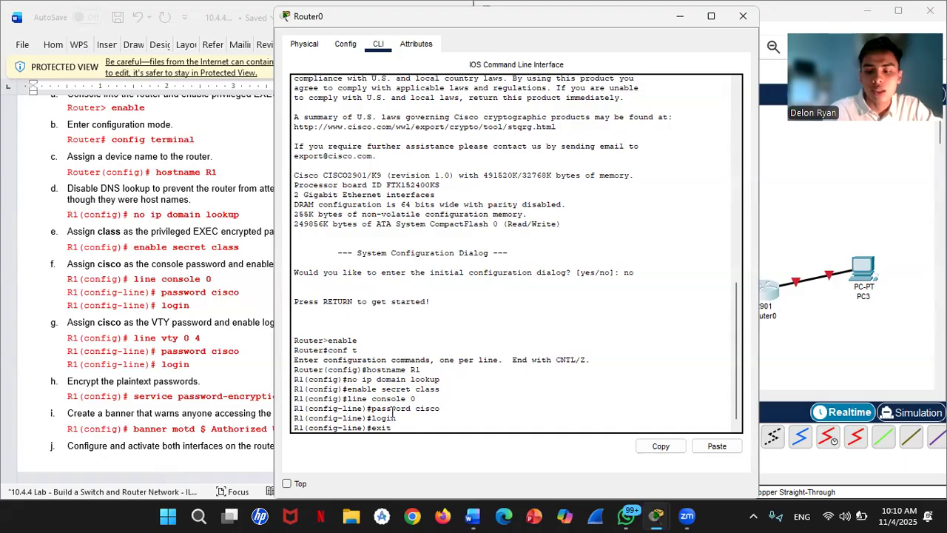
type("it")
key("Return")
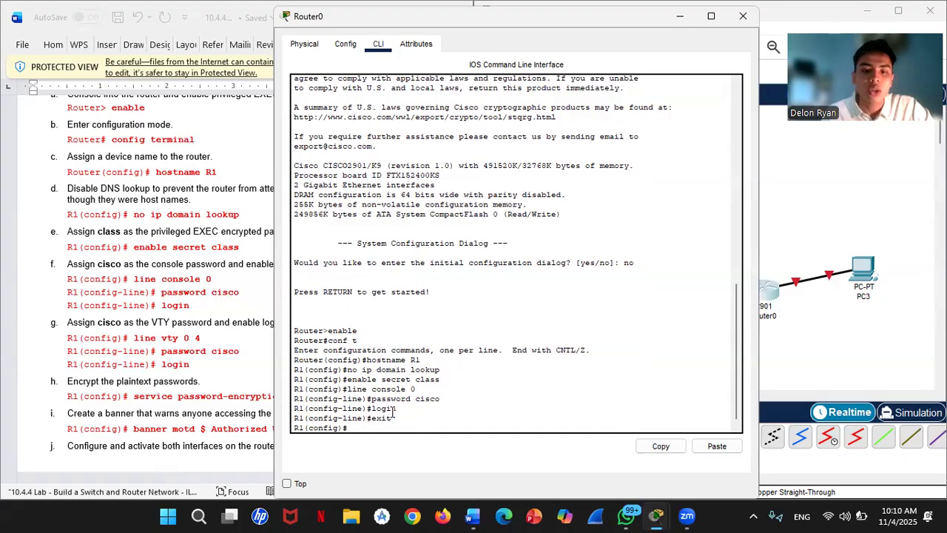
type("li")
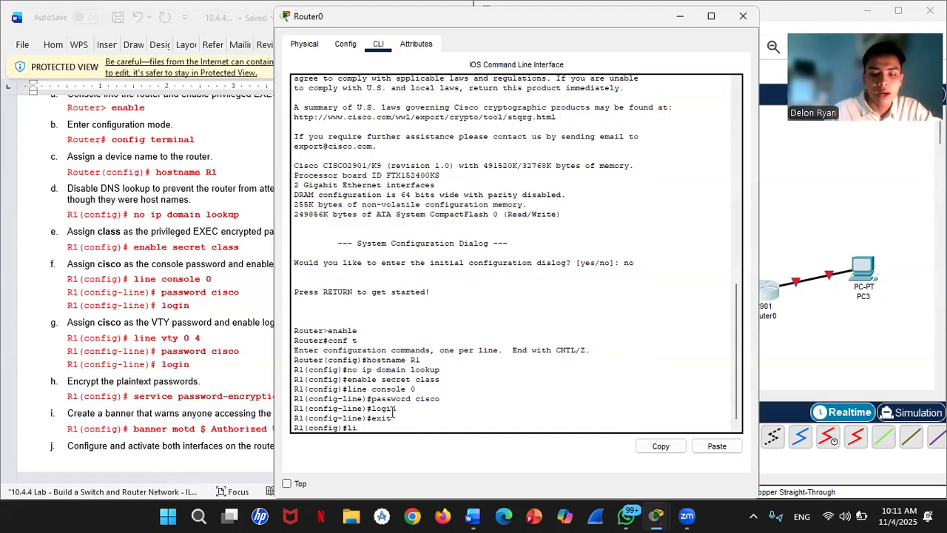
type("ne vt")
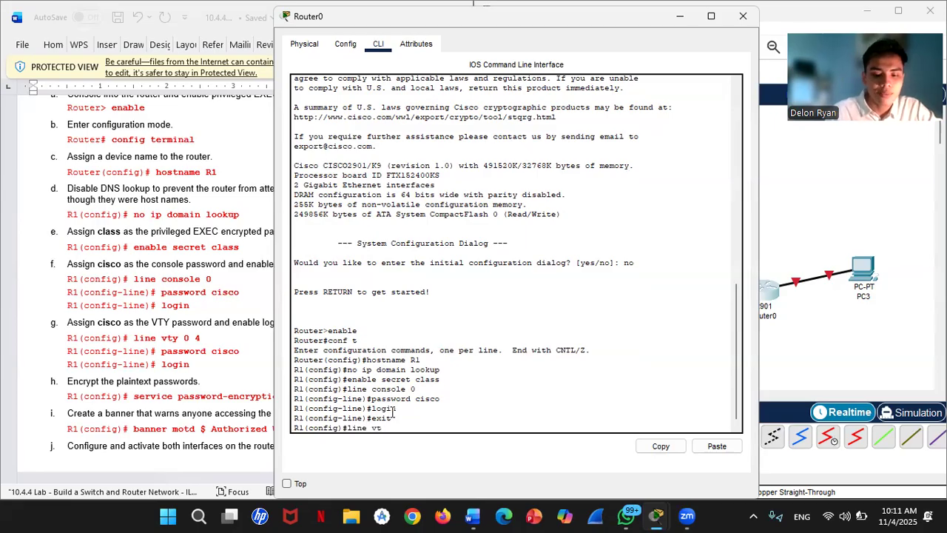
type("y 0 4")
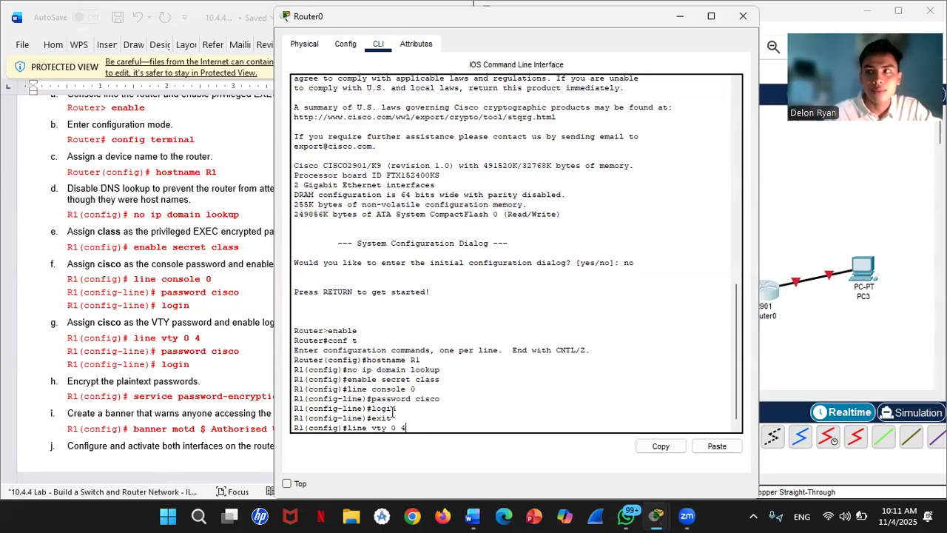
key("Return")
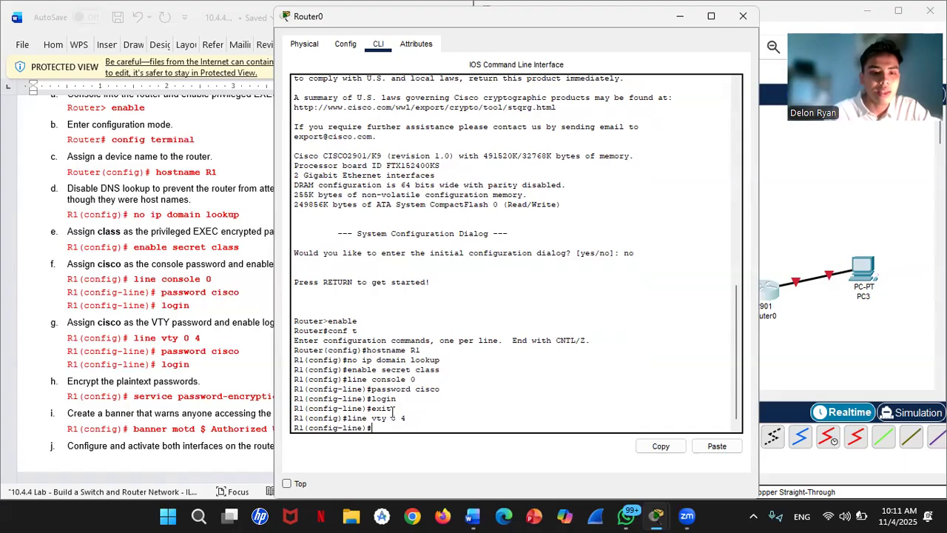
type("p")
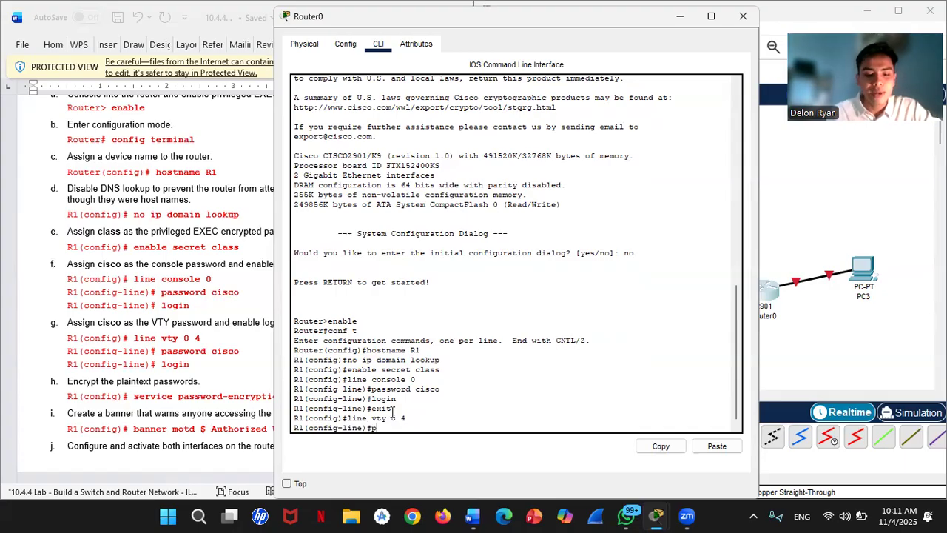
type("assword ")
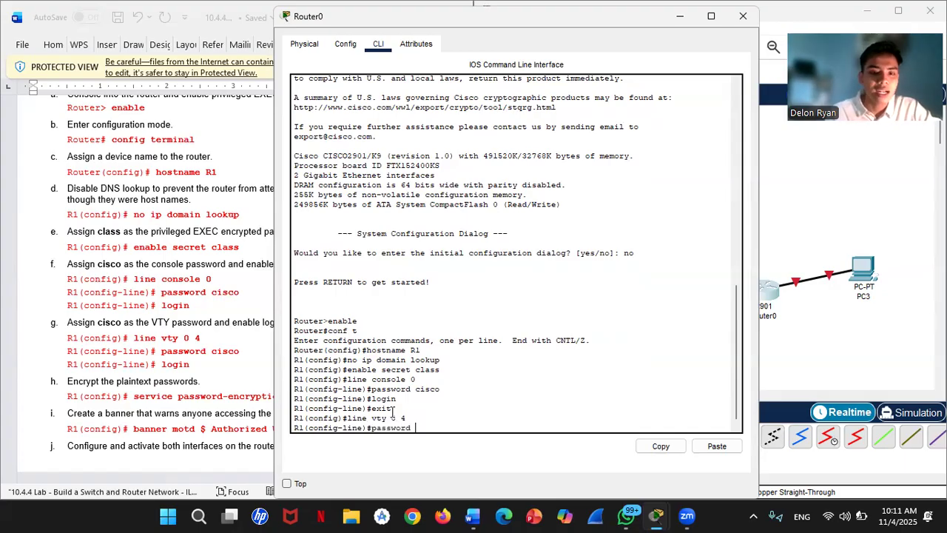
type("cisco")
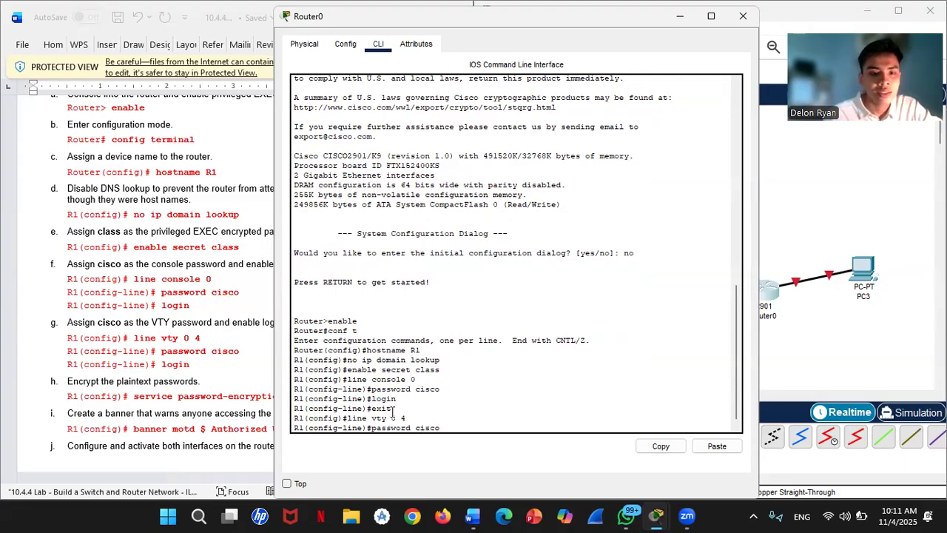
key("Return")
type("login")
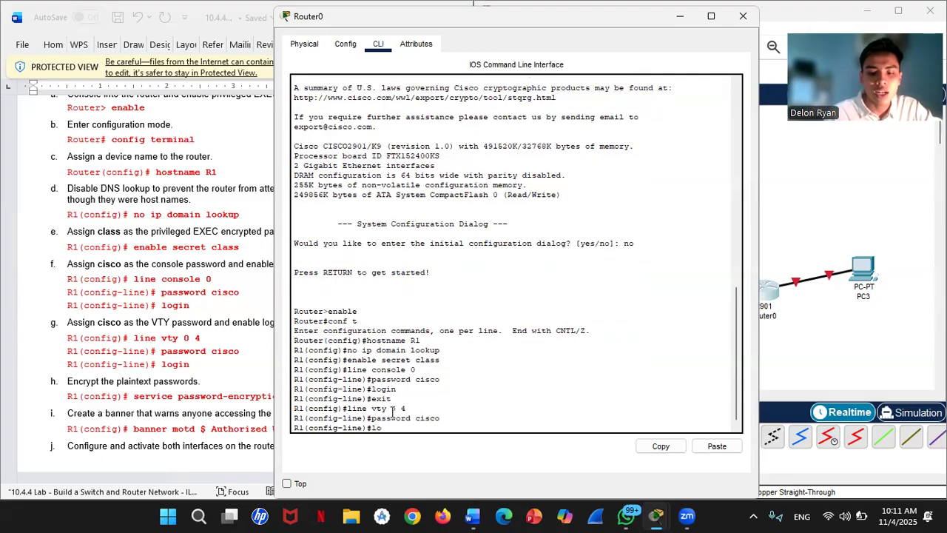
key("Return")
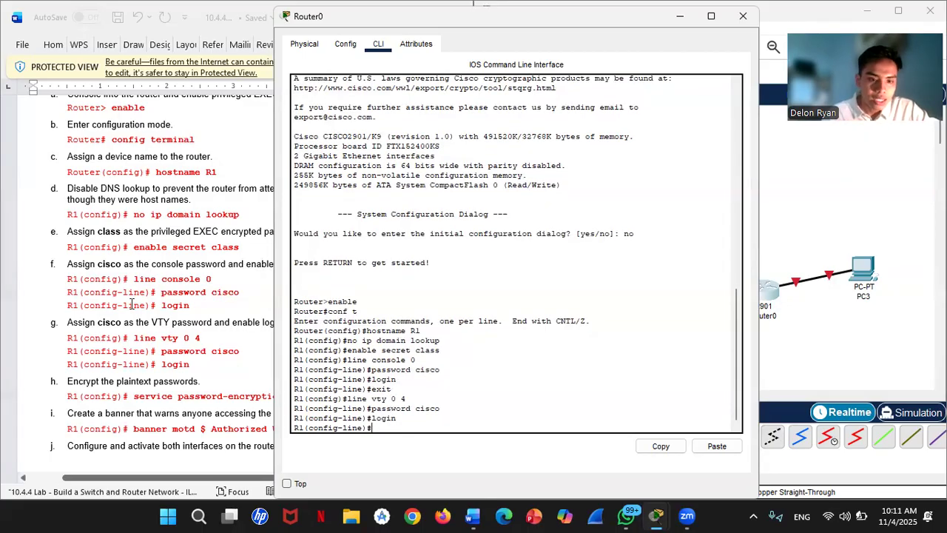
scroll(191, 355, "down", 3)
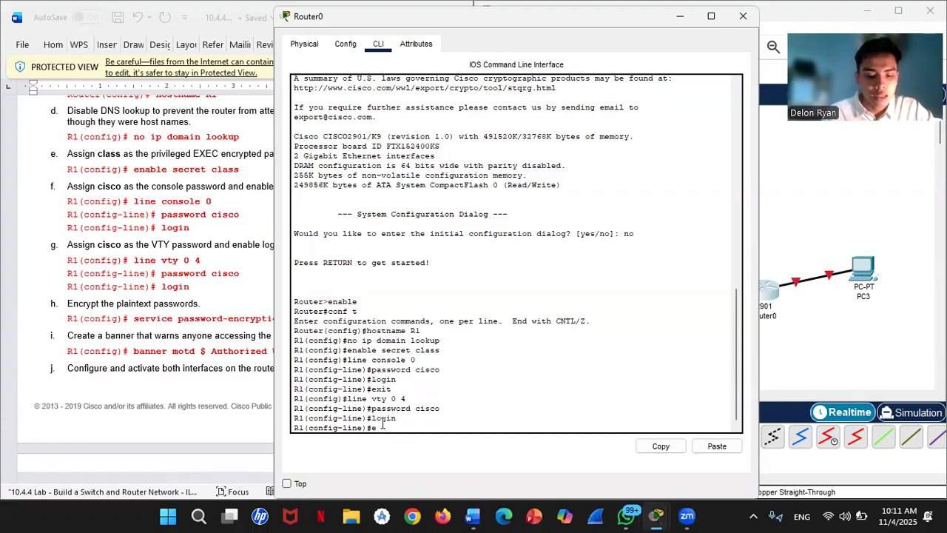
type("xit")
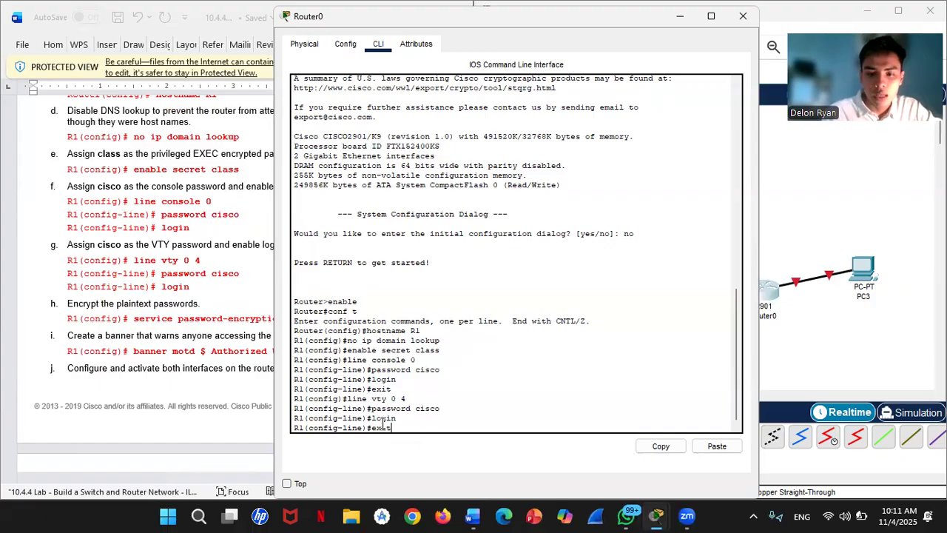
key("Return")
- Apply service password-encryption on R1 to encrypt its plaintext passwords
type("service")
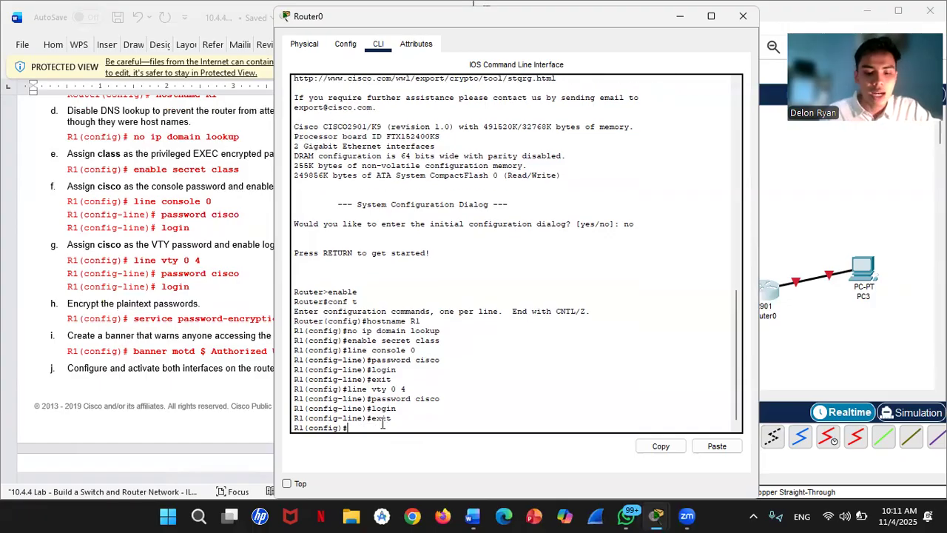
type(" password")
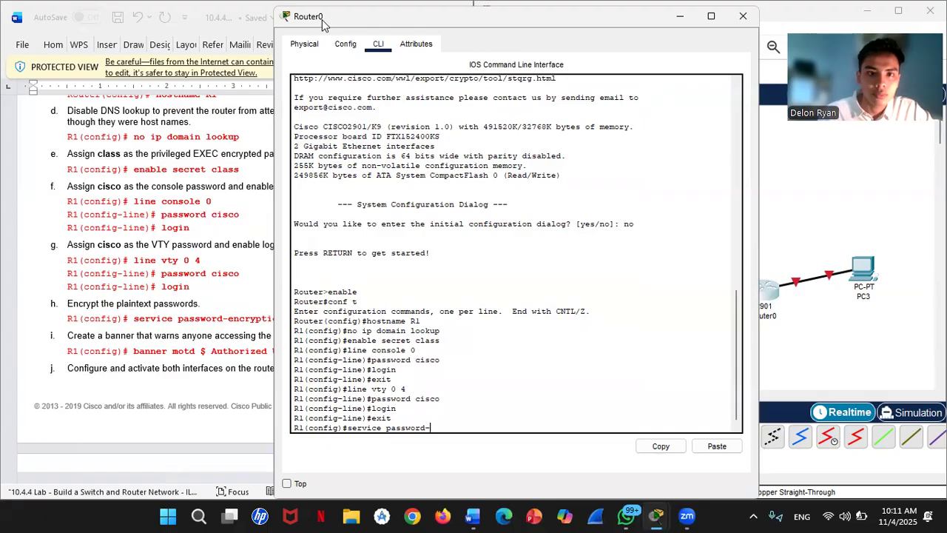
left_click_drag(322, 24, 411, 54)
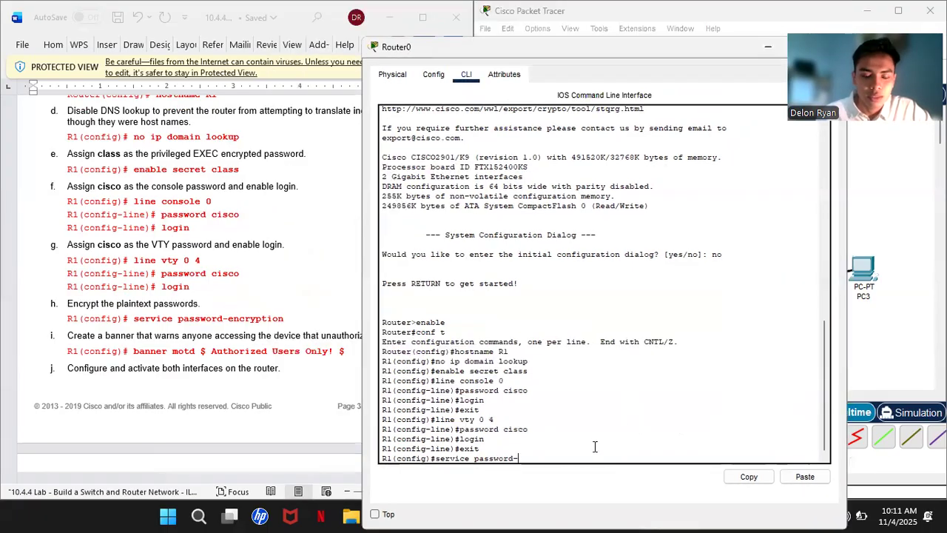
type("en")
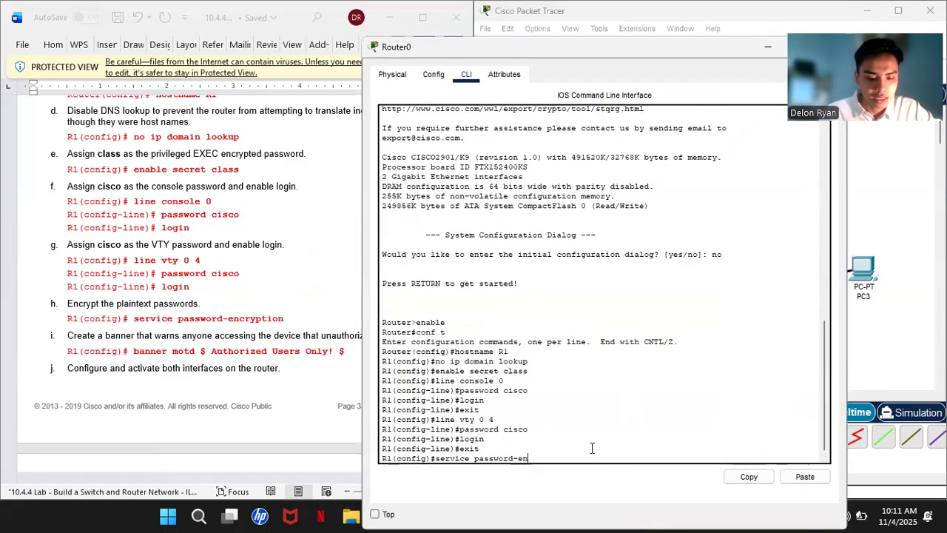
type("cr")
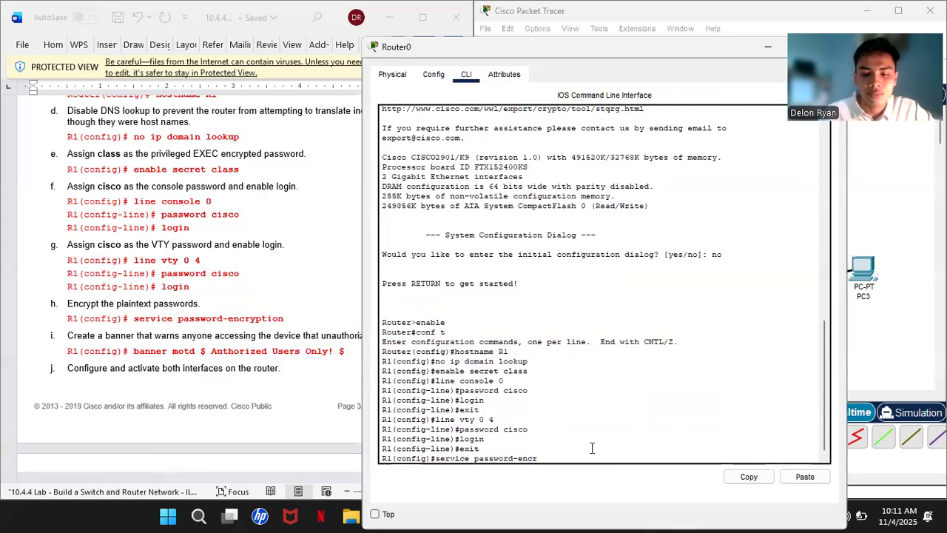
type("yption")
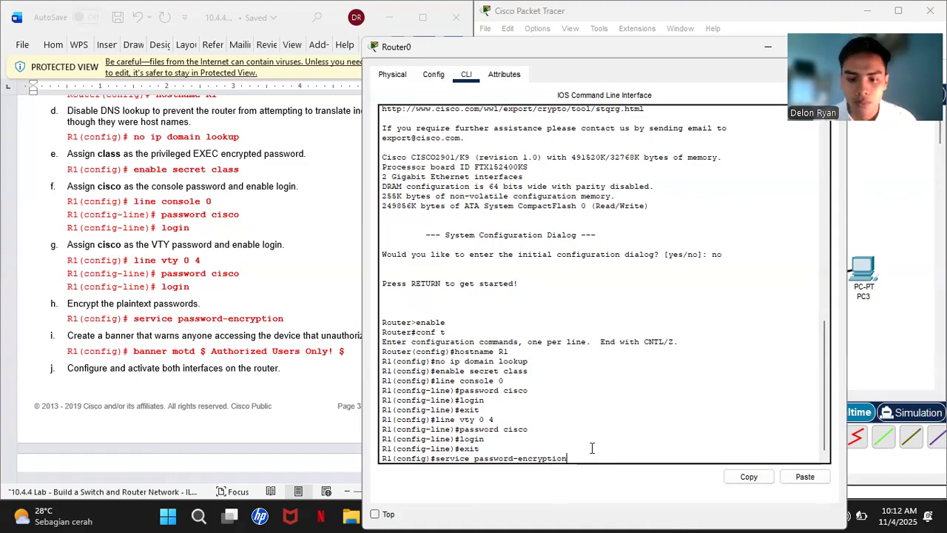
key("Return")
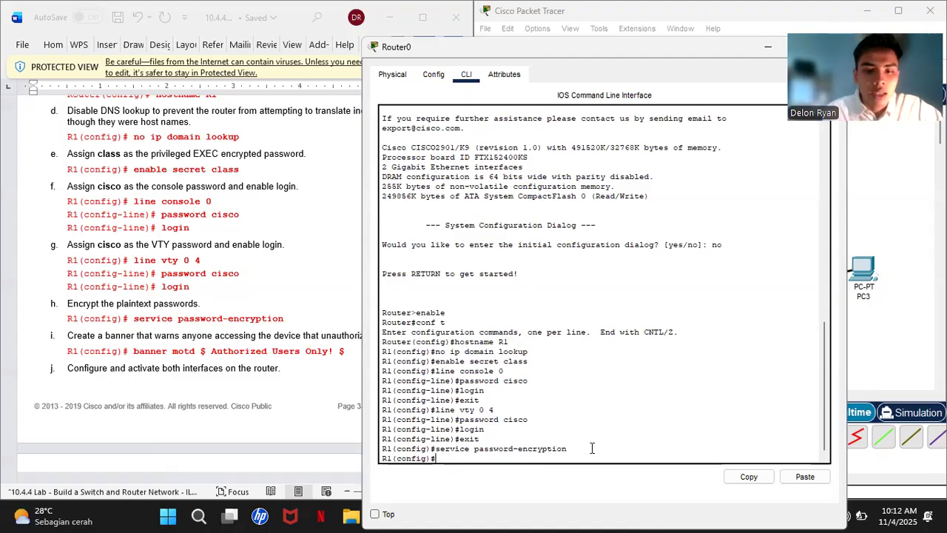
- Set R1's MOTD banner to 'Authorized Users Only!' using $ as the delimiter
type("ban")
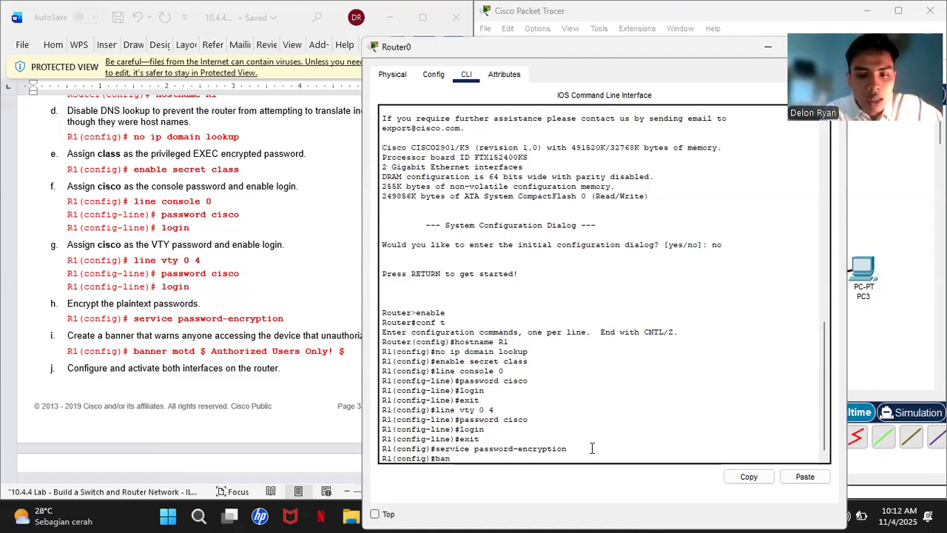
type("ner m")
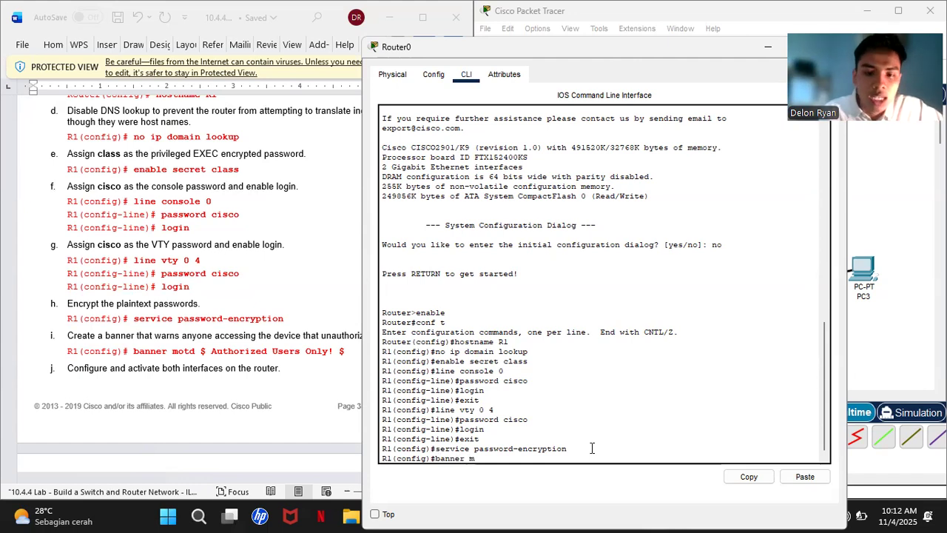
type("otd $")
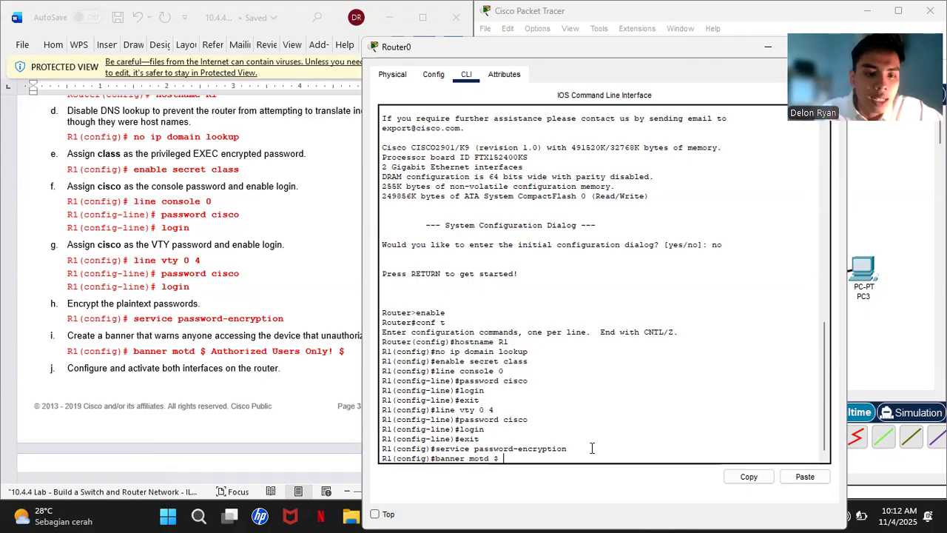
type(" Au")
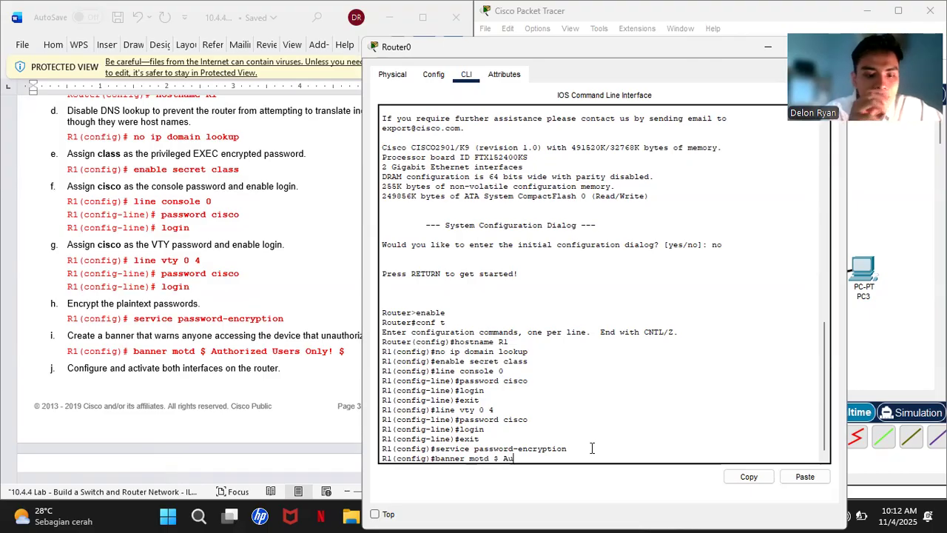
type("thor")
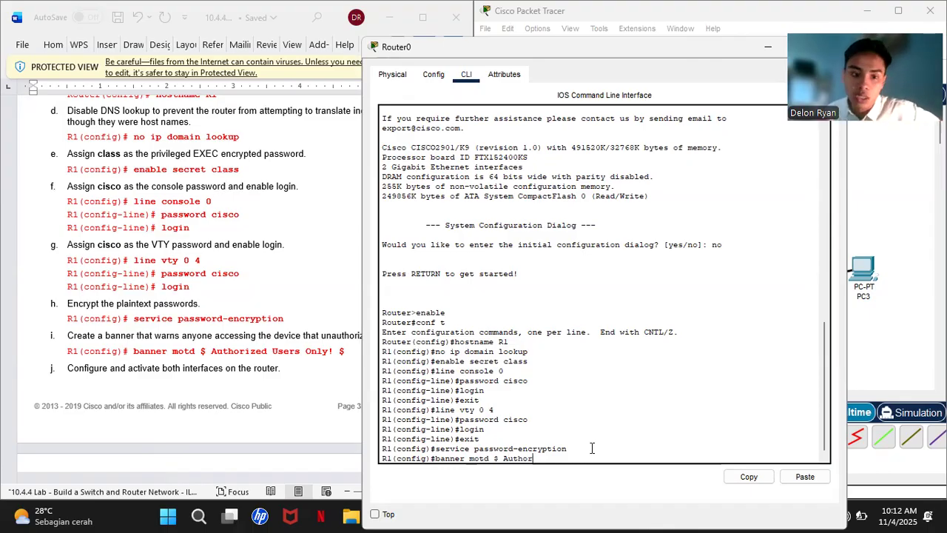
type("ized Users")
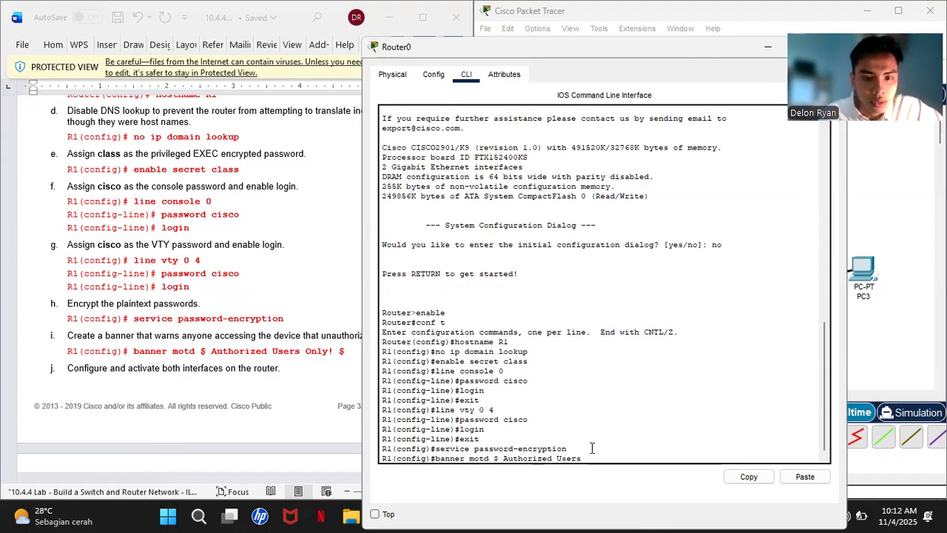
type(" Onl")
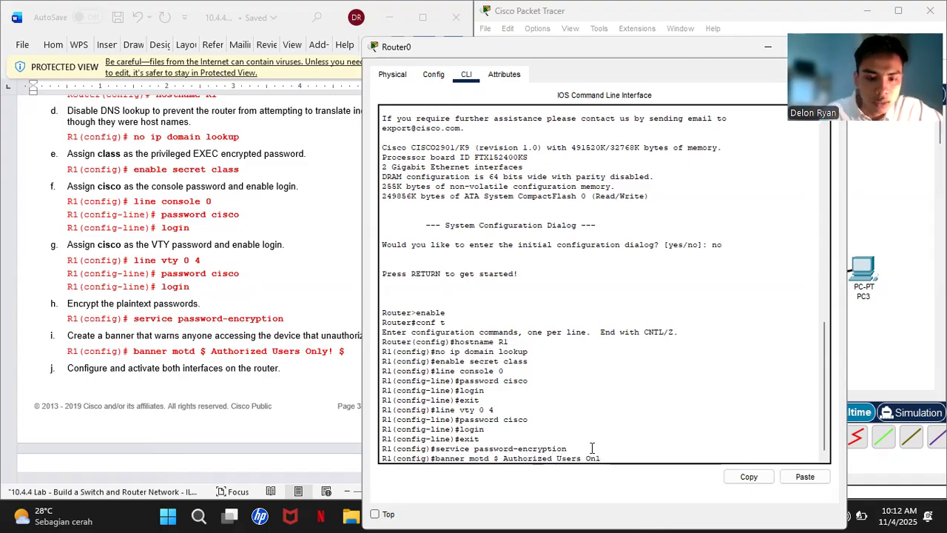
type("y! $")
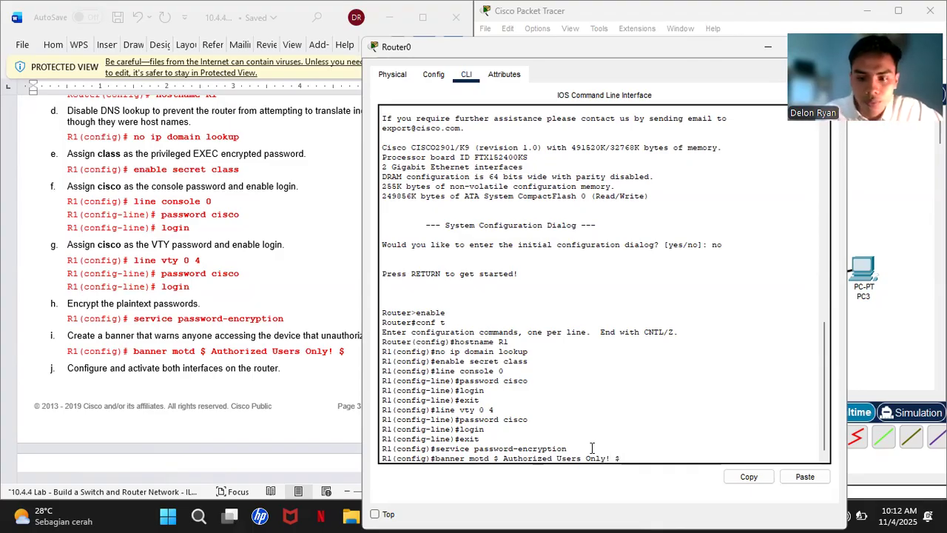
key("Return")
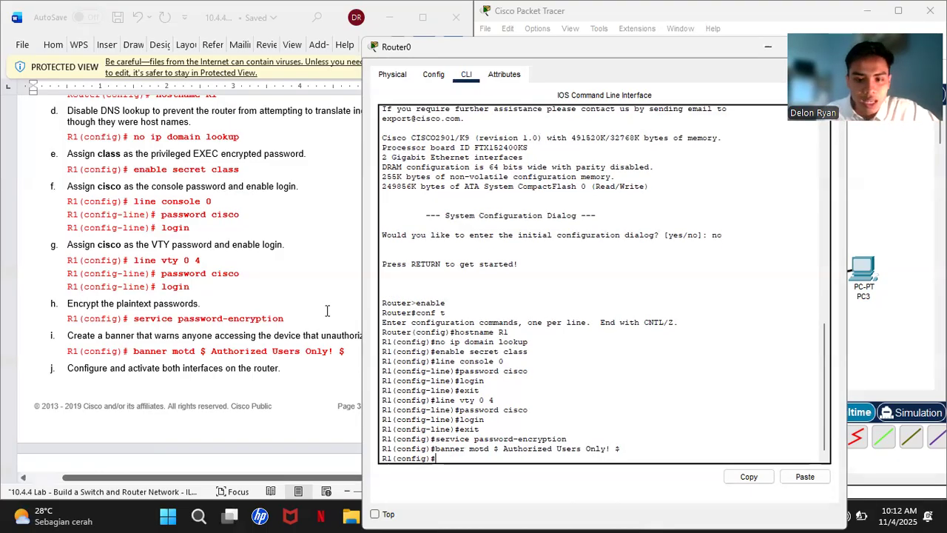
scroll(326, 302, "down", 7)
- On interface G0/0, assign IPv4 address 192.168.0.1 with mask 255.255.255.0
scroll(325, 302, "down", 1)
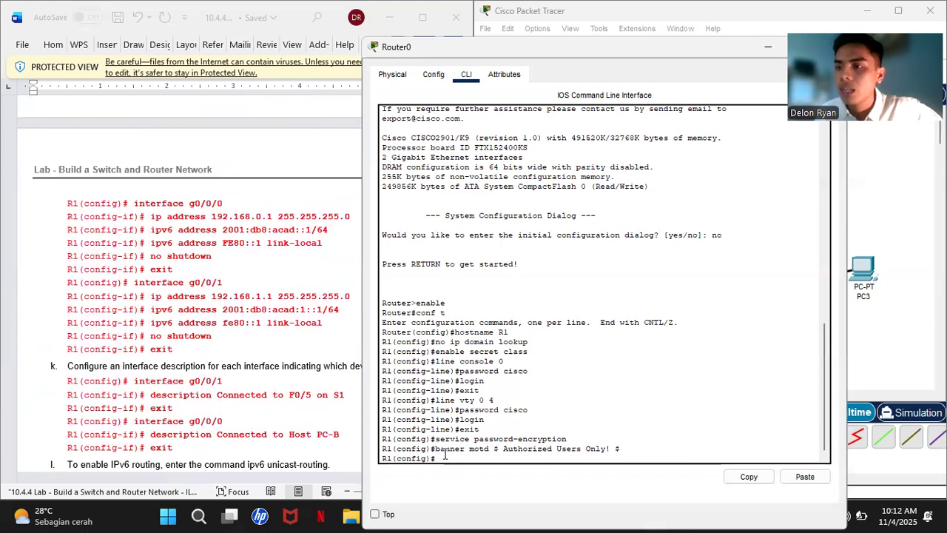
type("i")
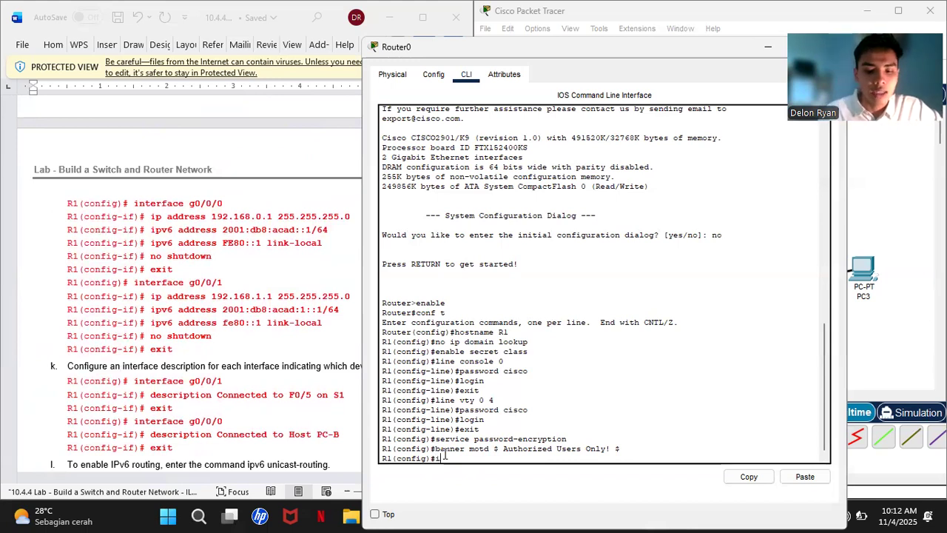
type("nterface G")
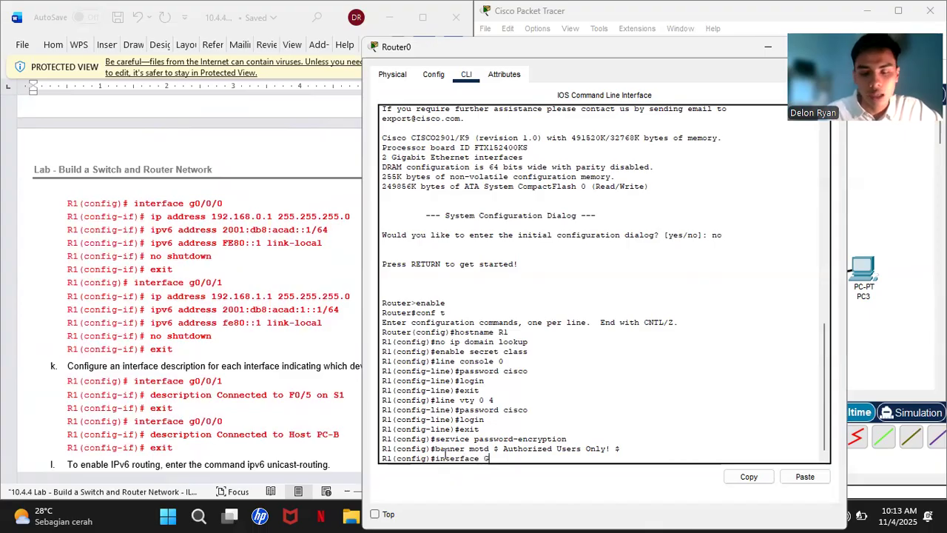
type("0/0")
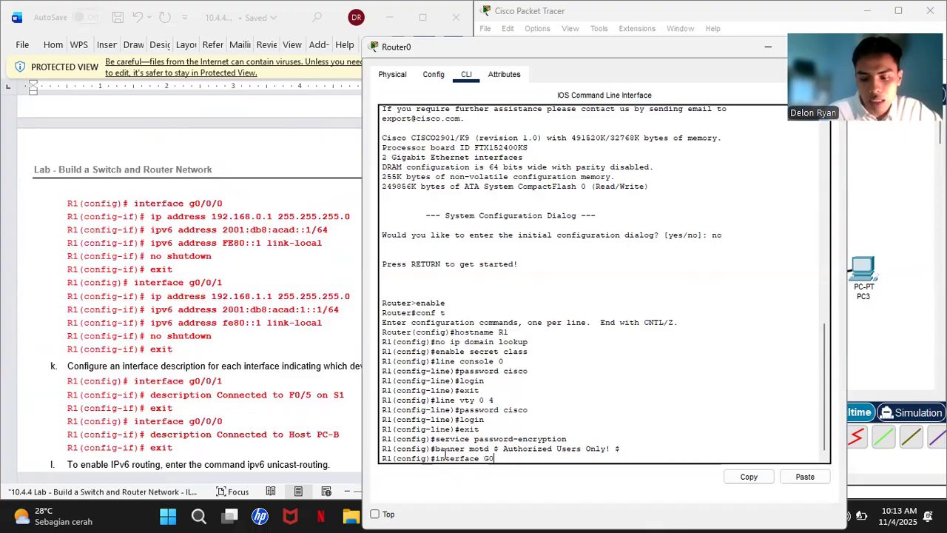
key("Return")
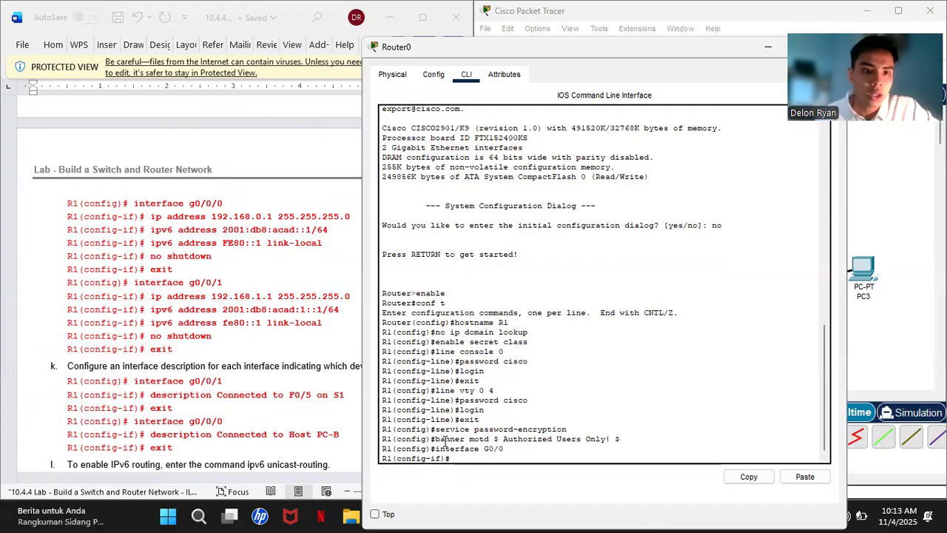
type("ip ")
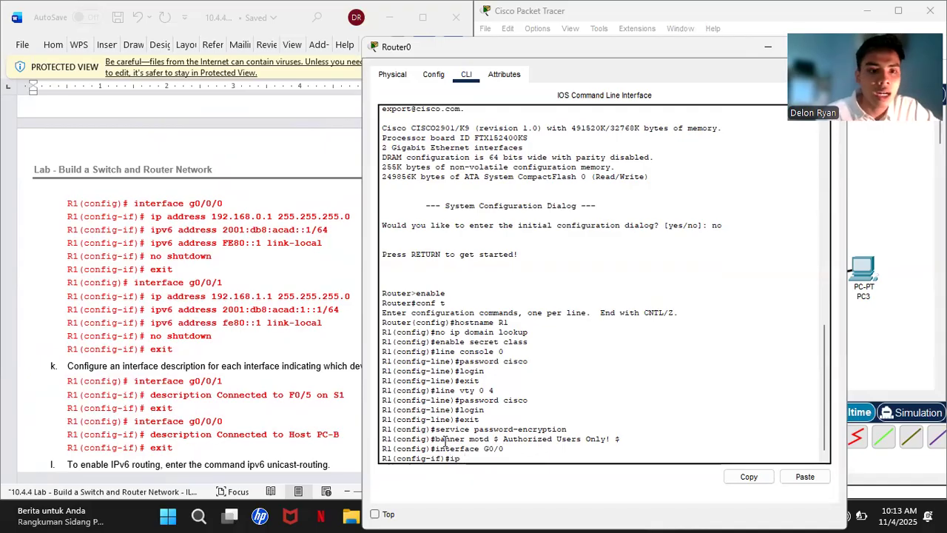
type("addree")
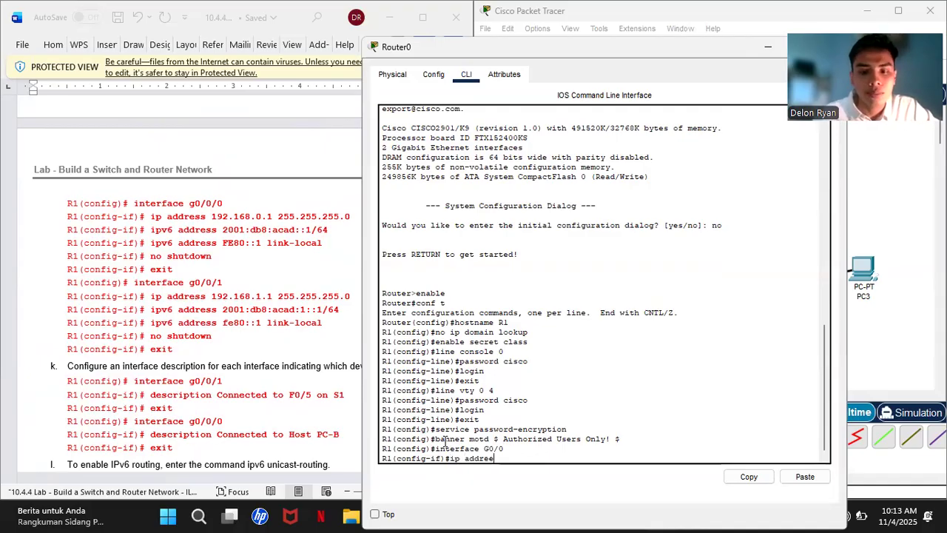
key("BackSpace")
type("ss")
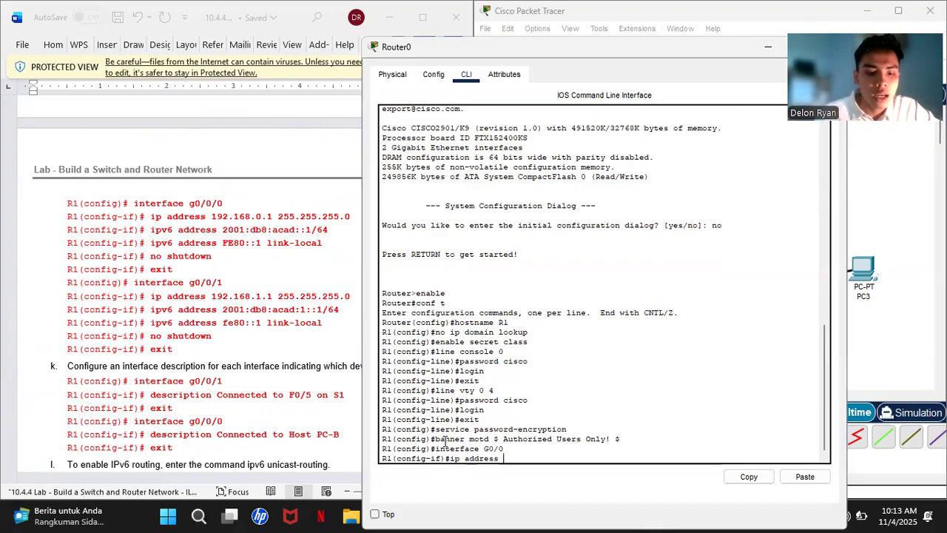
type(" 192")
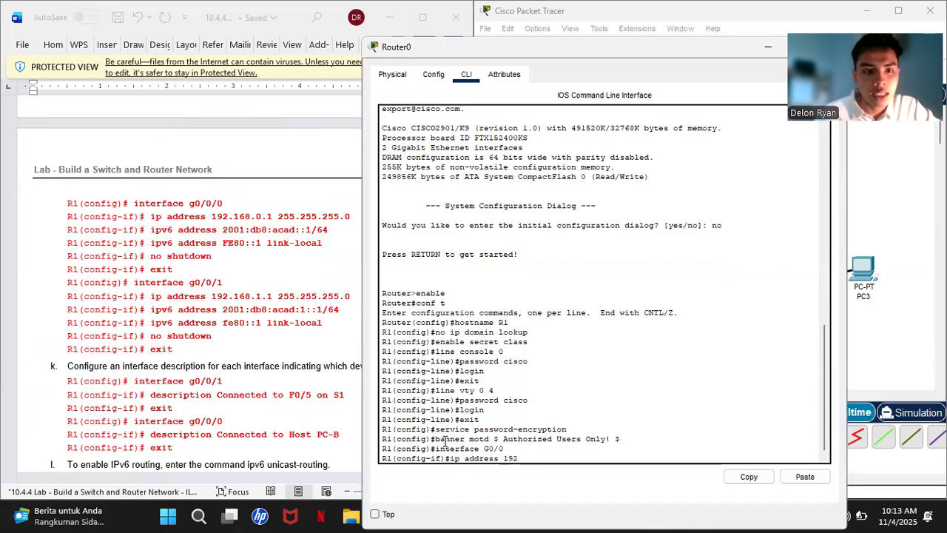
type(".1")
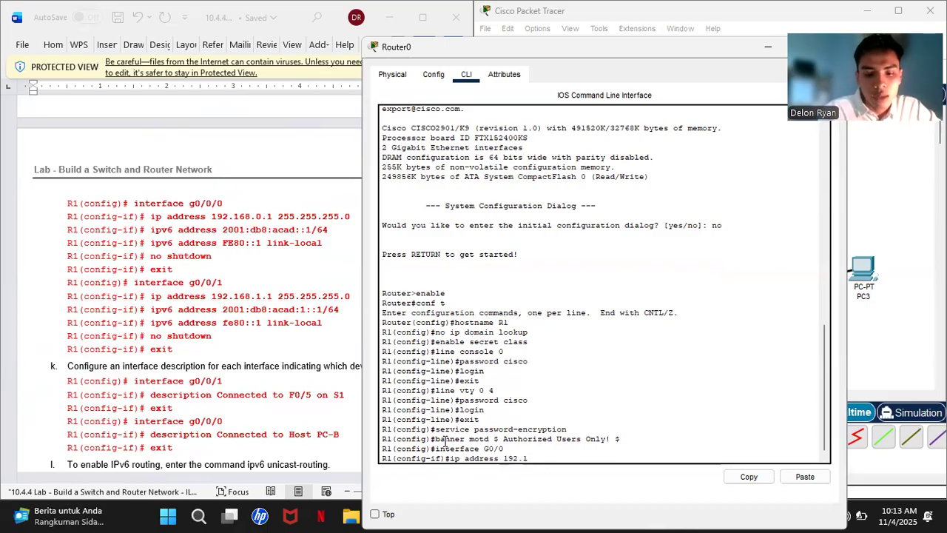
type("68.0.1")
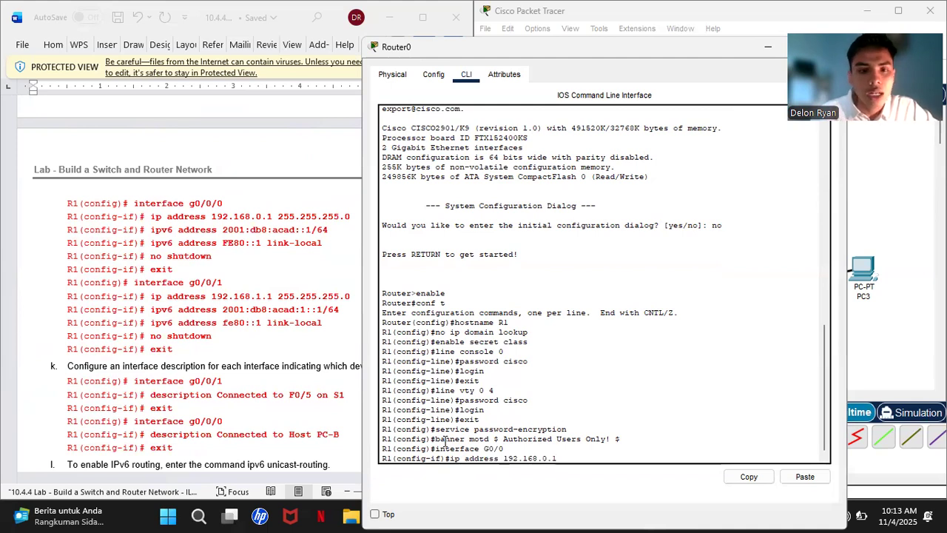
type(" 2")
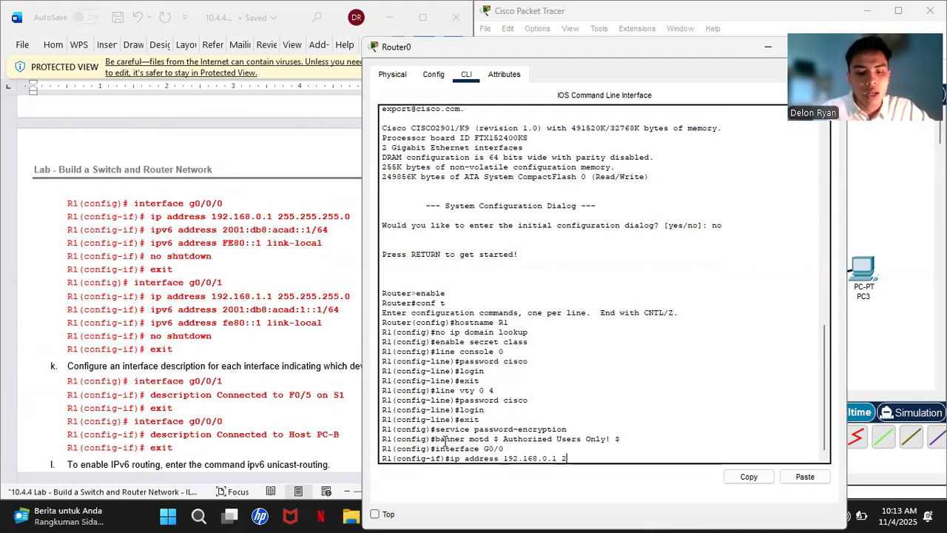
type("55.")
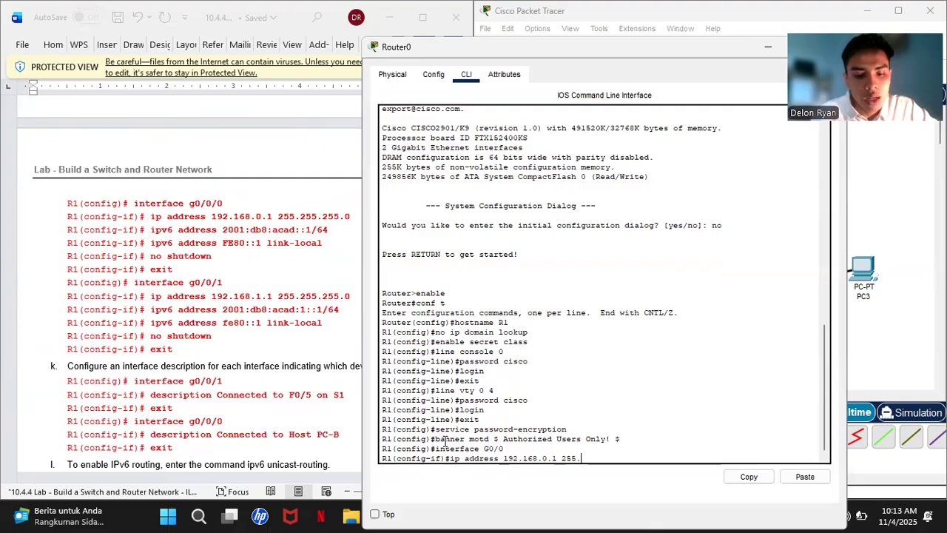
type("255.255.2")
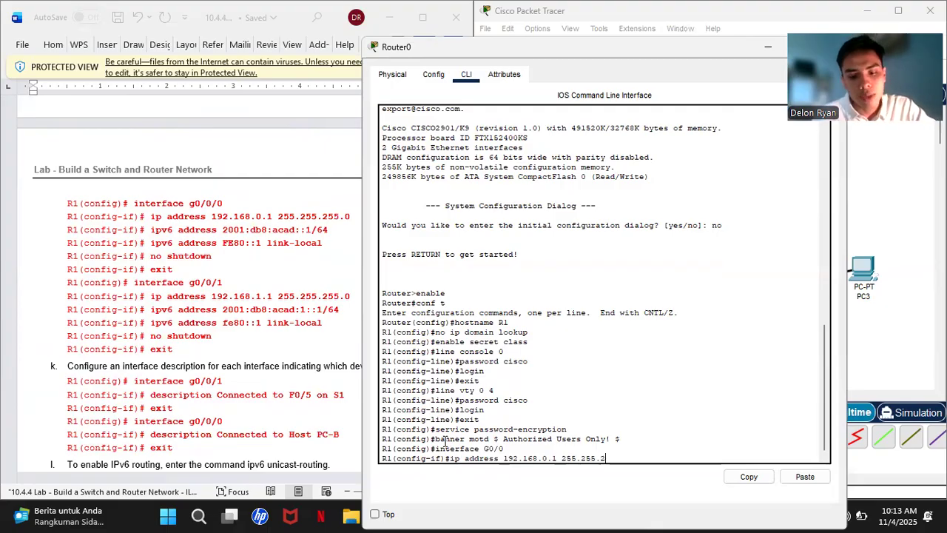
type("0")
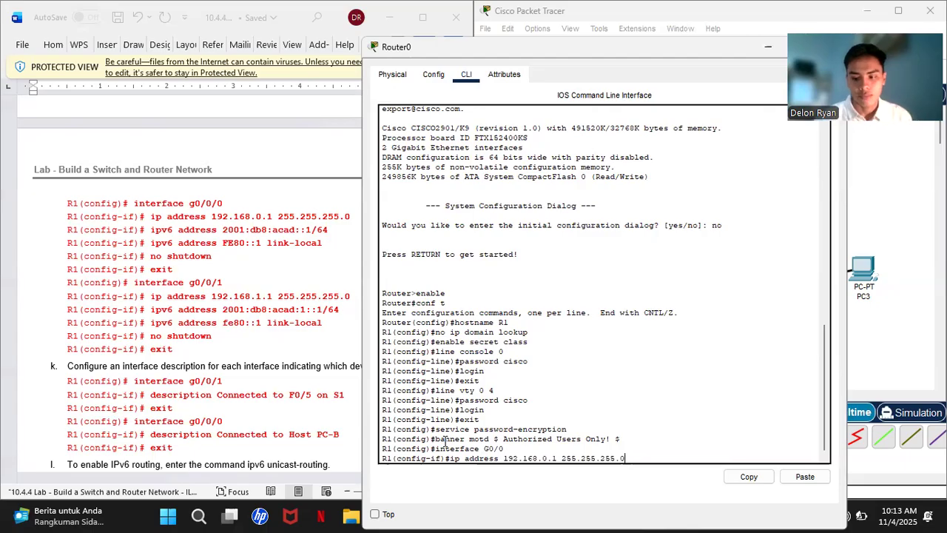
key("Return")
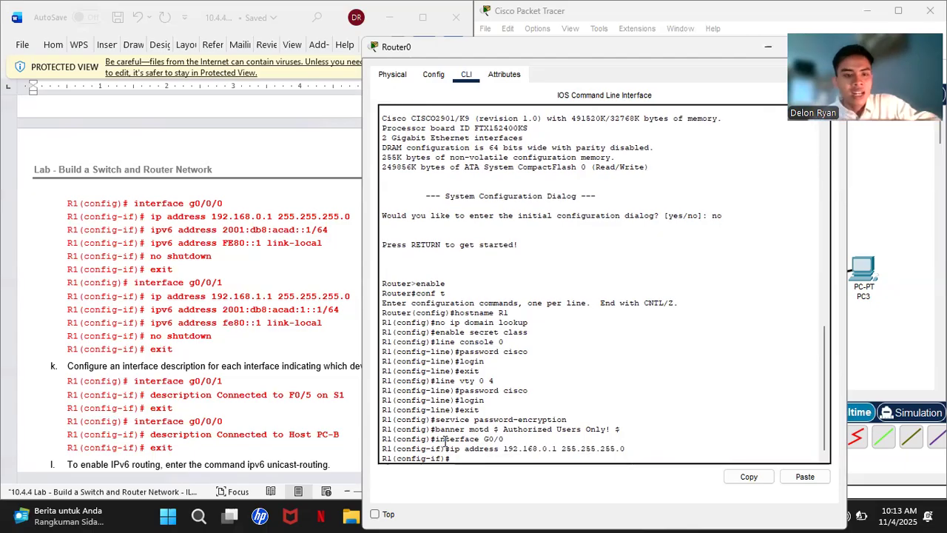
- Add IPv6 address 2001:db8:acad::1/64 to G0/0, copying the address from the lab document
type("ip")
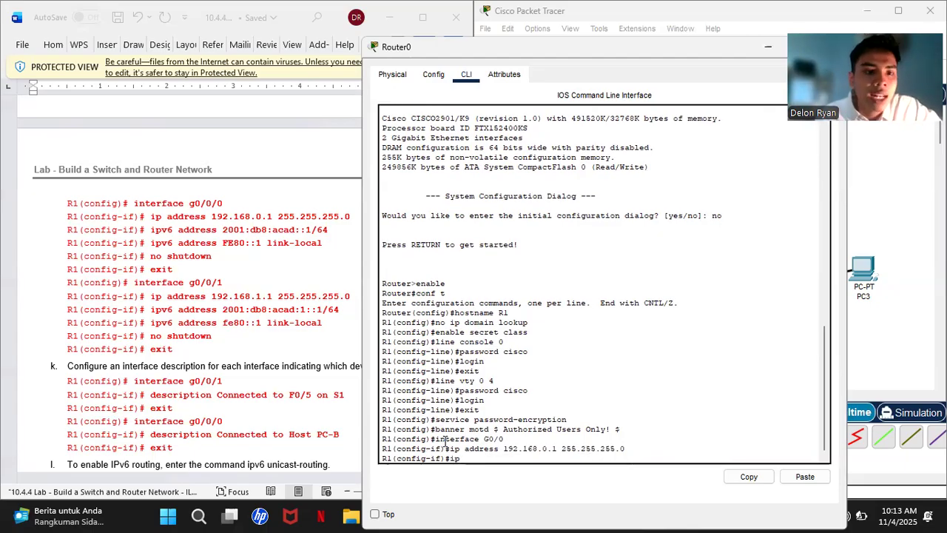
type("v6 address")
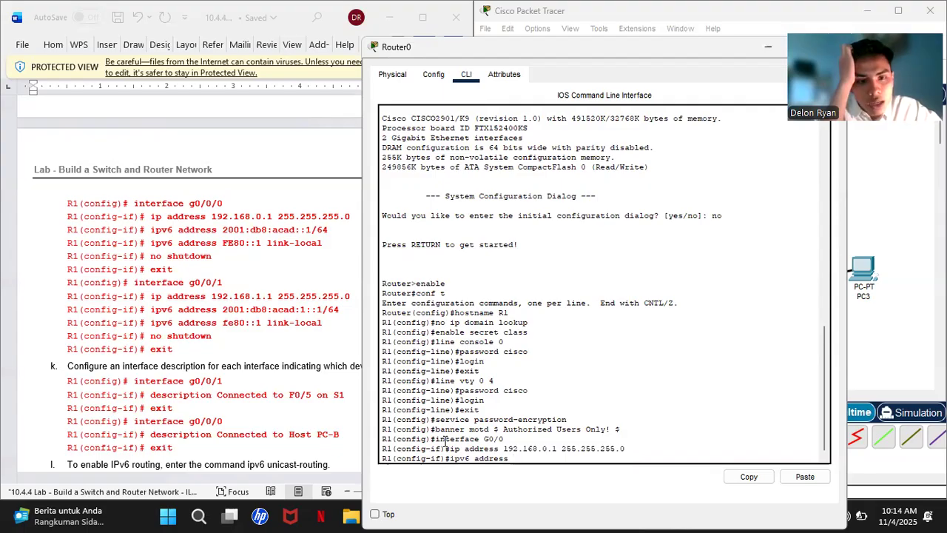
left_click(240, 229)
left_click_drag(240, 230, 332, 239)
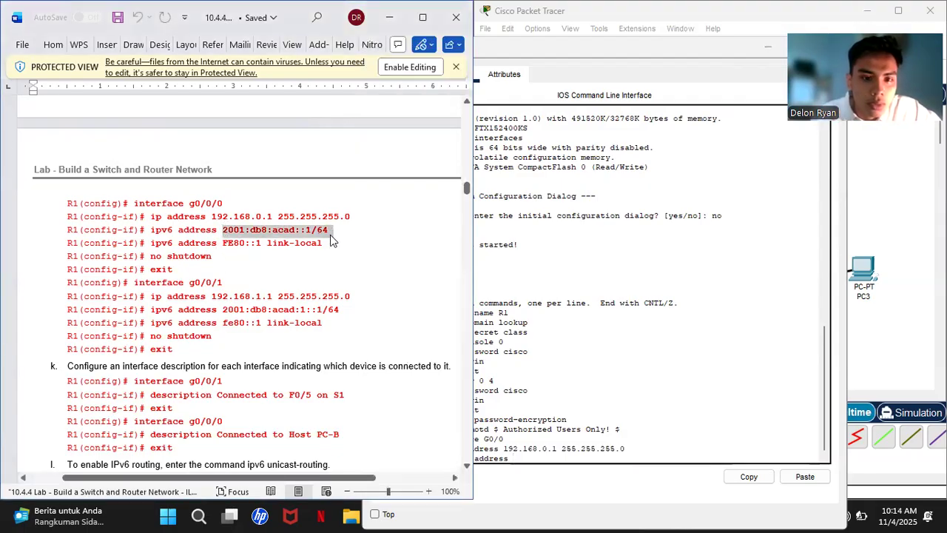
right_click(333, 247)
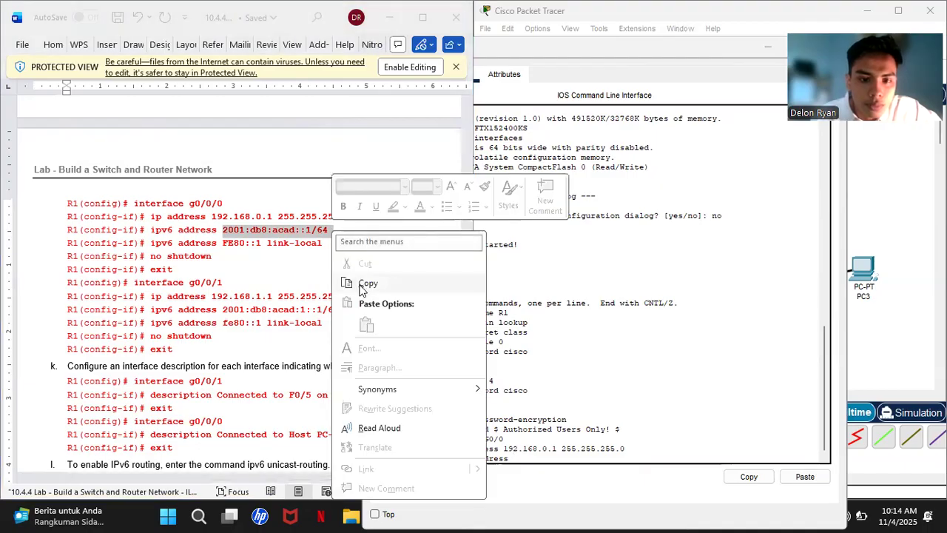
left_click(363, 283)
left_click(519, 452)
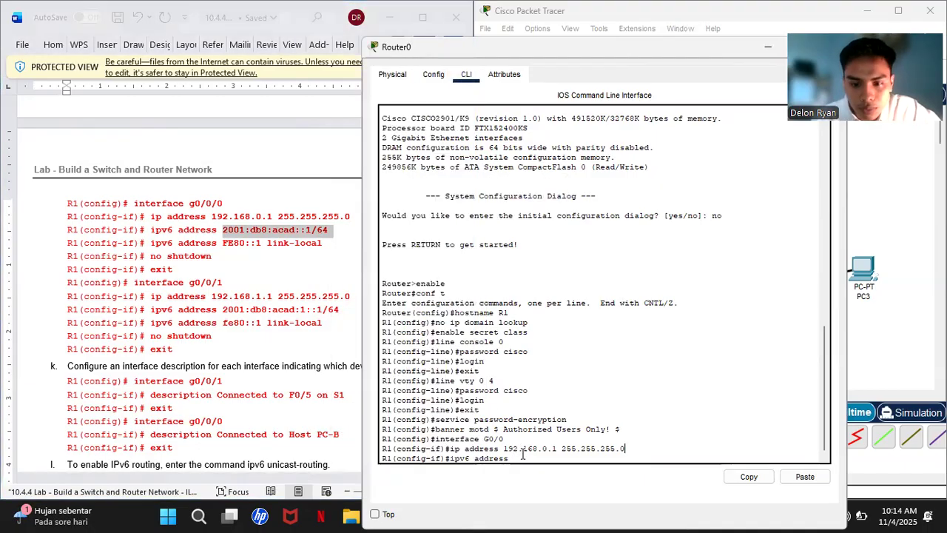
right_click(520, 459)
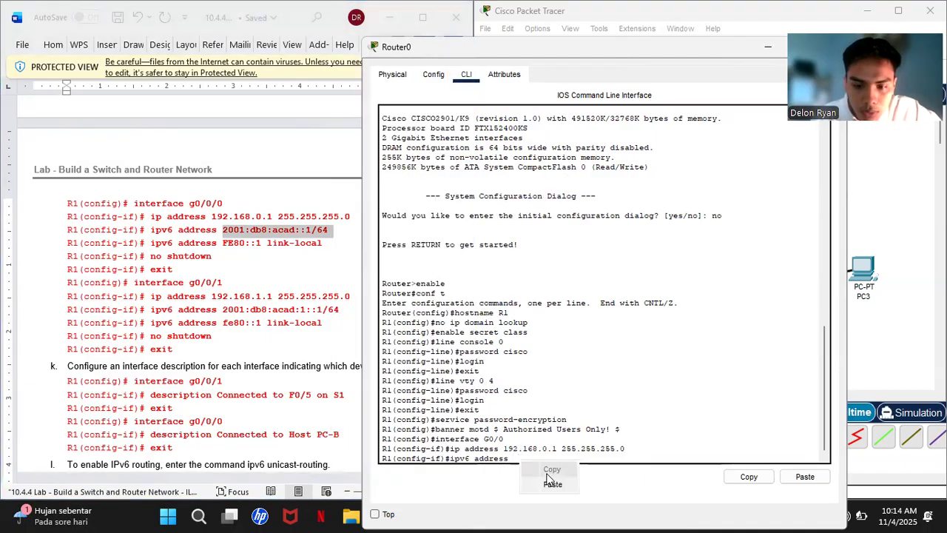
left_click(552, 487)
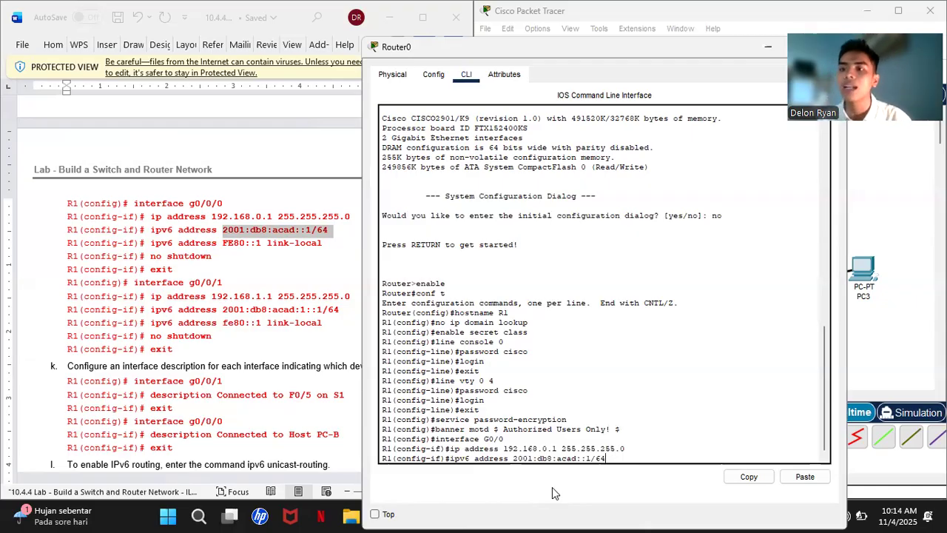
key("Return")
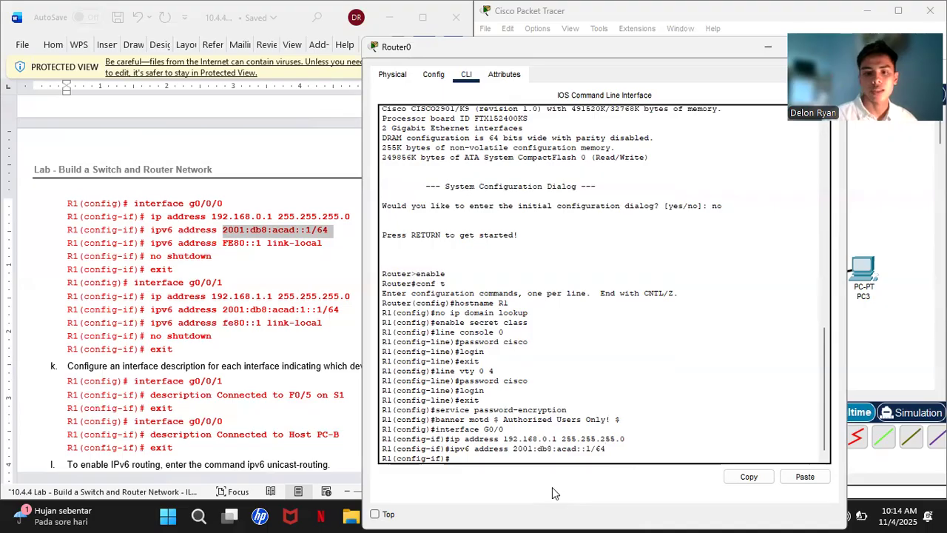
- Add 'ipv6 address FE80::1 link-local' to G0/0, pasting the address part from the lab
type("ipv6")
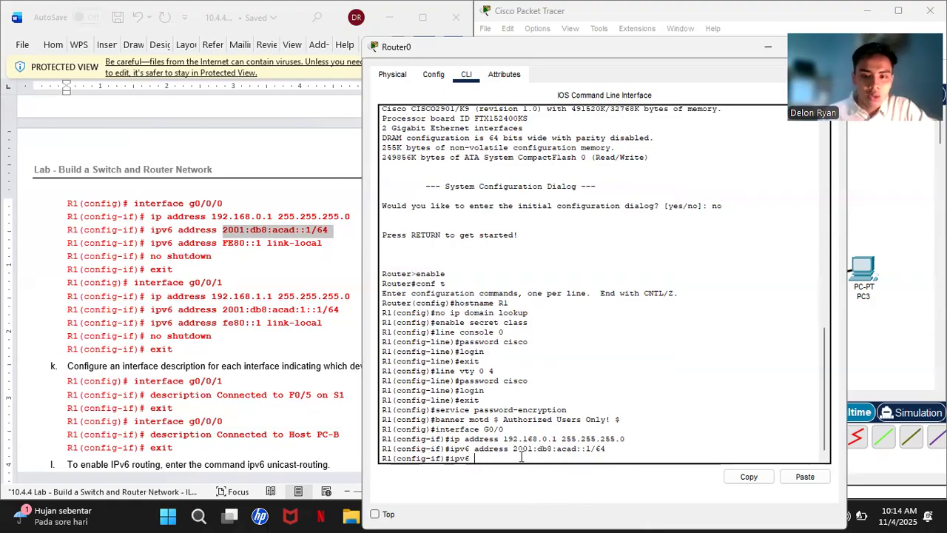
type(" addre")
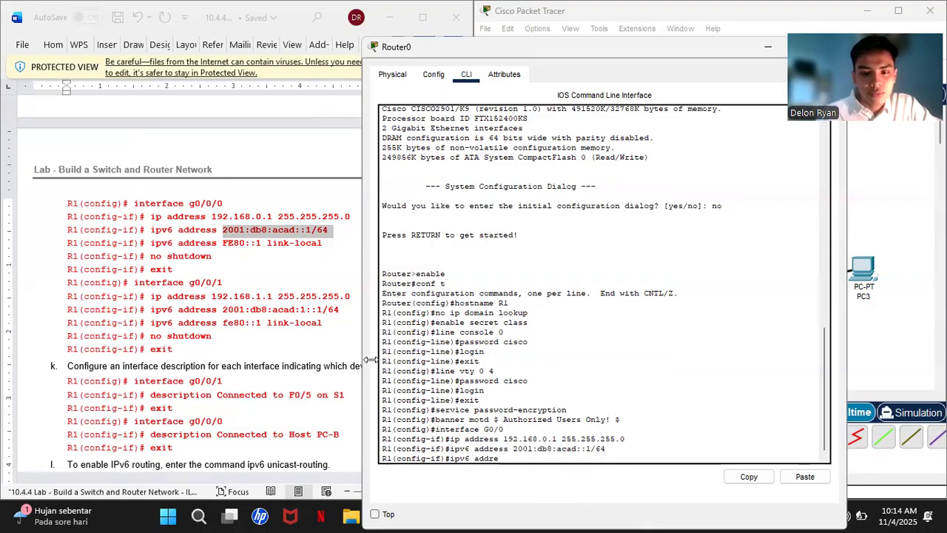
key("BackSpace")
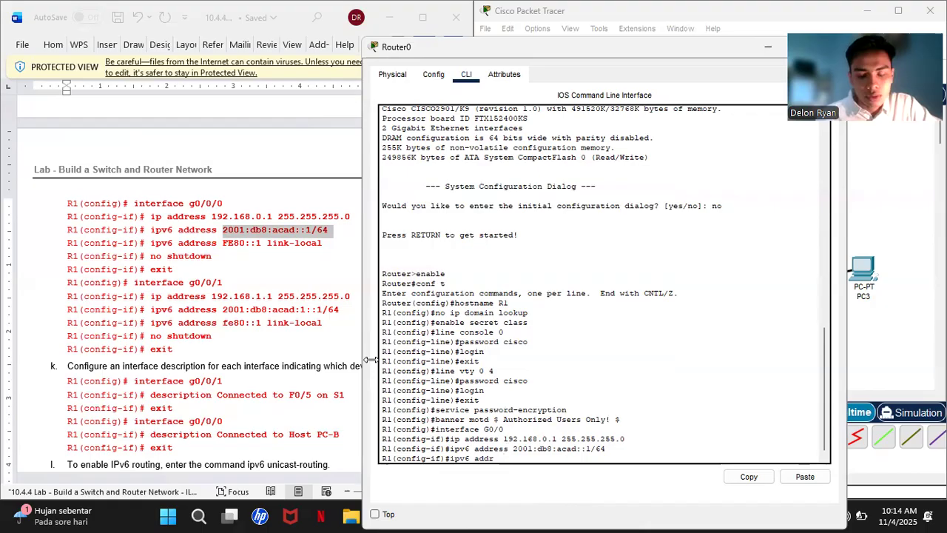
type("ess")
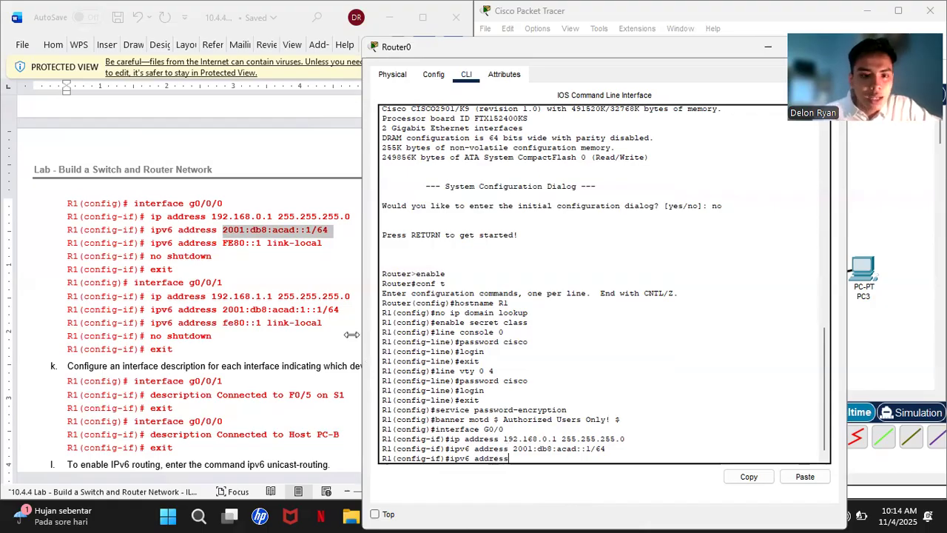
left_click_drag(222, 242, 323, 247)
right_click(322, 247)
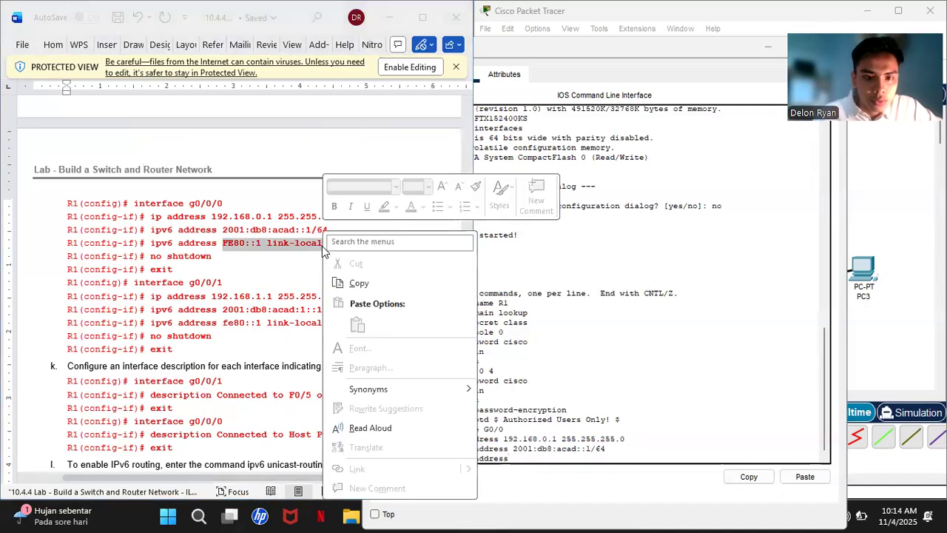
left_click(358, 283)
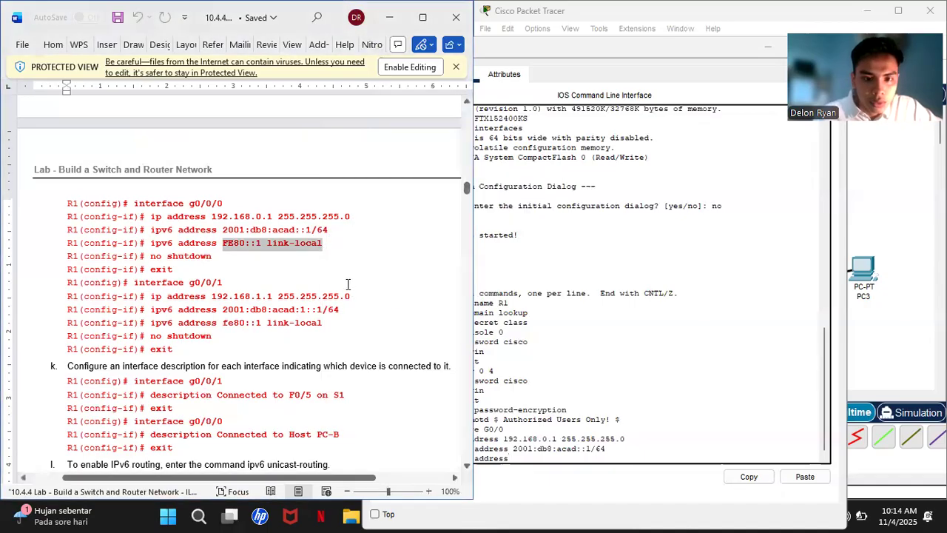
left_click(533, 468)
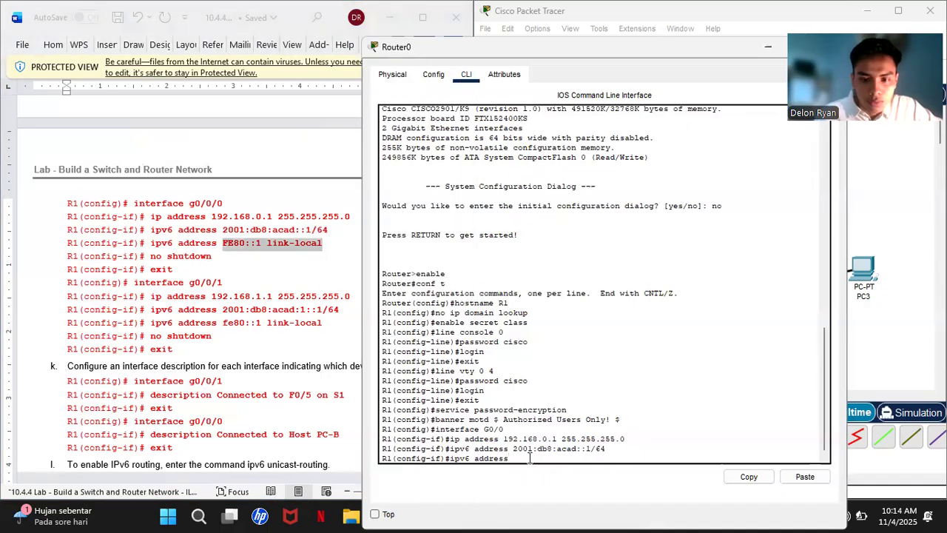
right_click(530, 461)
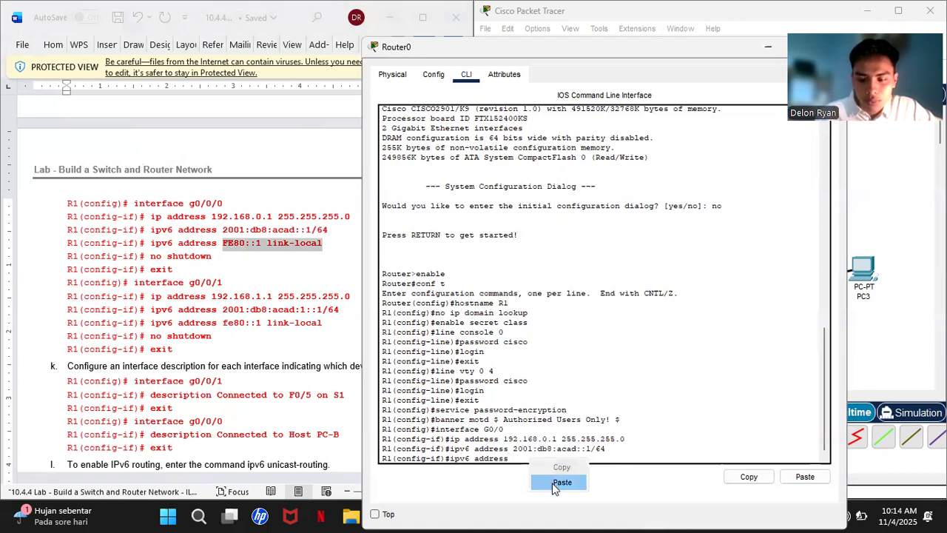
left_click(561, 482)
key("Return")
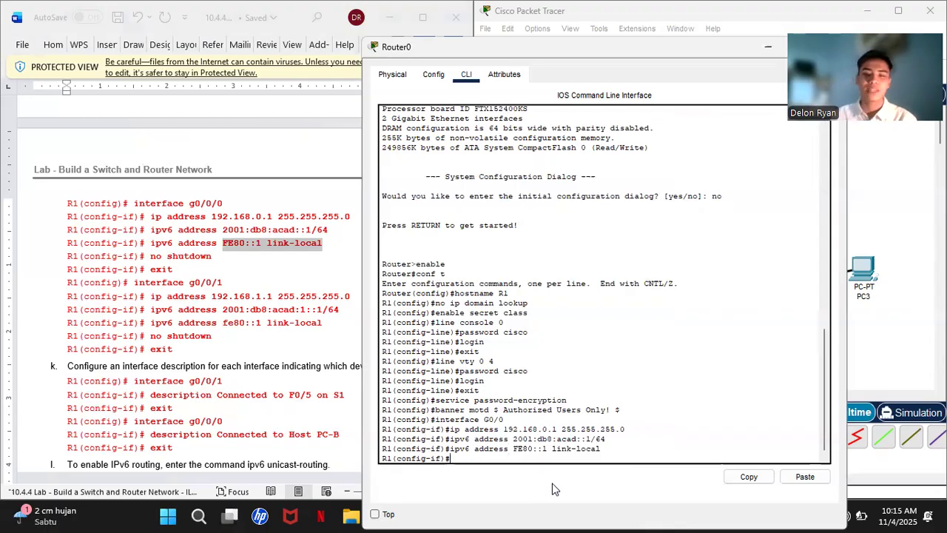
- Bring G0/0 up with no shutdown, then exit its interface configuration
type("no shu")
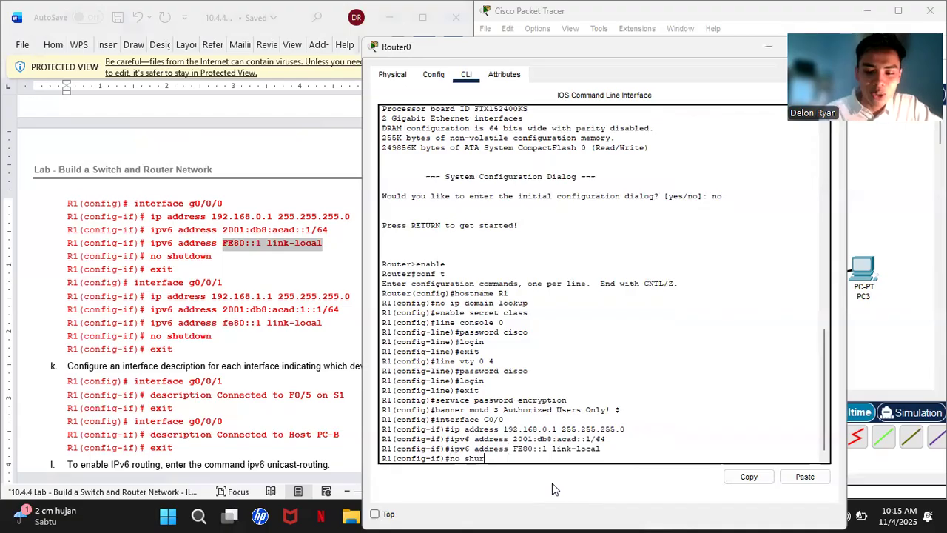
type("tdown")
key("Return")
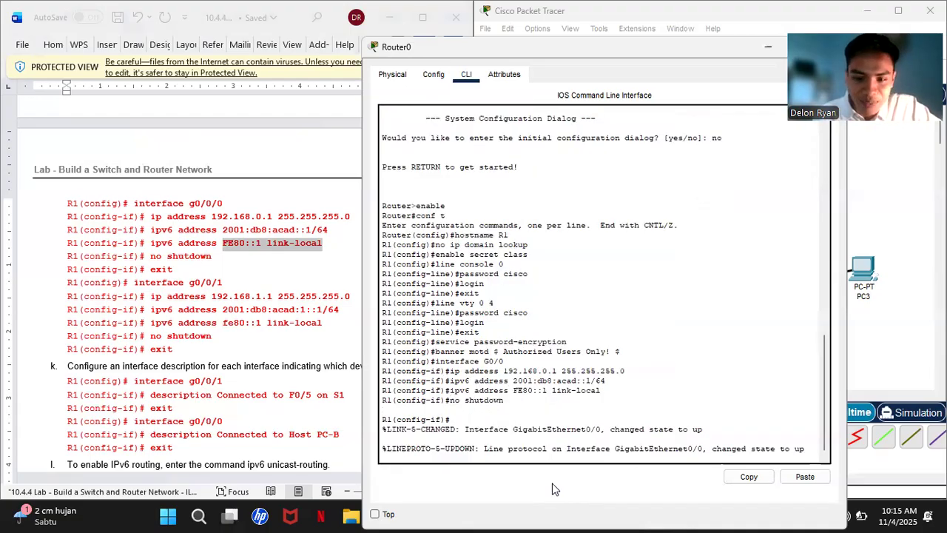
key("Return")
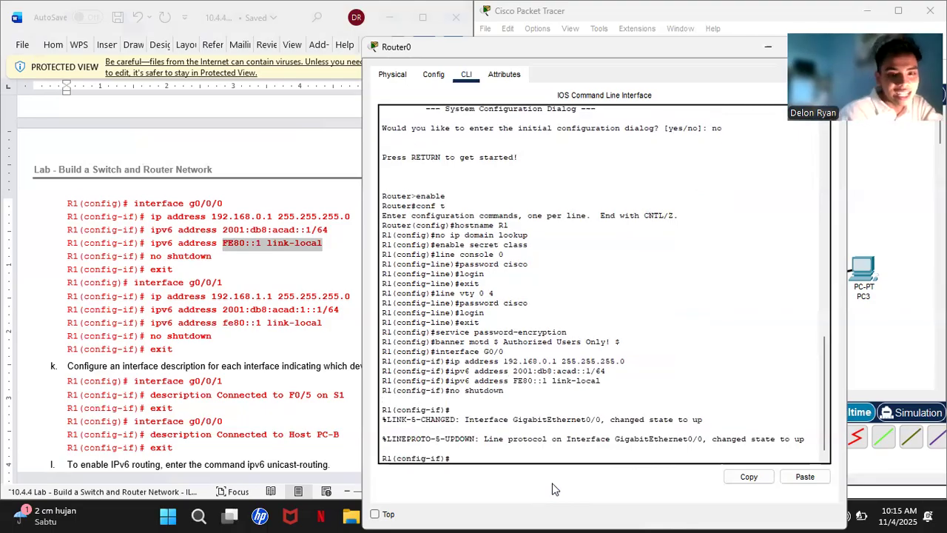
type("exit")
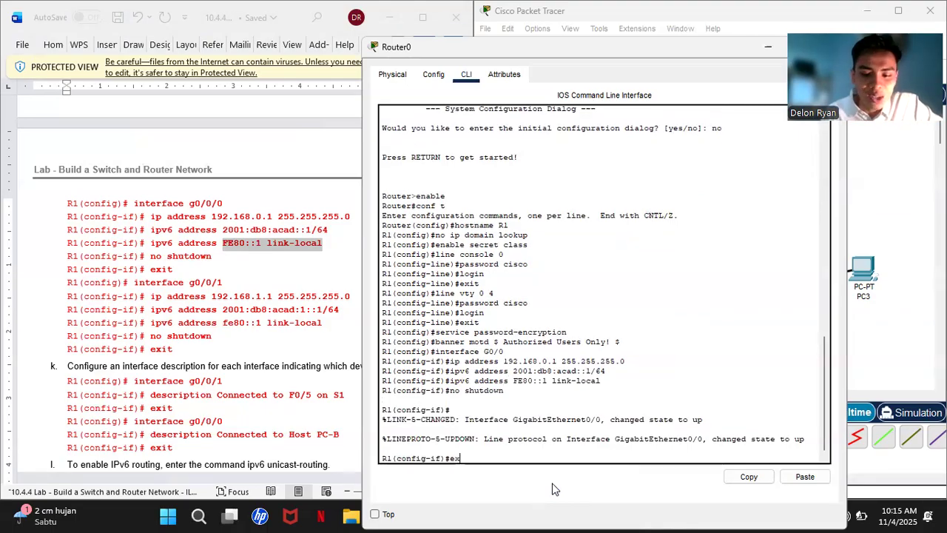
key("Return")
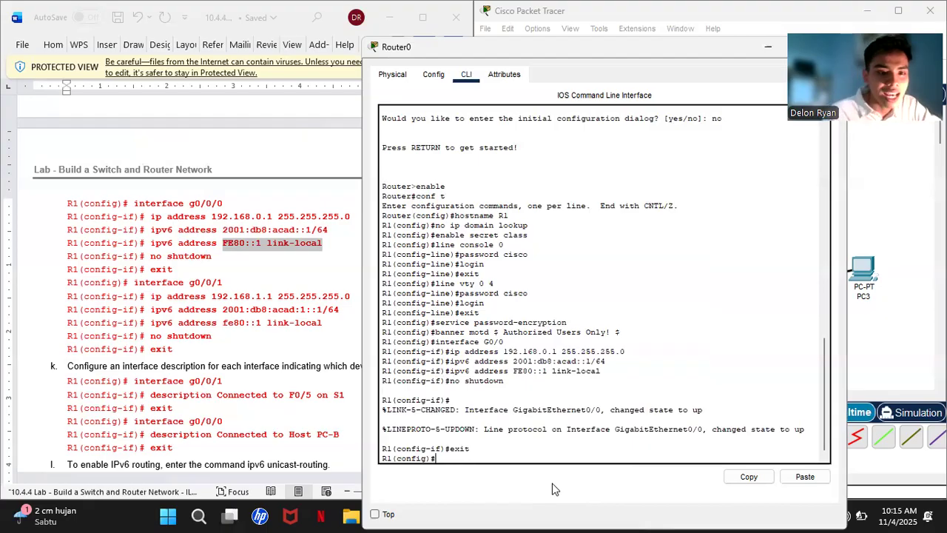
- Enter configuration mode for interface G0/1
type("interface")
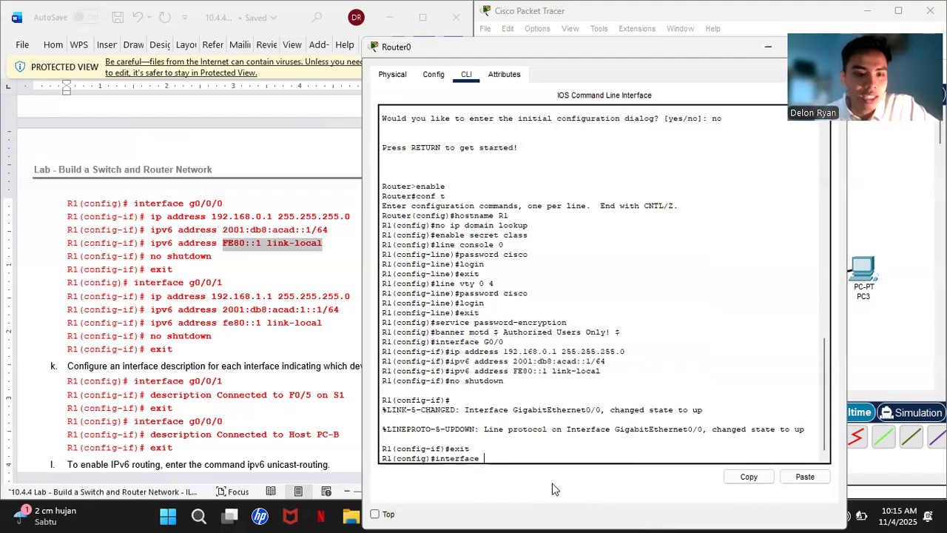
type(" g")
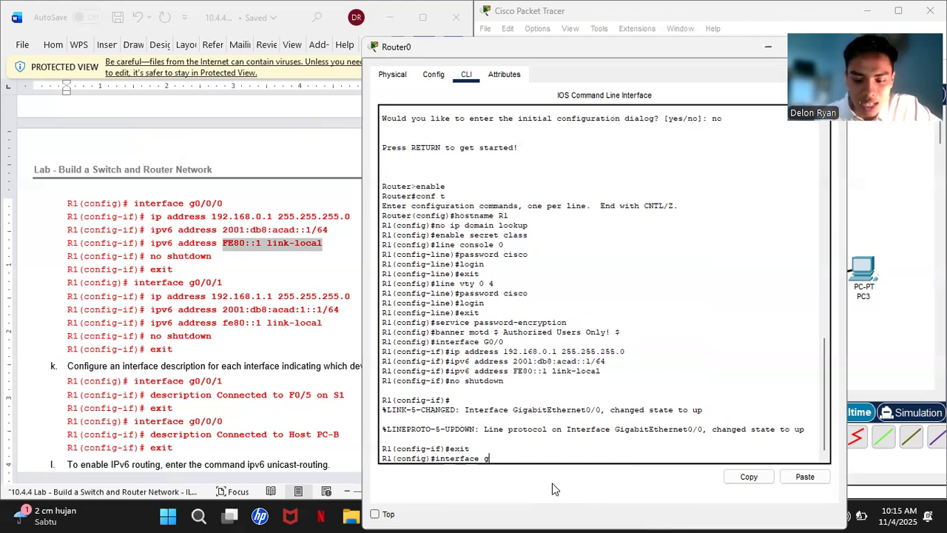
key("BackSpace")
type("G0/1")
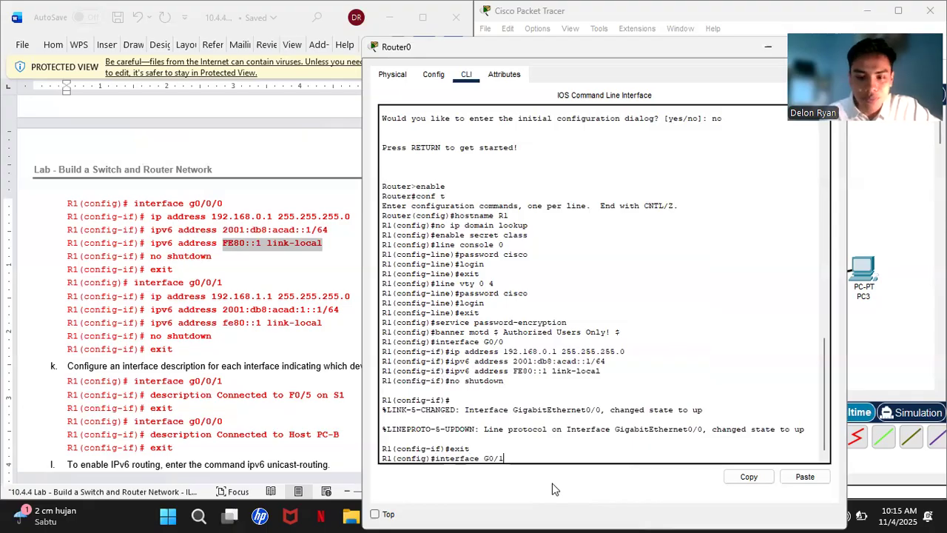
key("Return")
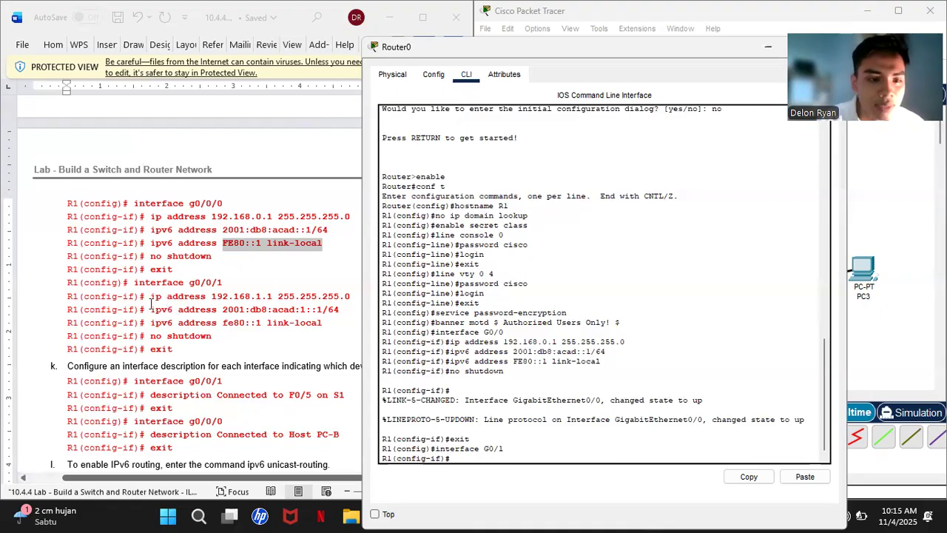
- Give G0/1 IPv4 address 192.168.1.1 255.255.255.0 using the command copied from the lab
left_click_drag(151, 297, 351, 296)
right_click(351, 297)
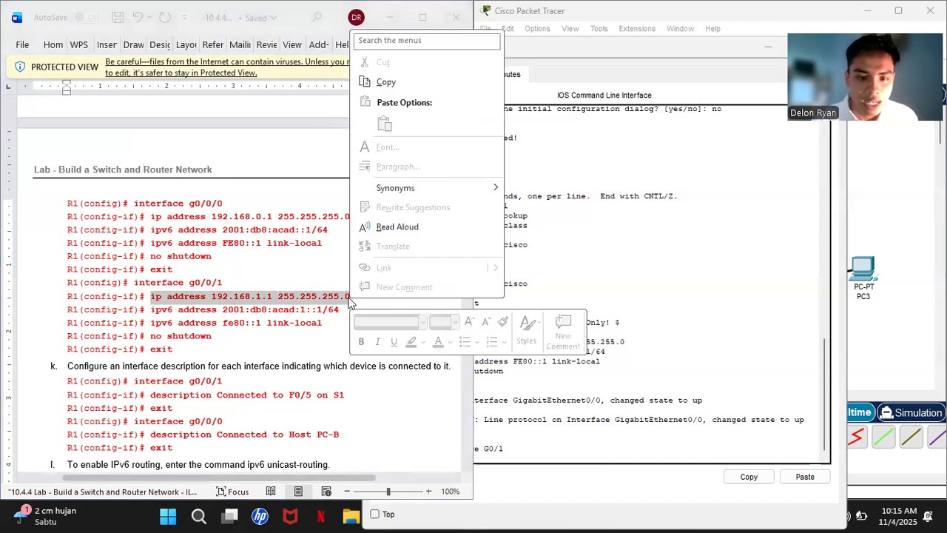
left_click(403, 82)
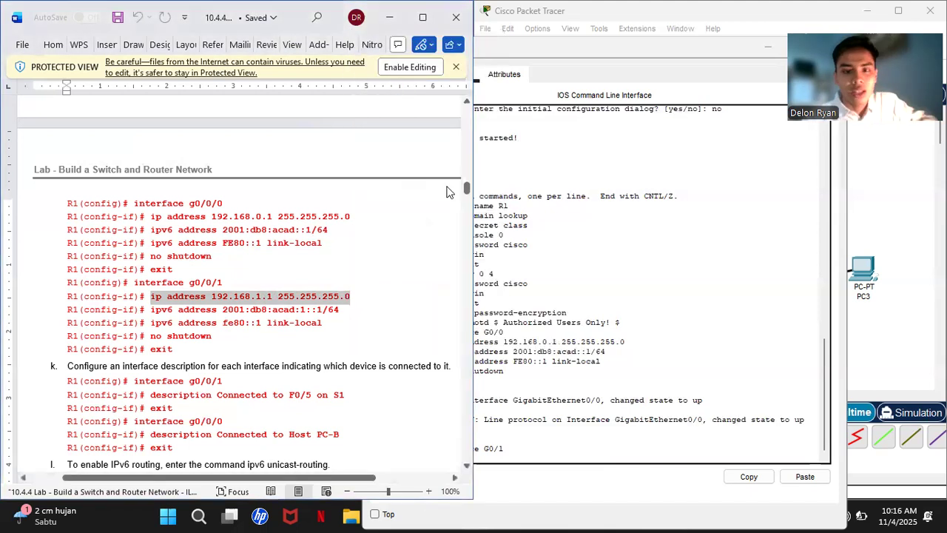
left_click(521, 453)
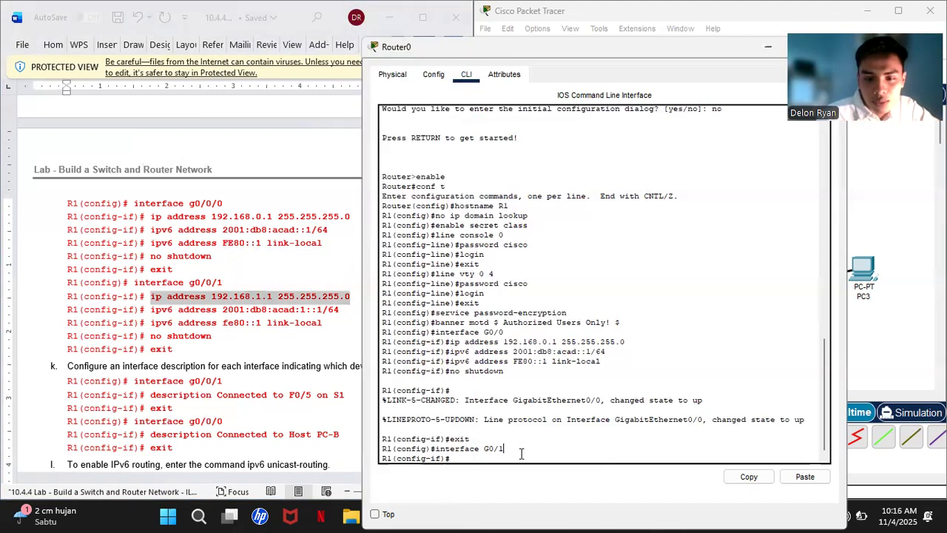
right_click(477, 458)
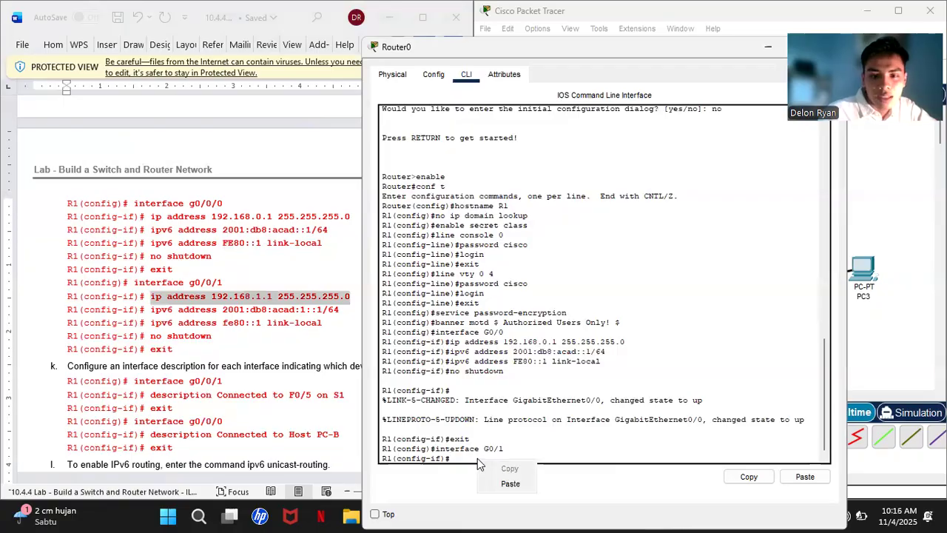
left_click(505, 486)
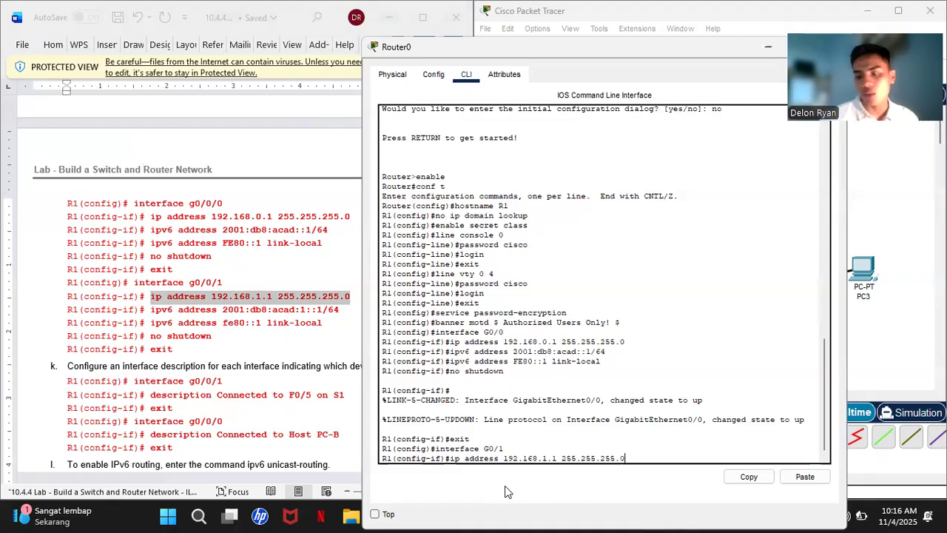
key("Return")
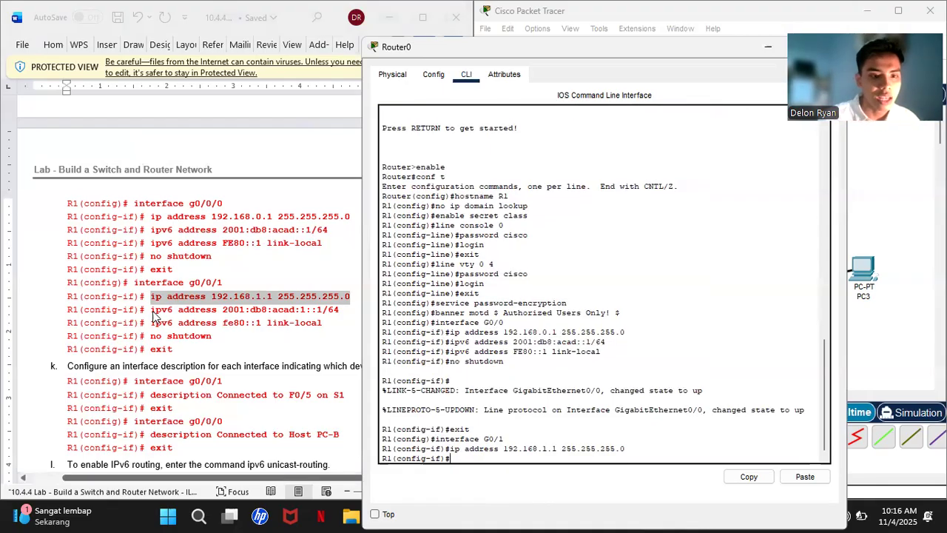
- Add IPv6 address 2001:db8:acad:1::1/64 to G0/1 from the lab's command
left_click_drag(151, 310, 342, 315)
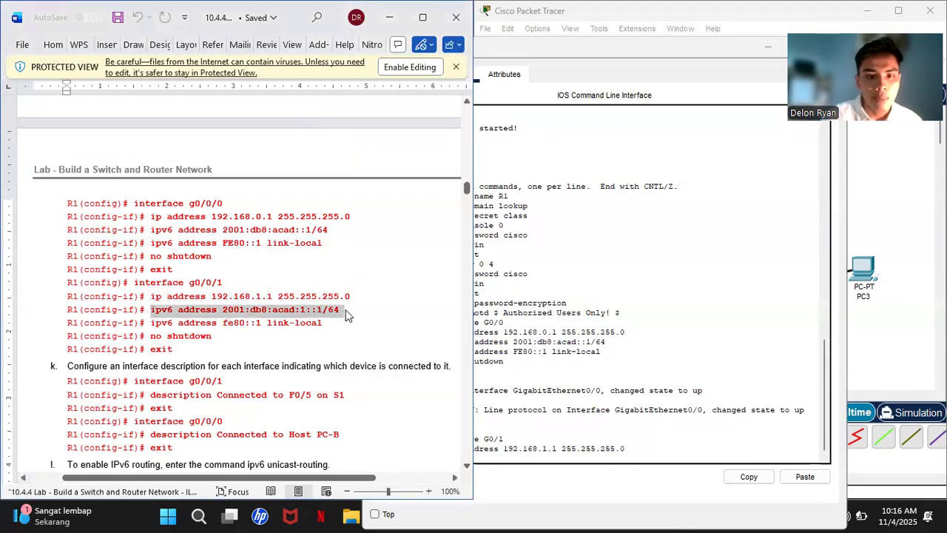
right_click(340, 318)
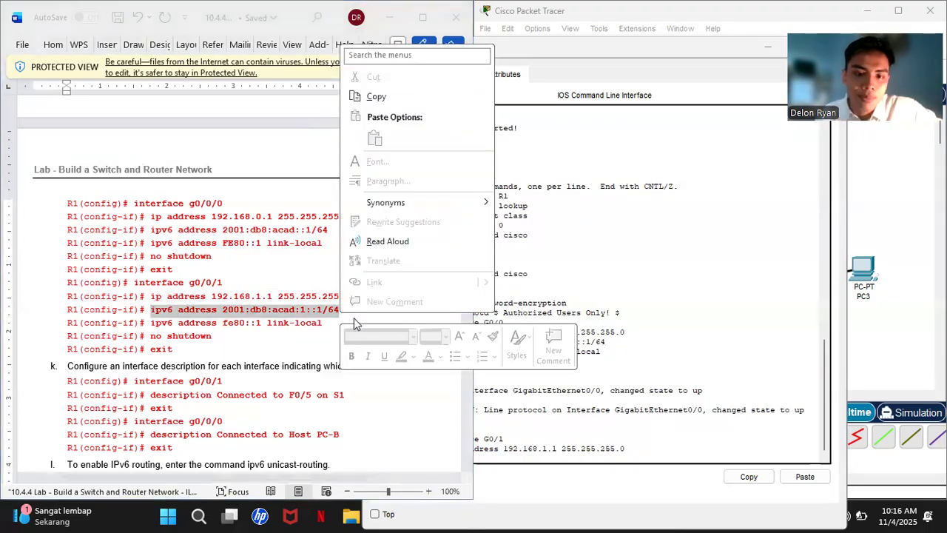
left_click(378, 97)
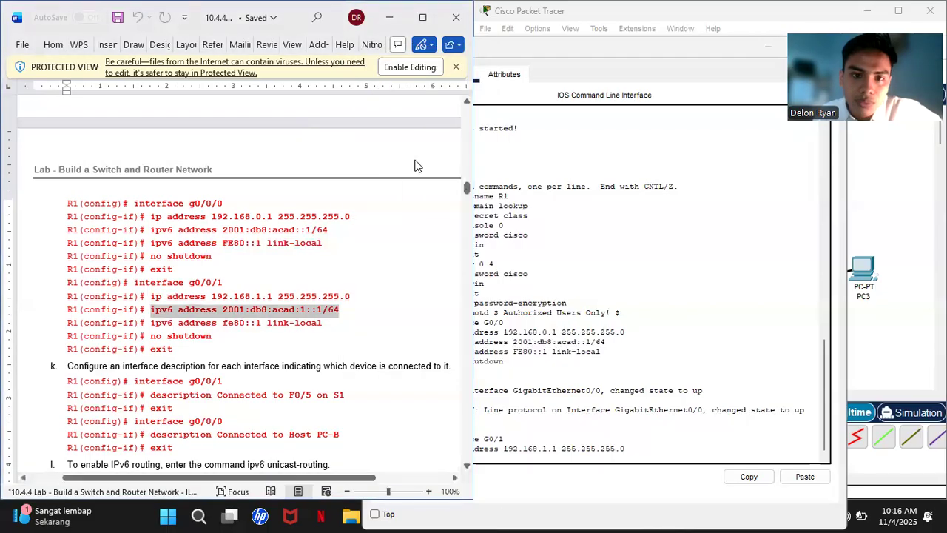
left_click(489, 464)
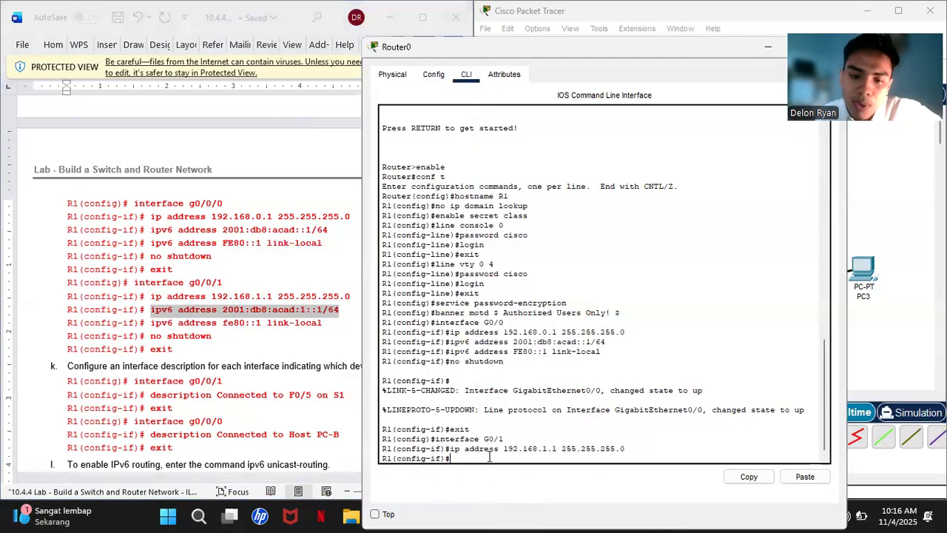
right_click(489, 460)
left_click(522, 482)
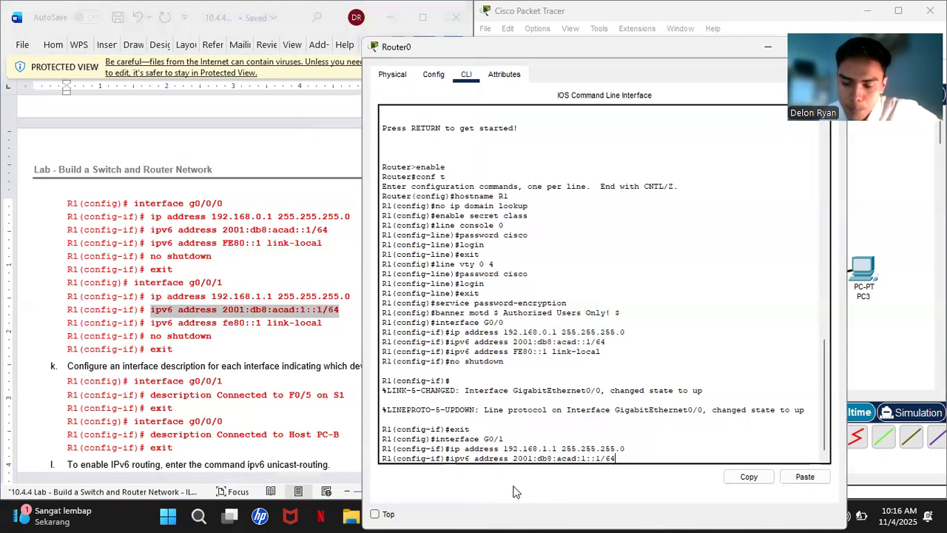
key("Return")
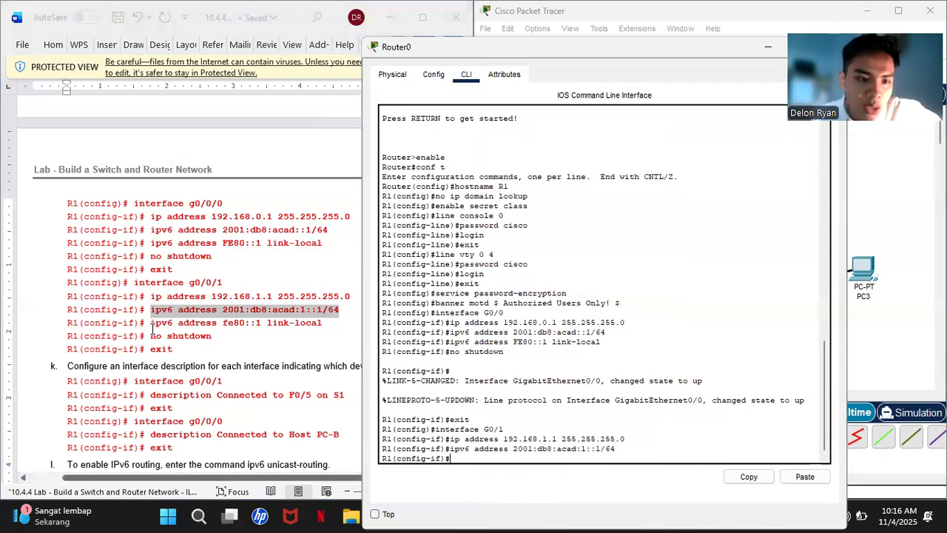
- Add link-local address fe80::1 to G0/1 from the lab's command
left_click_drag(151, 326, 323, 326)
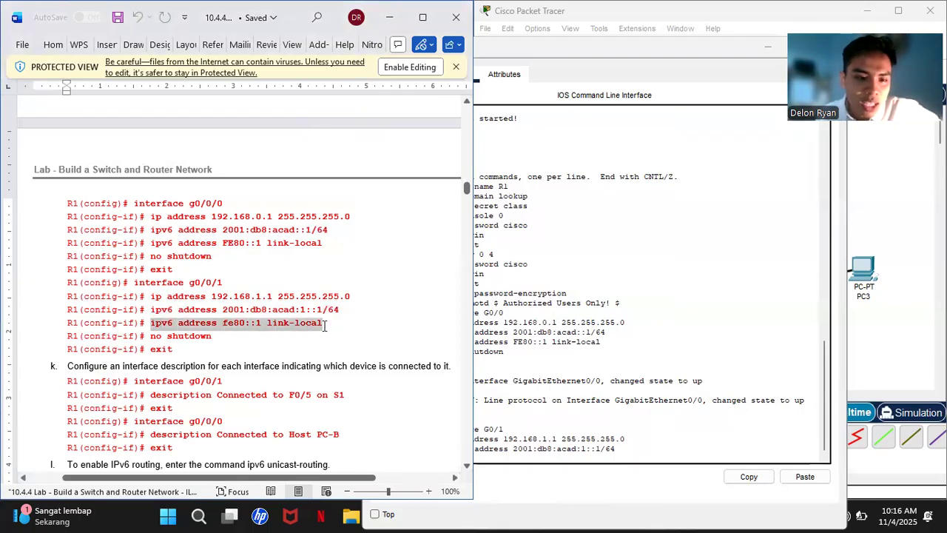
right_click(323, 326)
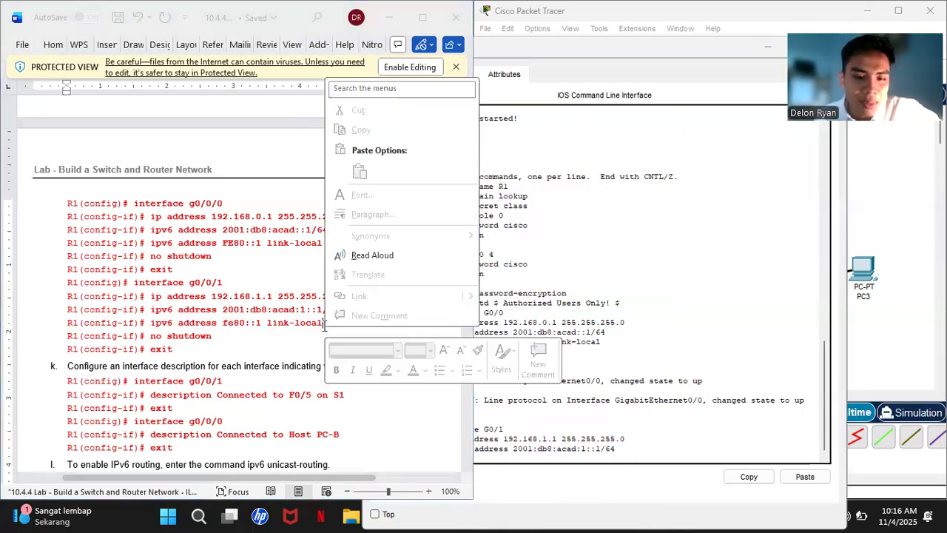
left_click(152, 323)
left_click_drag(208, 331, 324, 323)
right_click(322, 323)
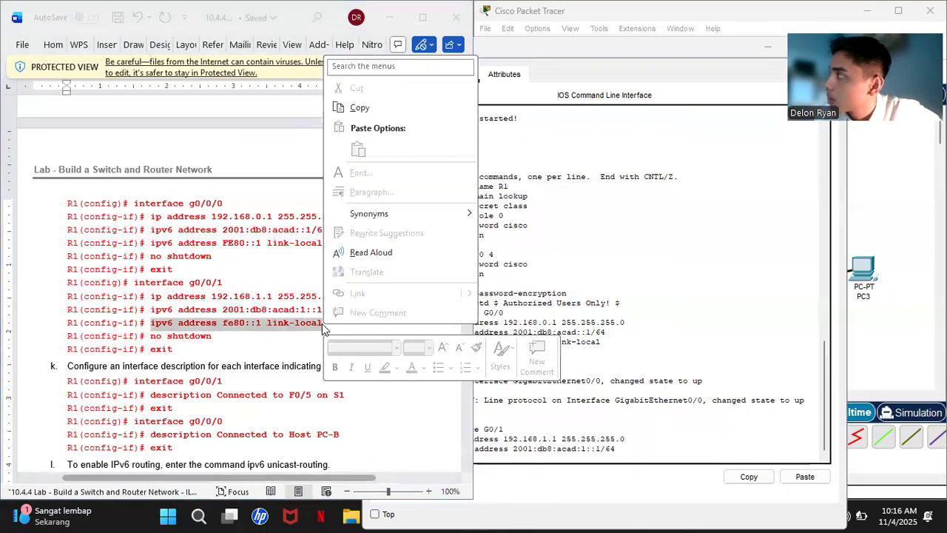
left_click(360, 108)
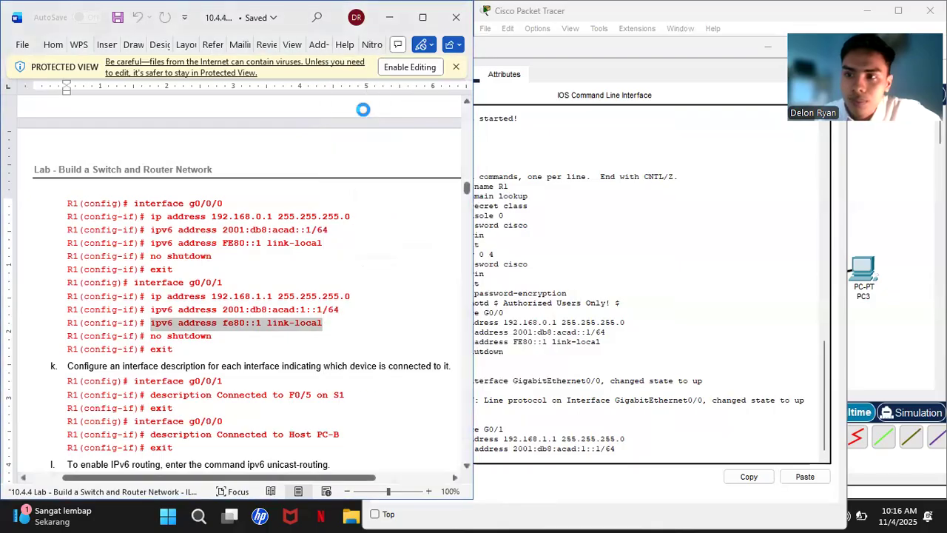
left_click(525, 459)
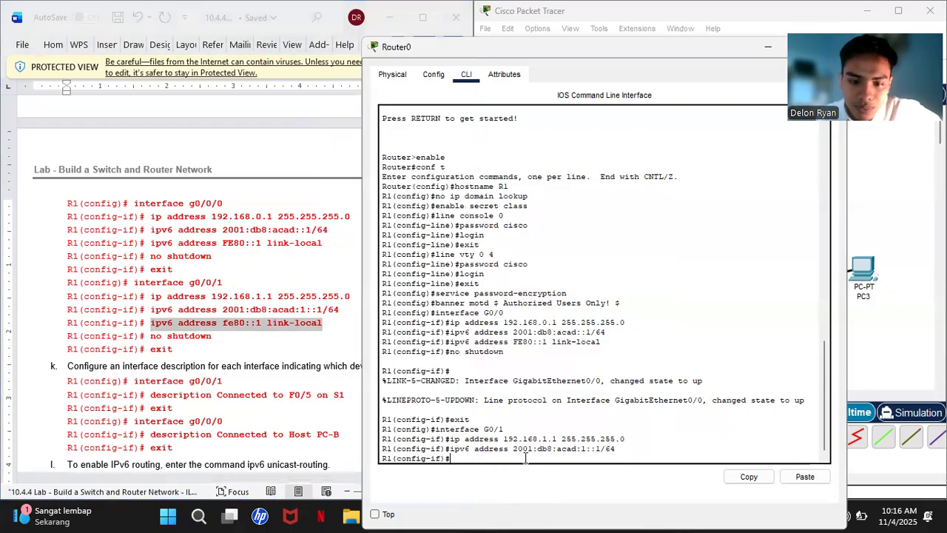
key("ctrl+v")
key("Return")
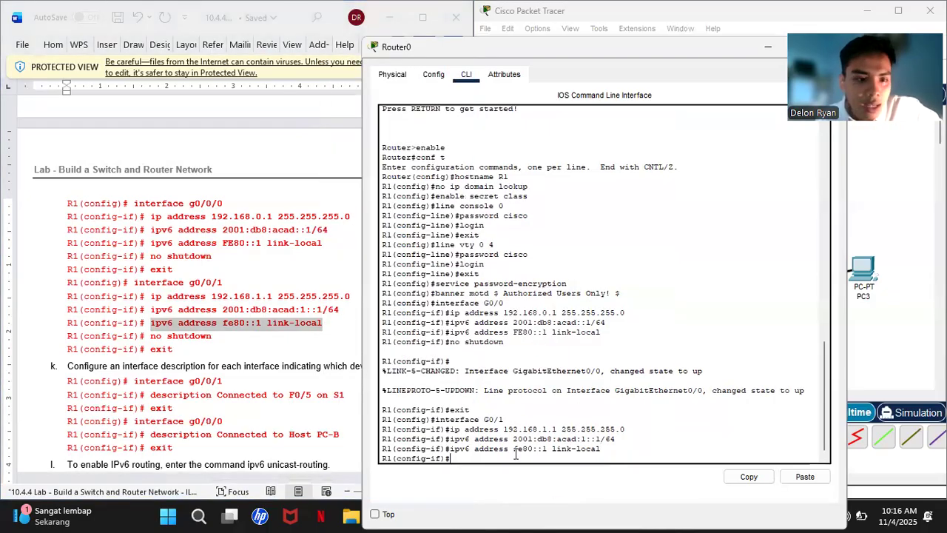
- Enable G0/1 with no shutdown and exit back to global configuration
type("no")
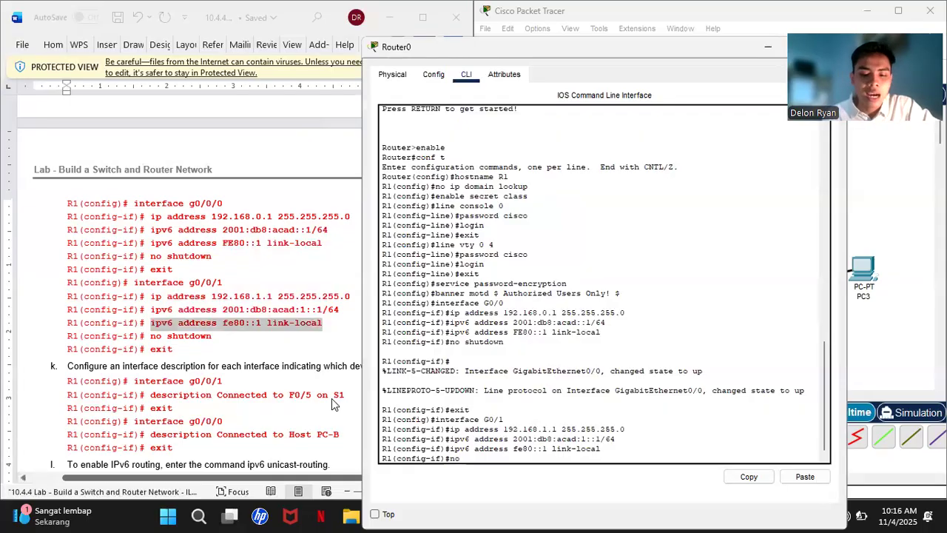
type(" shutdown")
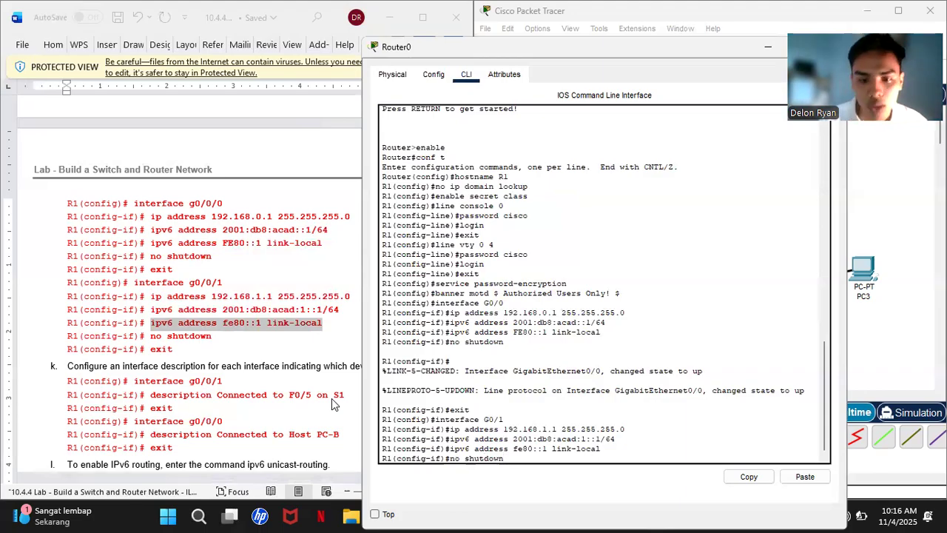
key("Return")
key("Return")
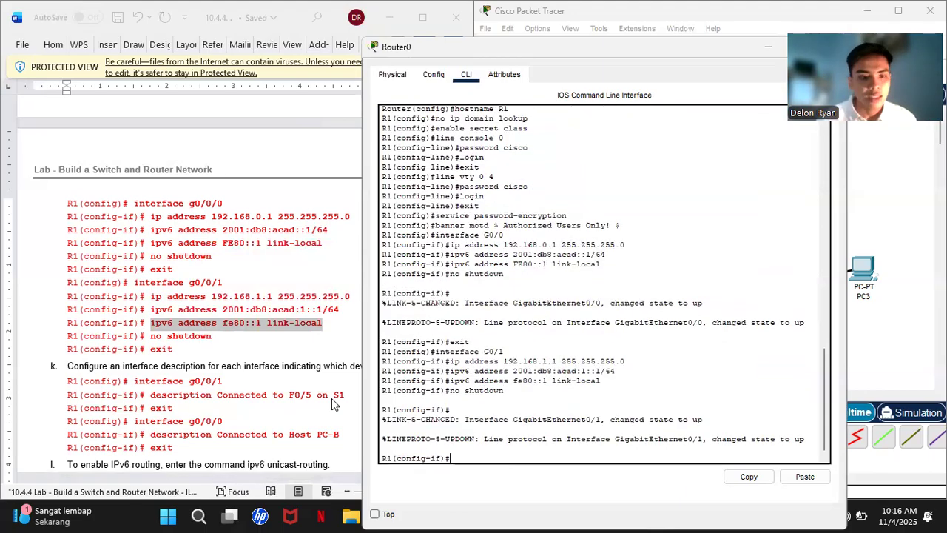
type("exit")
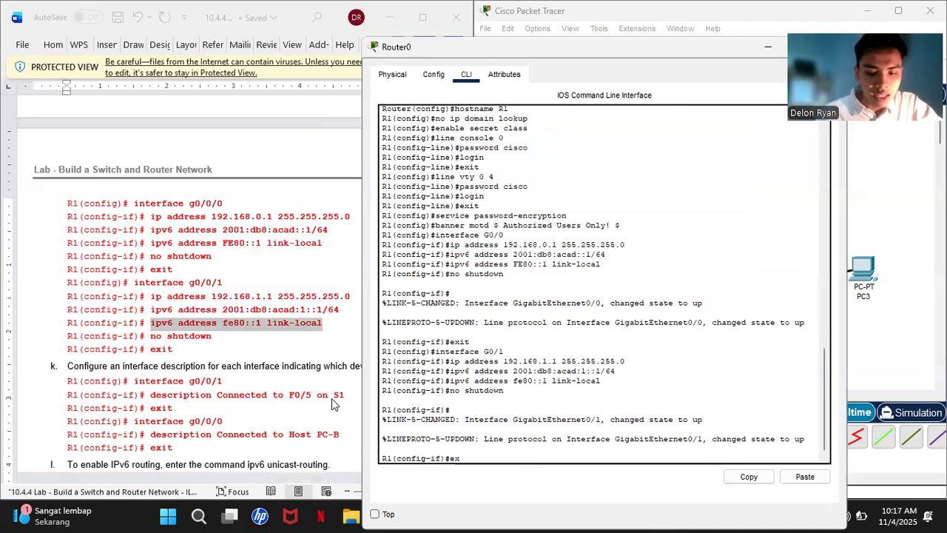
key("Return")
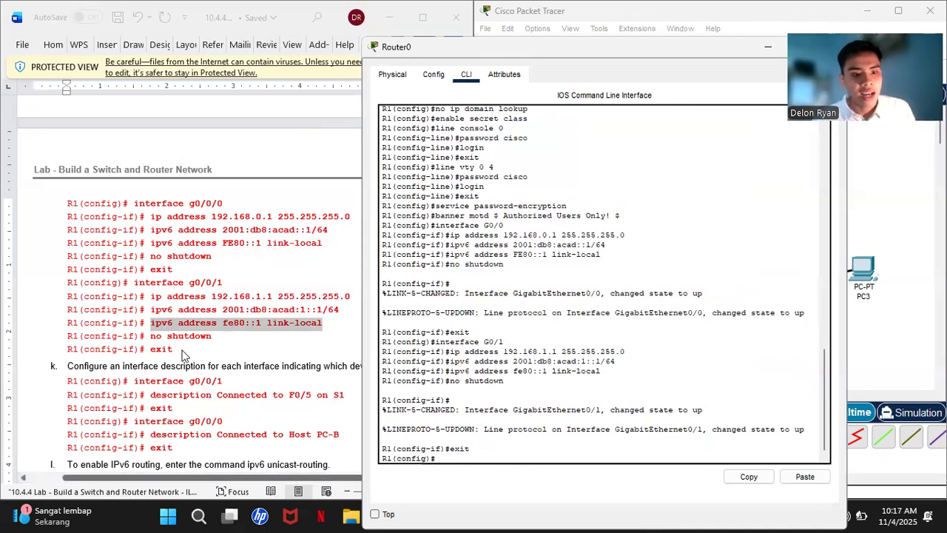
scroll(184, 355, "down", 8)
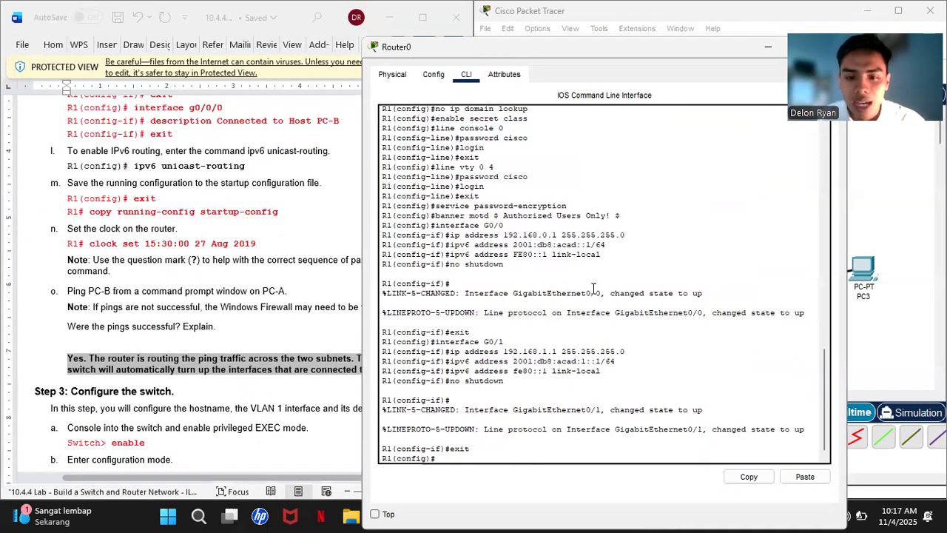
scroll(295, 206, "up", 2)
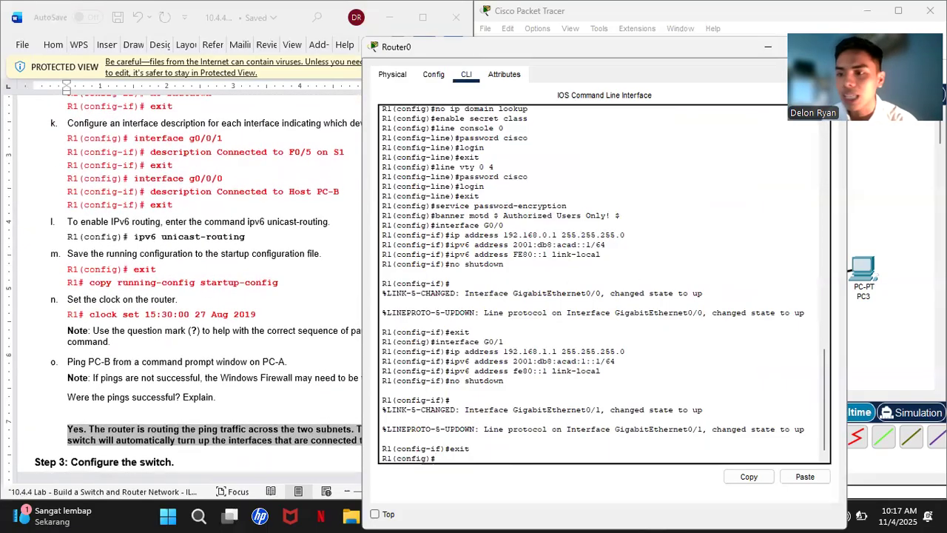
left_click(918, 191)
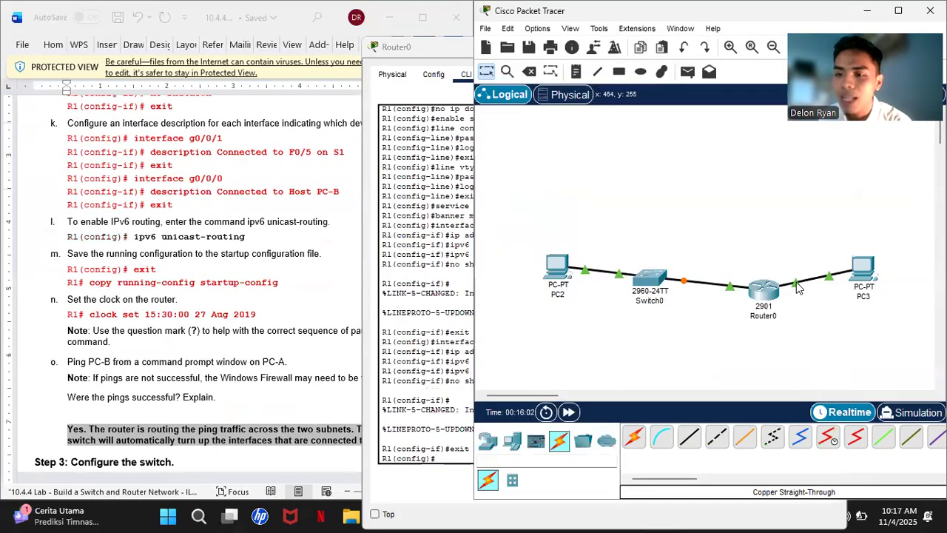
mouse_move(797, 288)
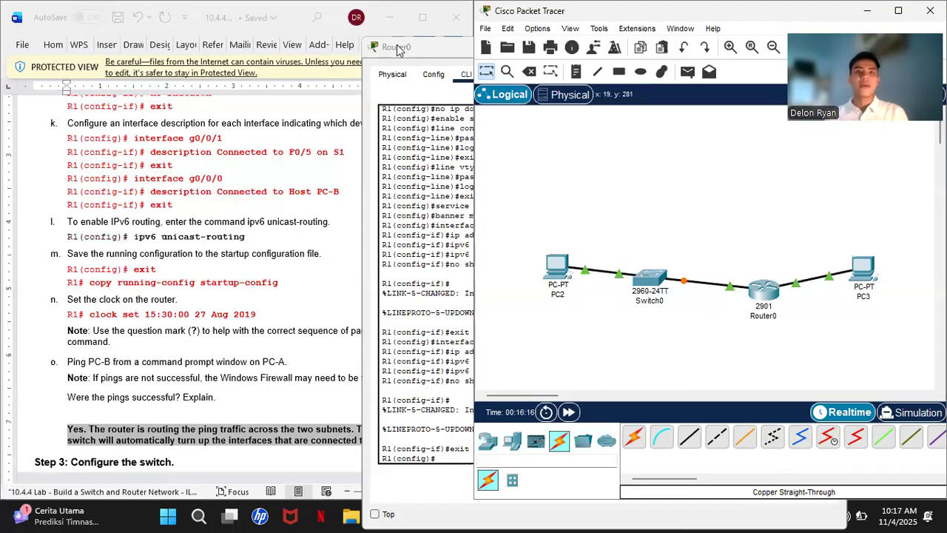
left_click(423, 49)
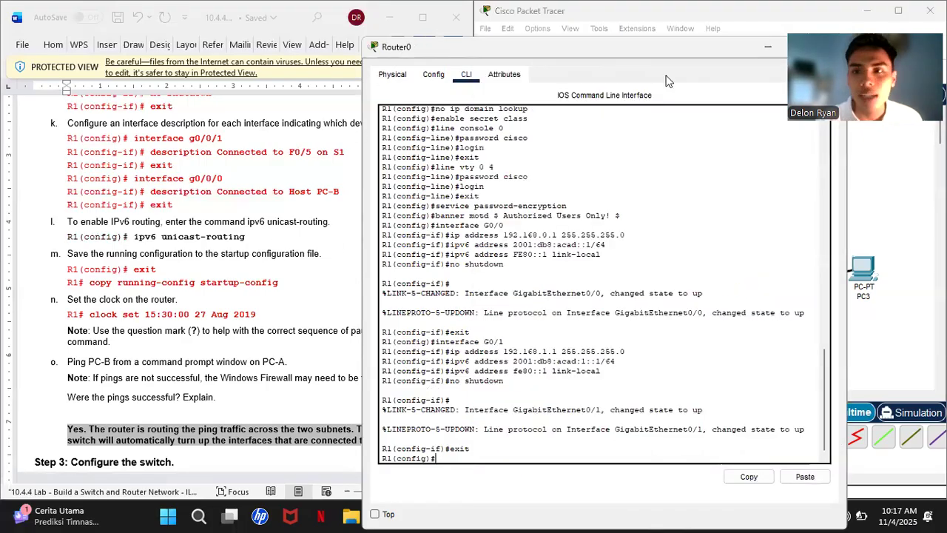
left_click(762, 47)
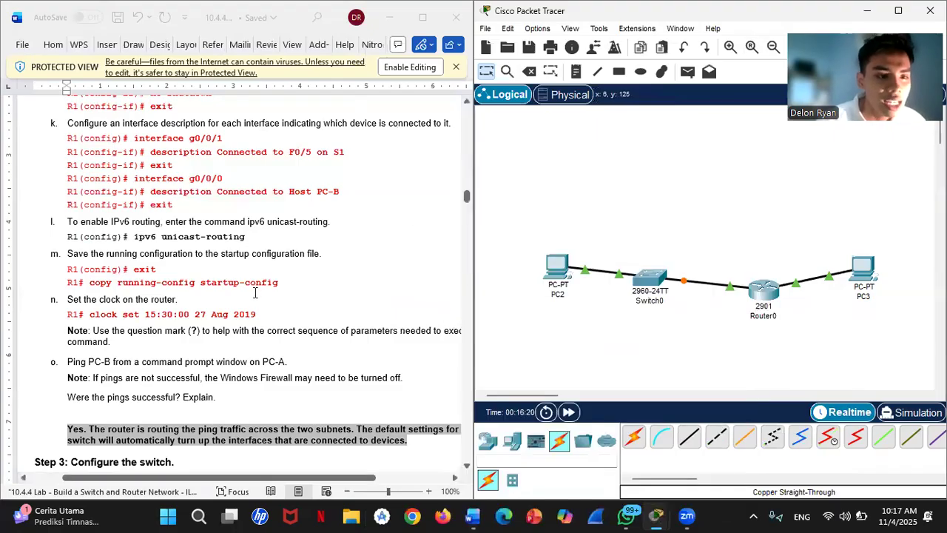
scroll(256, 299, "up", 3)
scroll(253, 299, "down", 4)
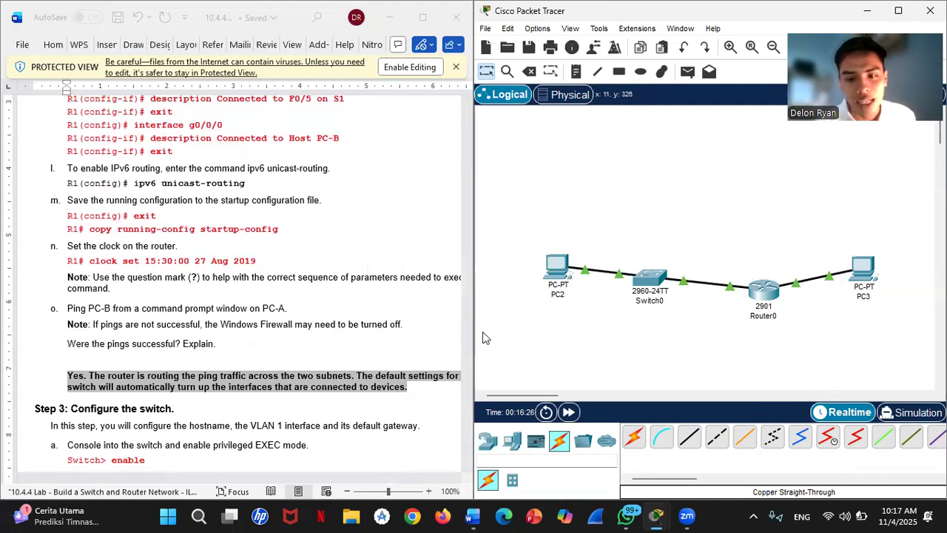
left_click(770, 288)
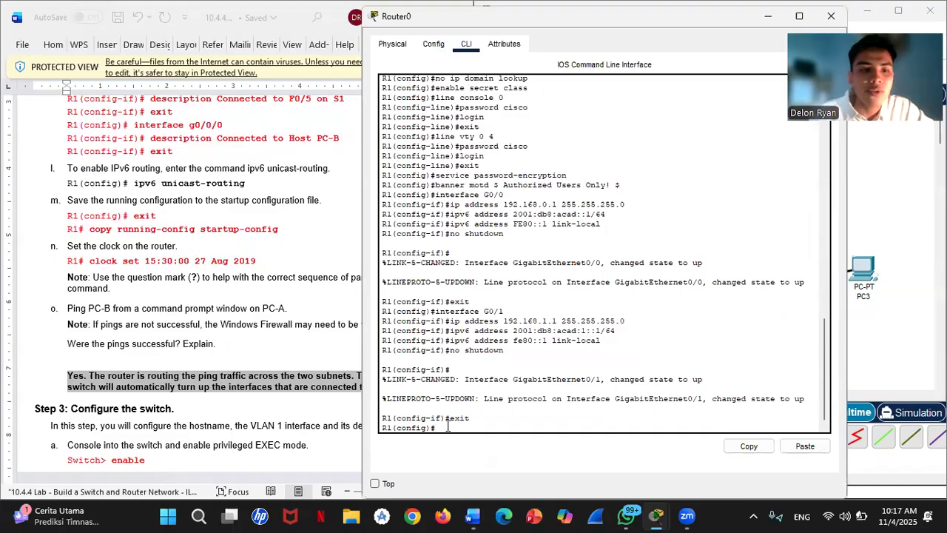
- Exit to privileged mode and save running-config to startup-config, fixing the 'runnning' typo
type("exit")
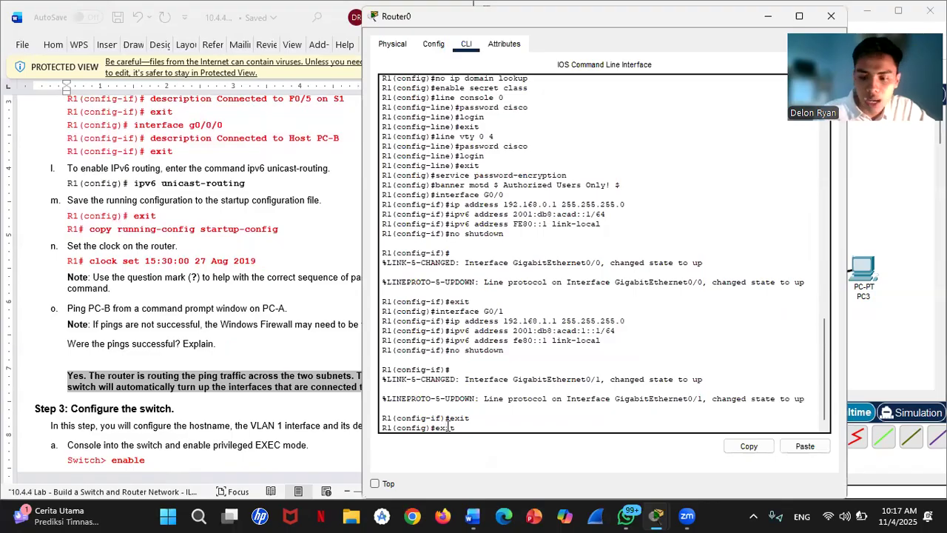
key("Return")
key("Return")
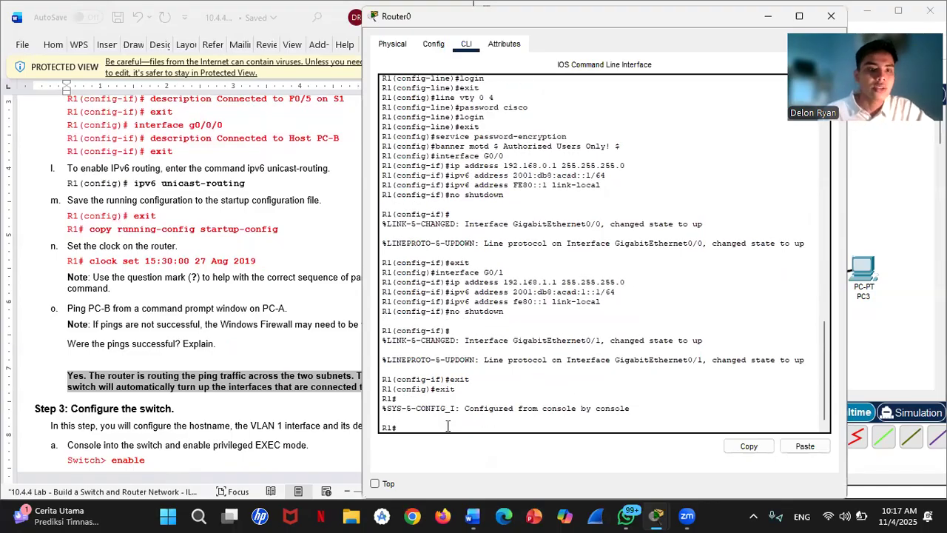
type("cop")
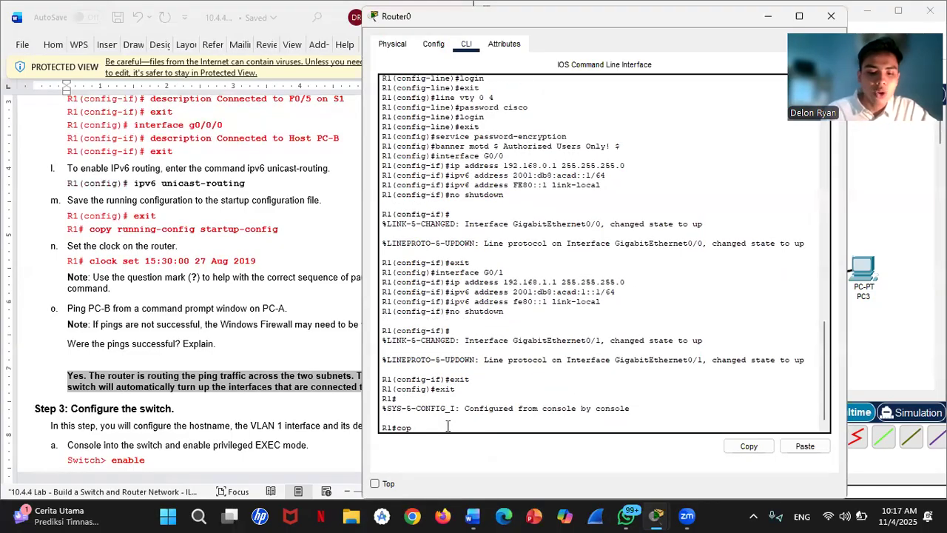
type("y running")
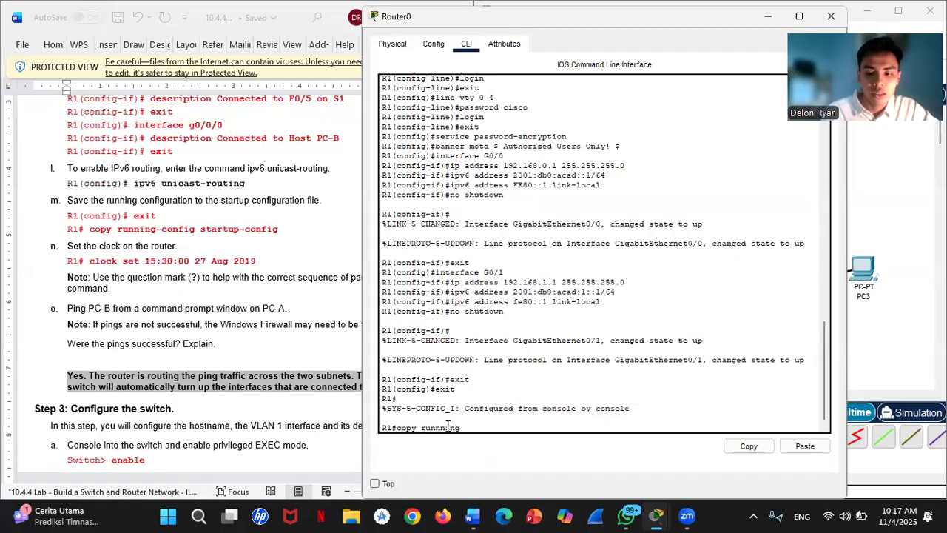
type("-conf")
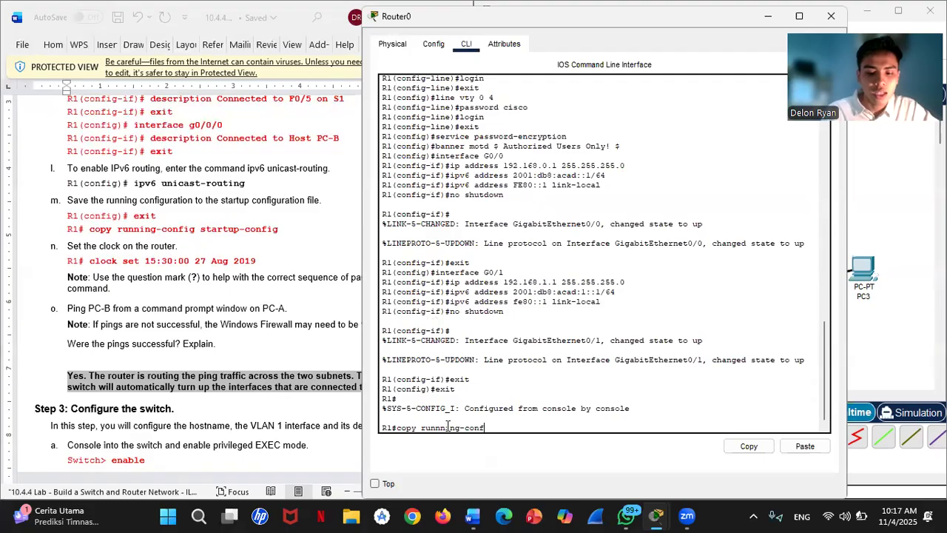
type("ig ")
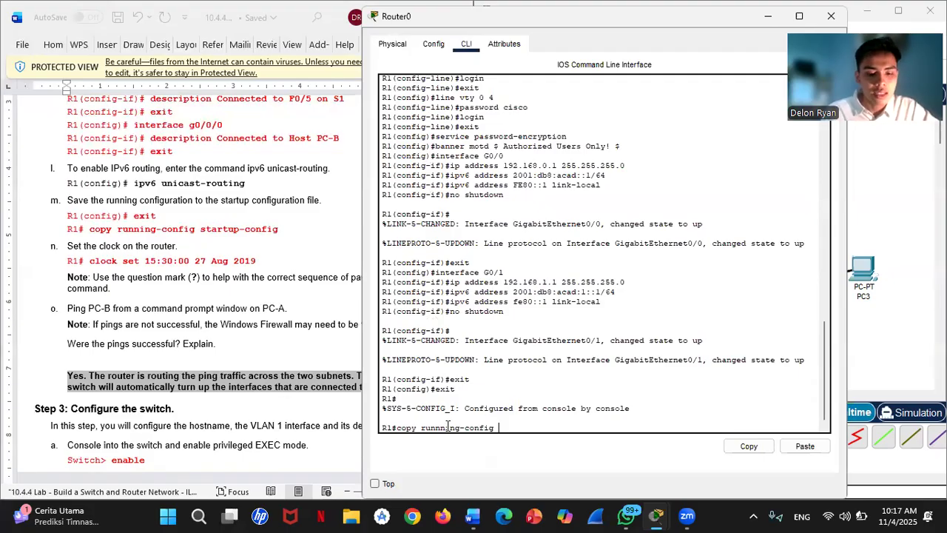
type("startu")
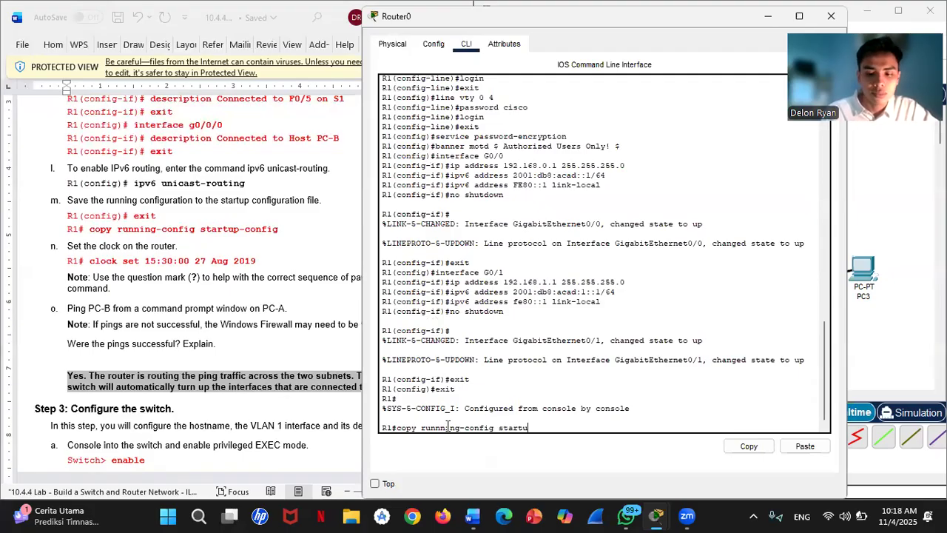
type("p-config")
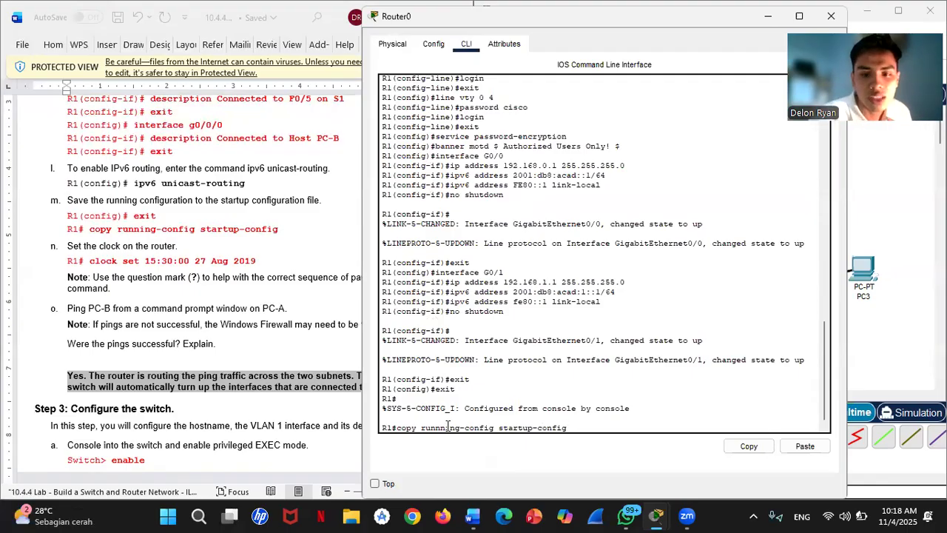
key("Return")
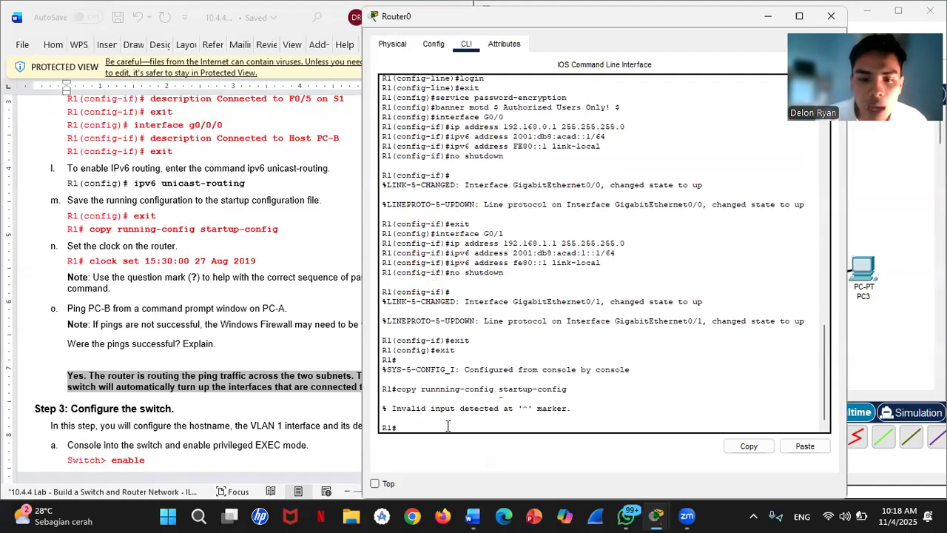
key("Up")
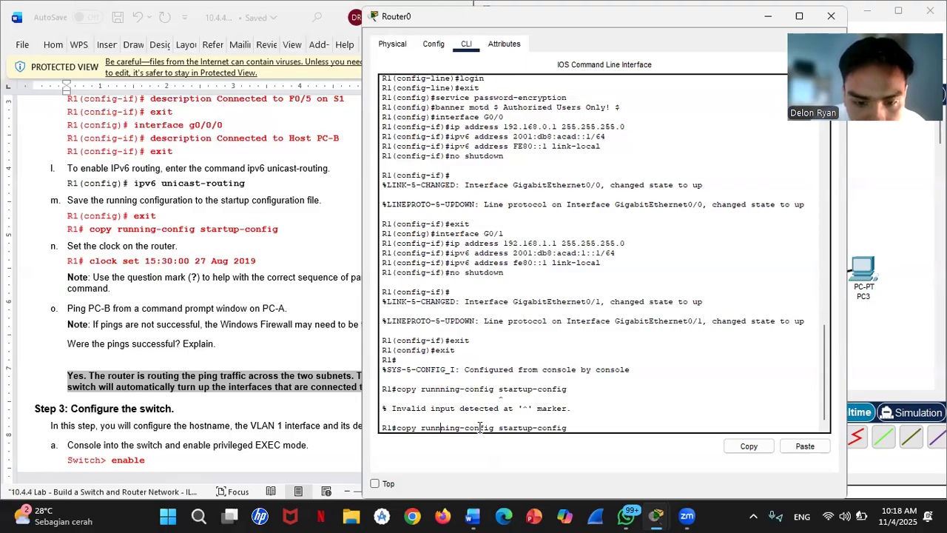
key("BackSpace")
key("Return")
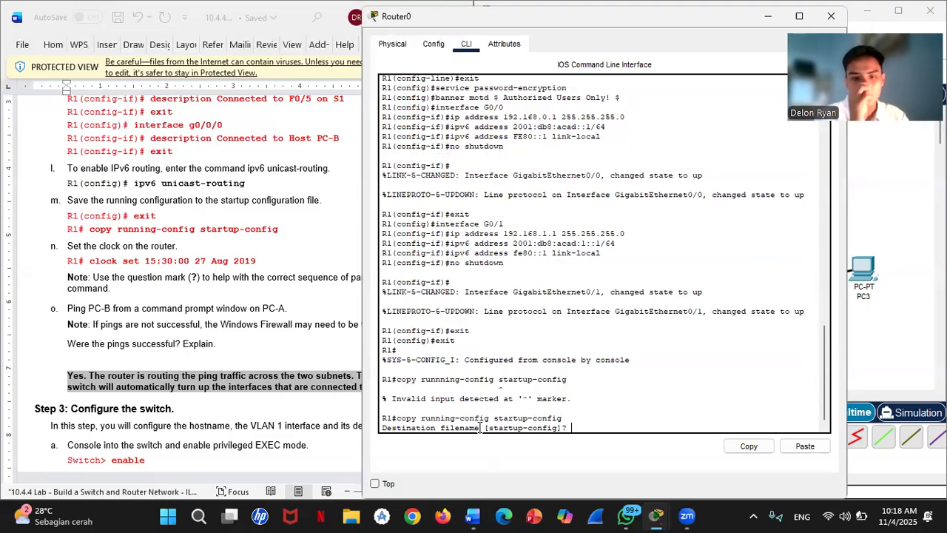
key("Return")
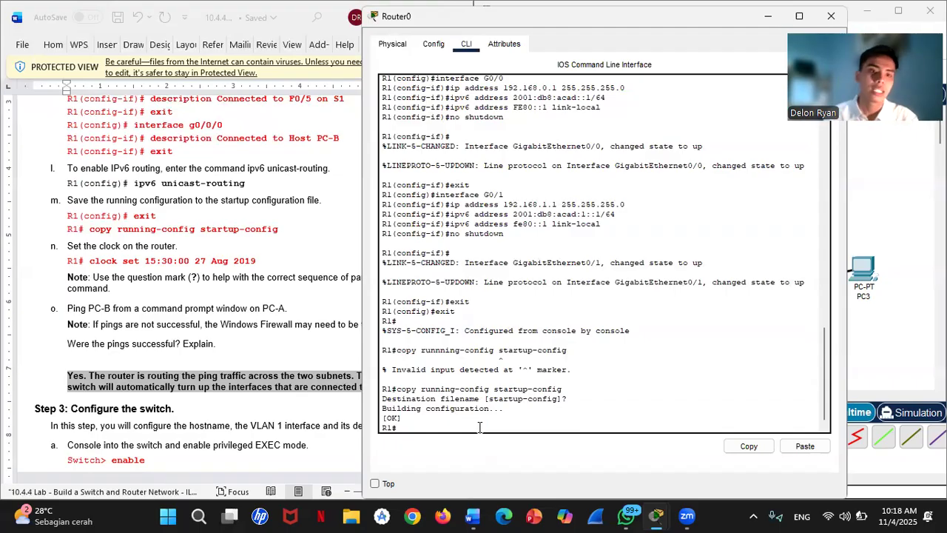
- Run 'clock set 15:30:00 27 Aug 2019' on R1
type("clock")
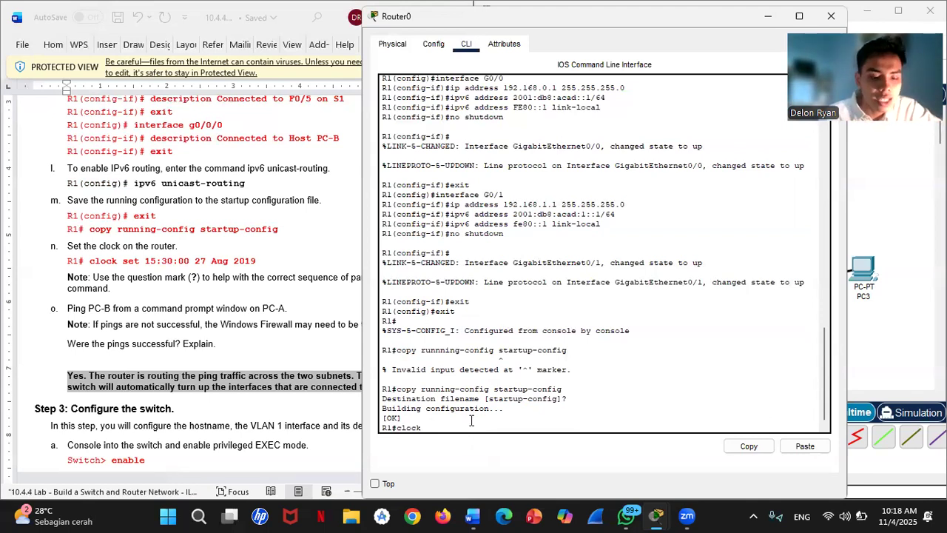
type(" set ")
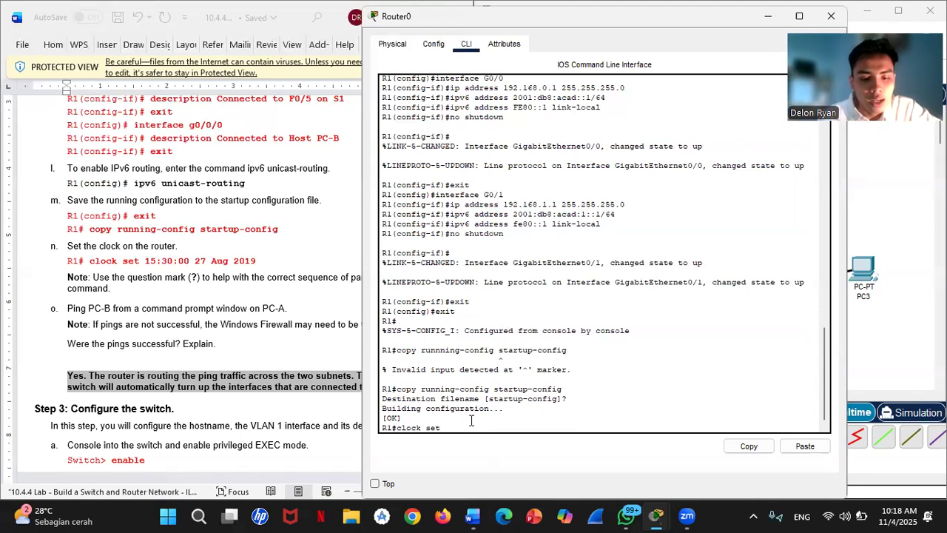
type("15")
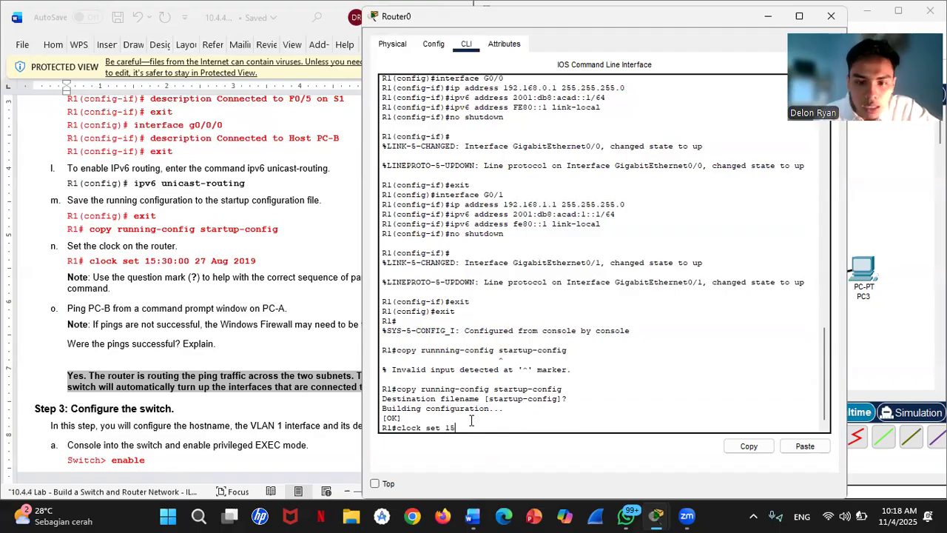
type(":")
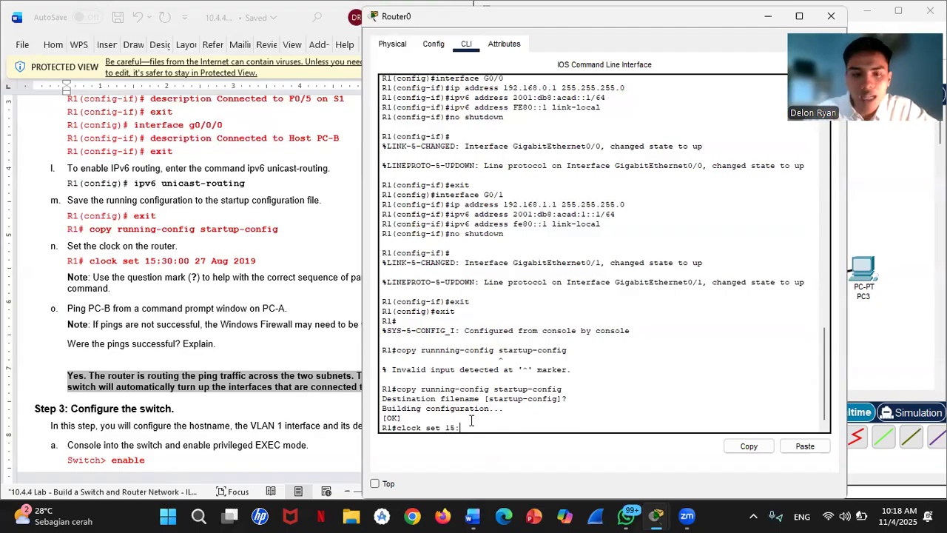
type("30:")
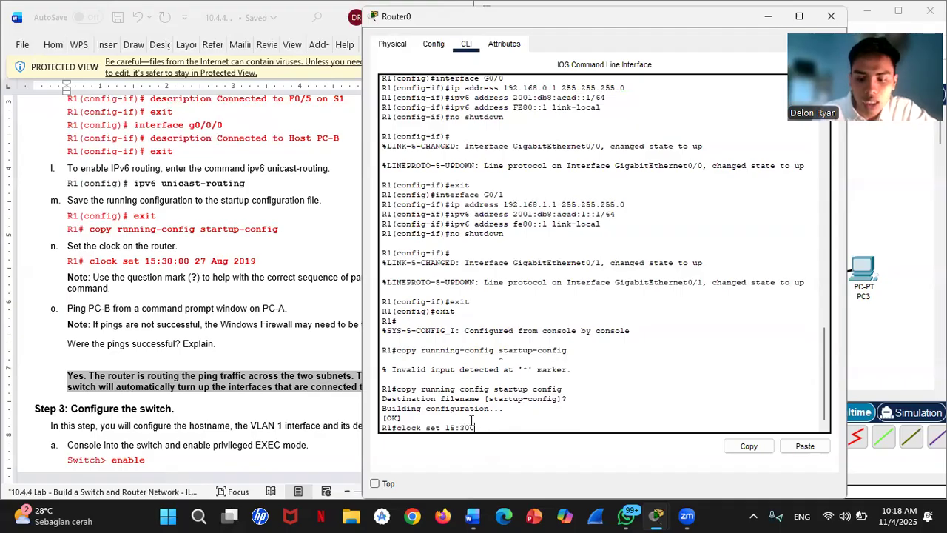
key("BackSpace")
type(":00")
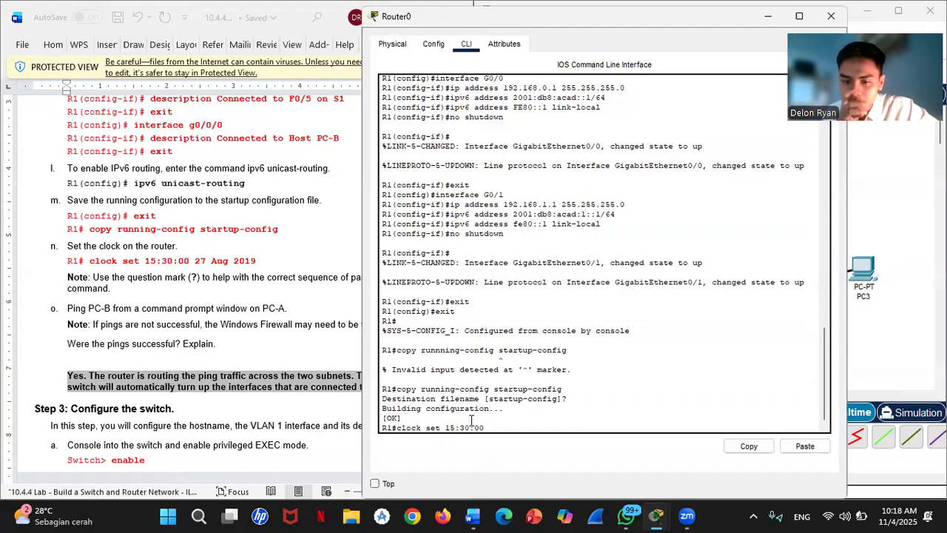
type(" 27 A")
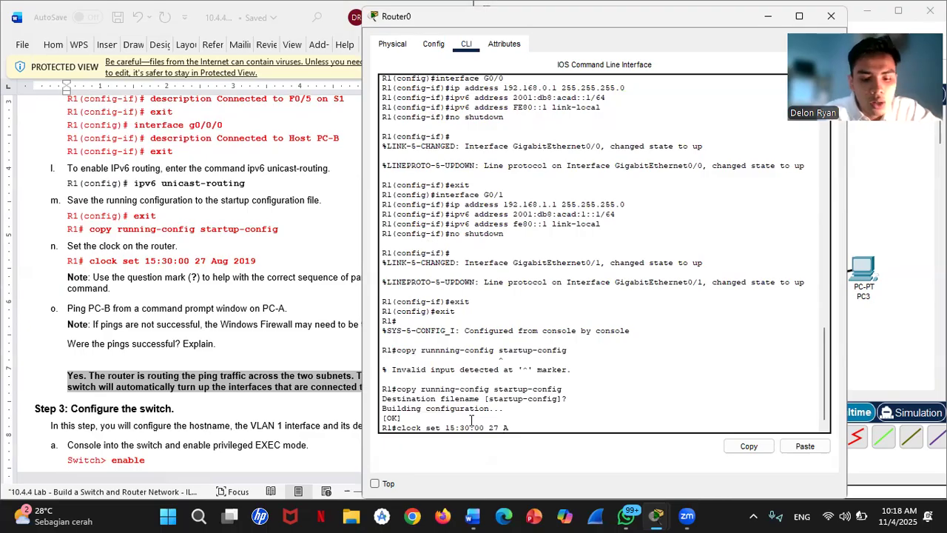
type("ug 2019")
key("Return")
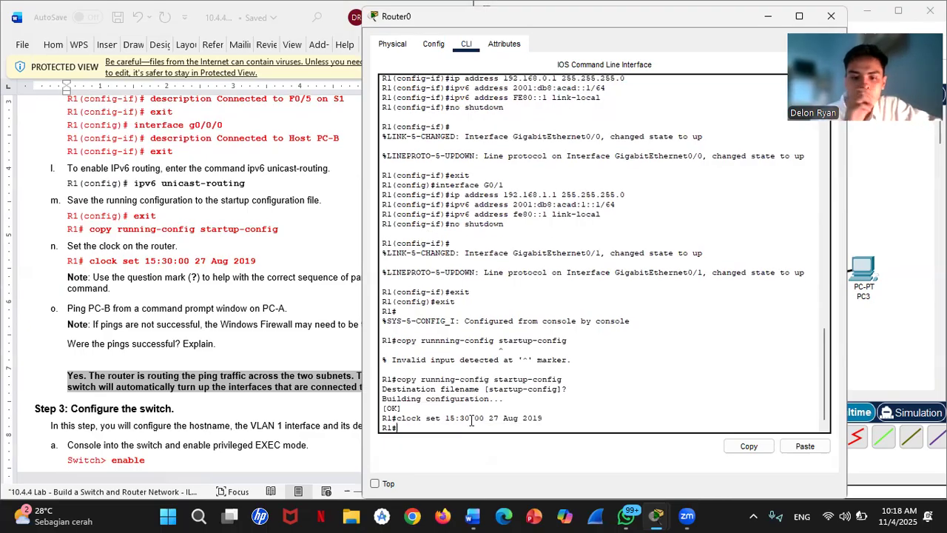
- Scroll the Word lab to Step 3: Configure the switch, then return to the Packet Tracer topology
scroll(165, 280, "down", 3)
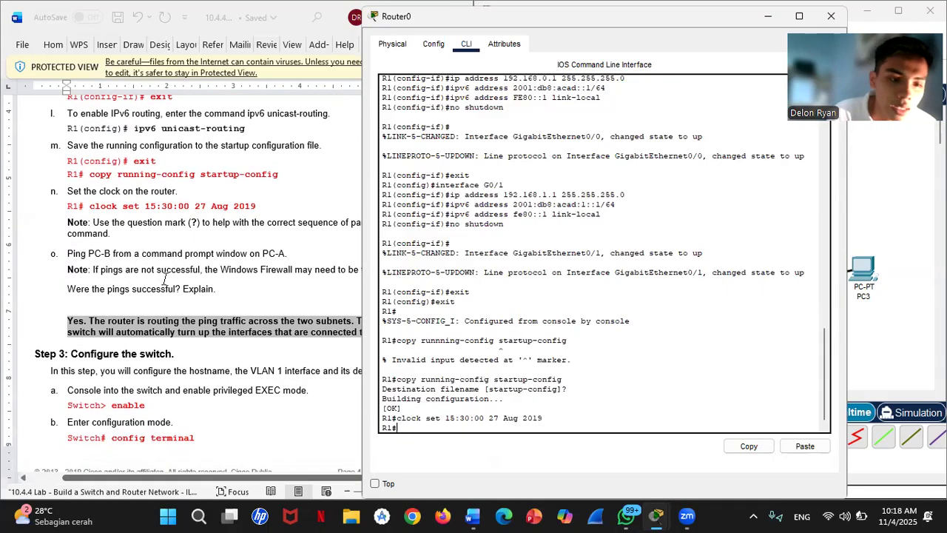
scroll(164, 280, "up", 2)
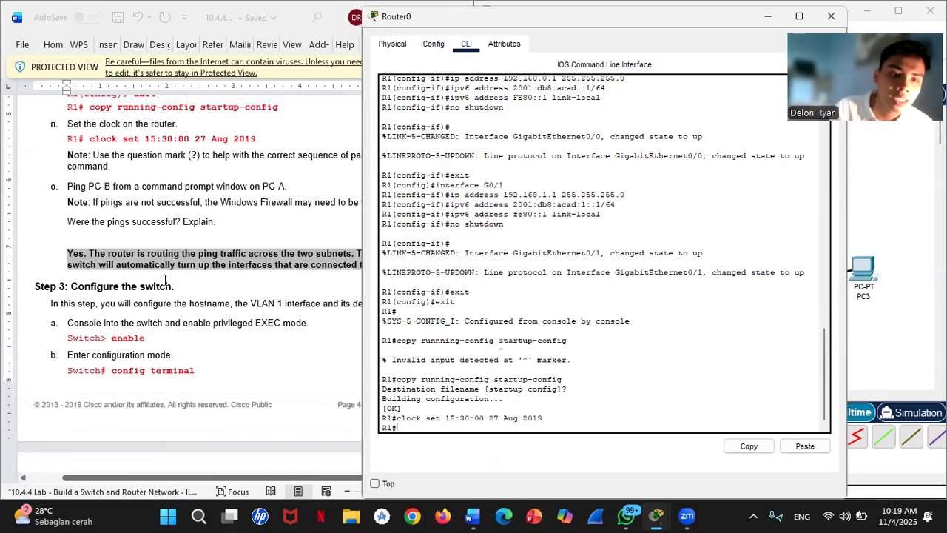
scroll(164, 279, "up", 1)
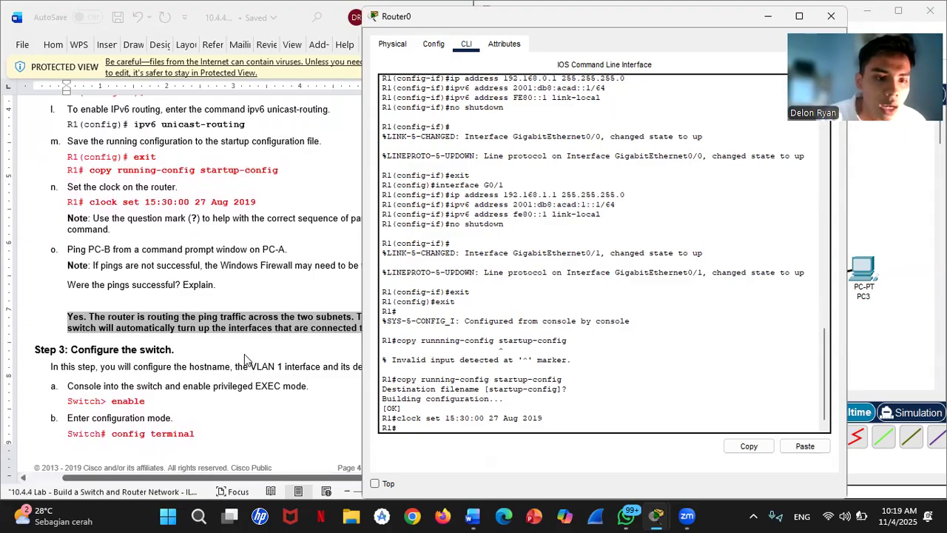
scroll(244, 354, "right", 3)
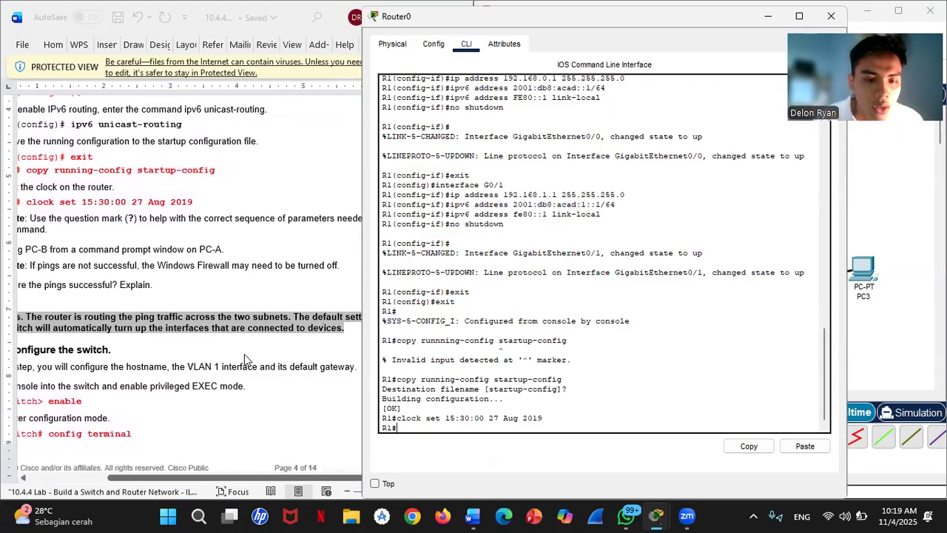
scroll(244, 355, "left", 2)
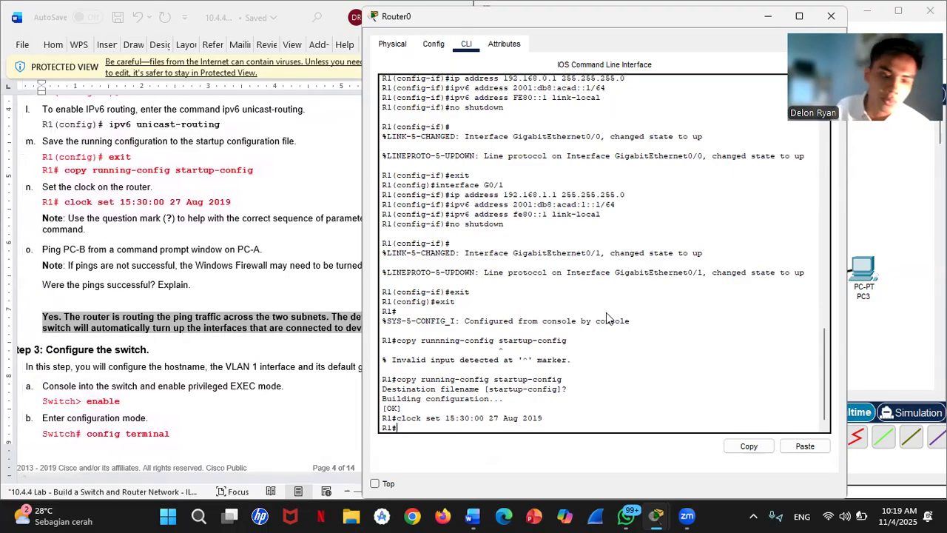
scroll(246, 358, "down", 4)
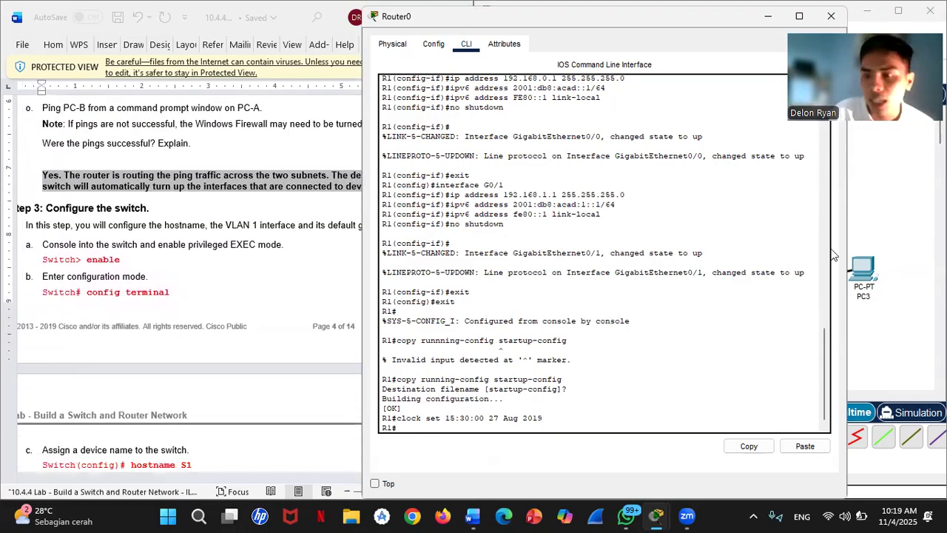
left_click(891, 236)
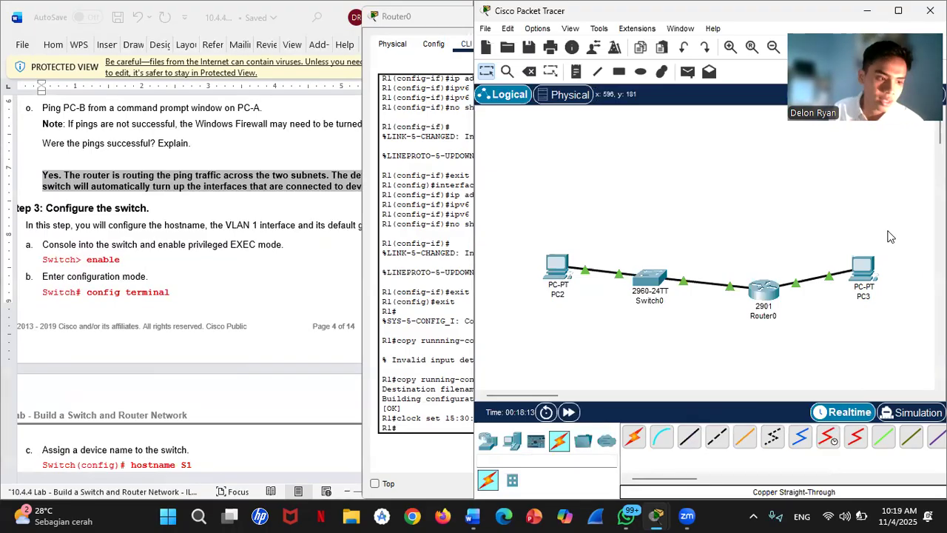
- Open Switch0's CLI, start the console session and enter privileged mode with 'enable'
left_click(642, 277)
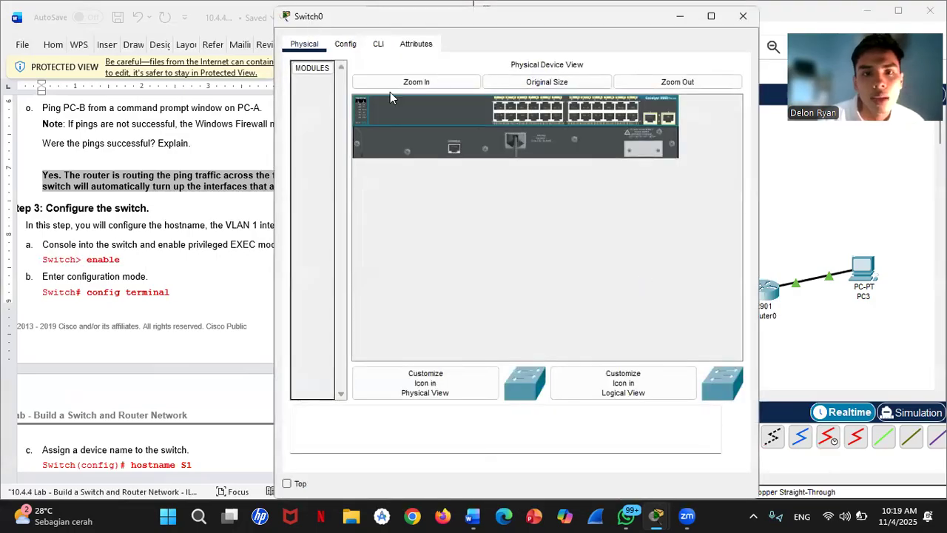
left_click_drag(310, 26, 348, 71)
left_click(415, 88)
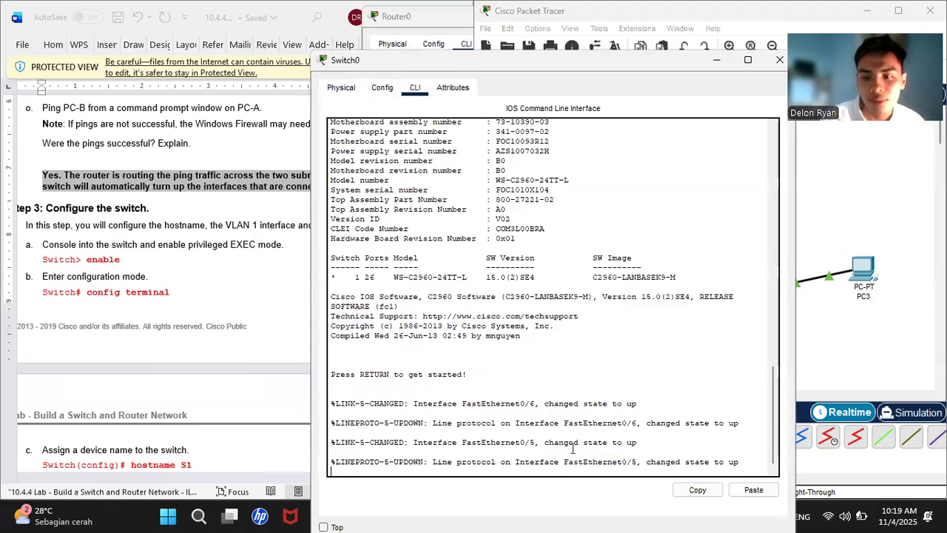
key("Return")
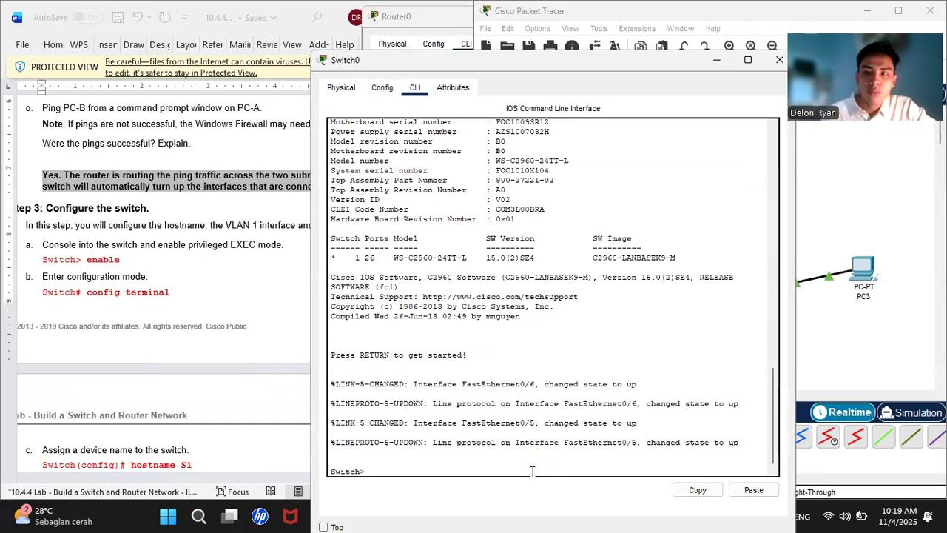
type("e")
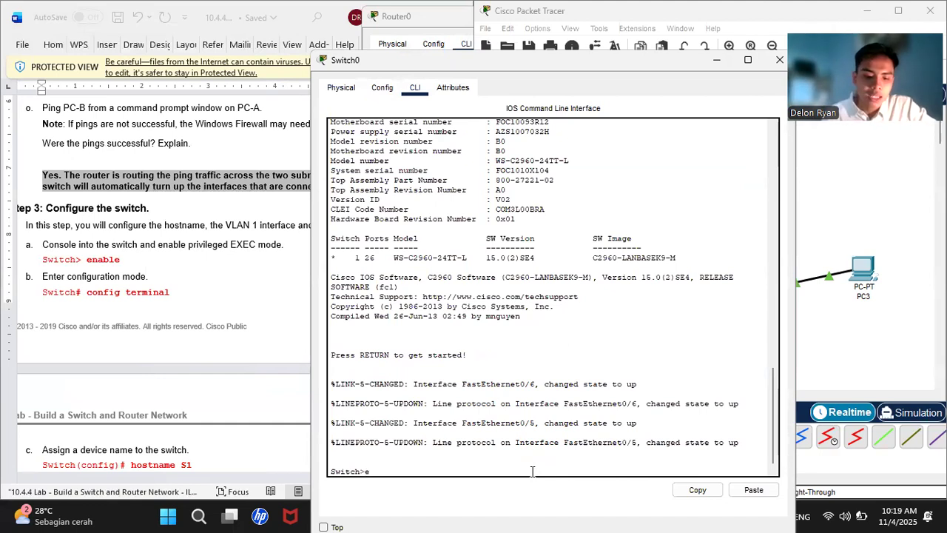
type("na")
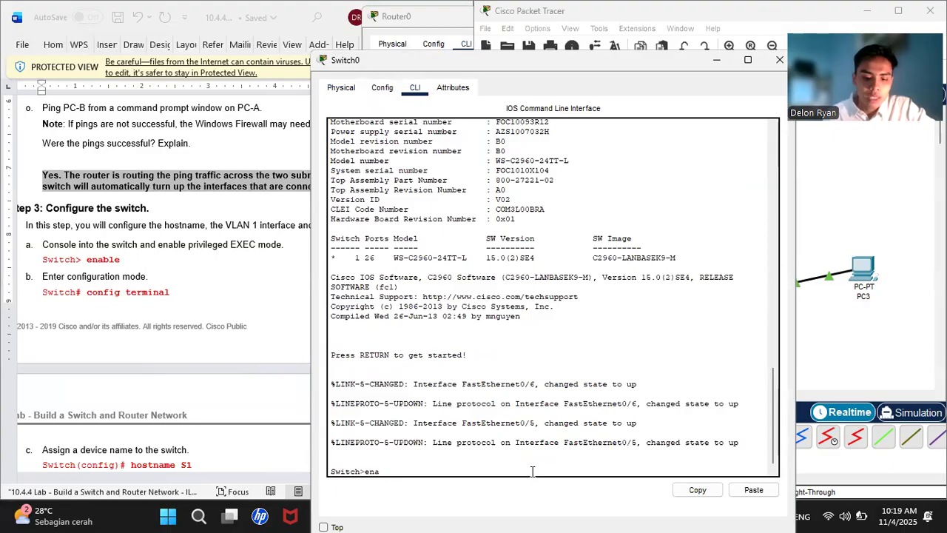
type("ble")
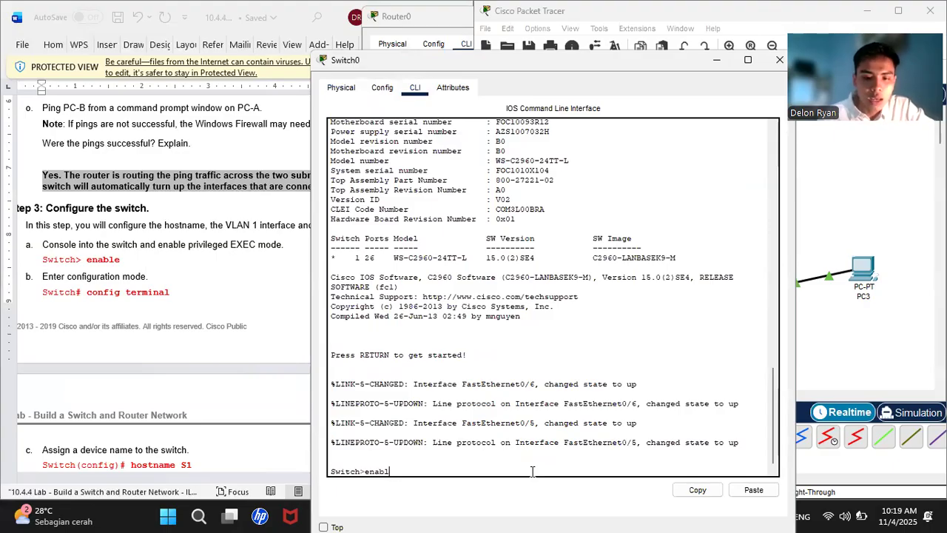
key("Return")
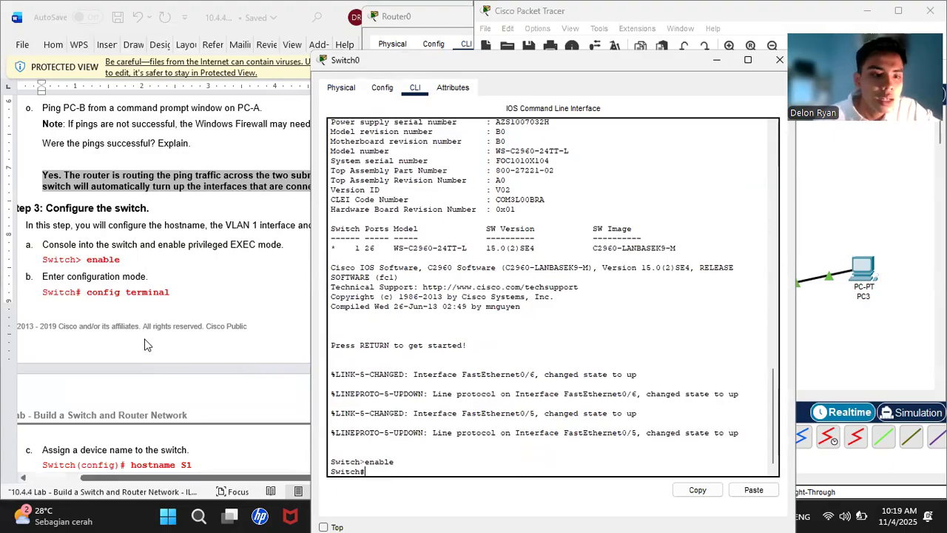
scroll(125, 342, "down", 3)
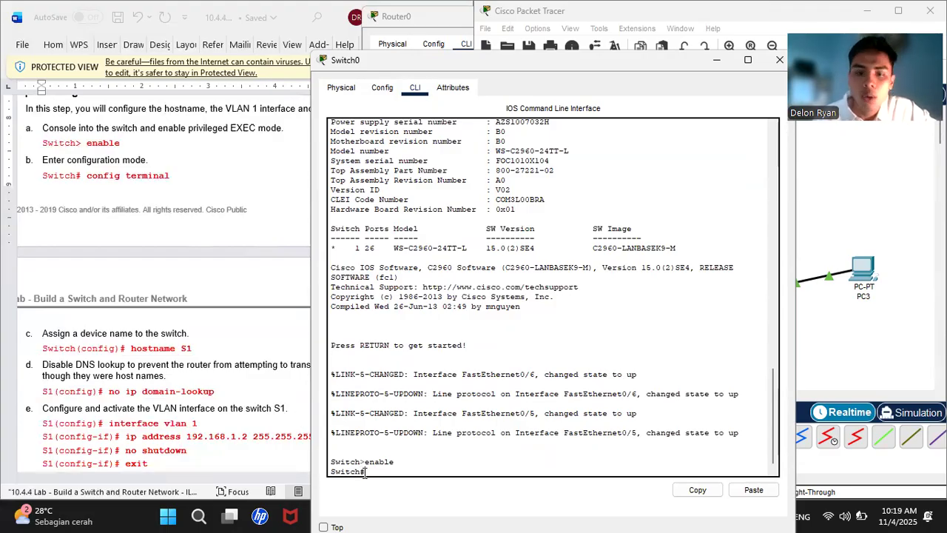
- Enter global configuration with 'conf t' and set the switch hostname to S1
type("conf ")
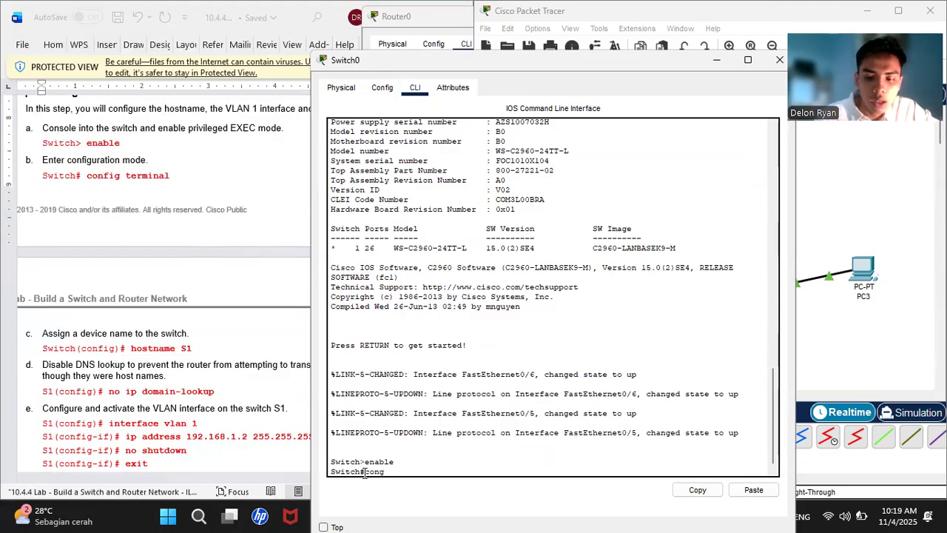
type("t")
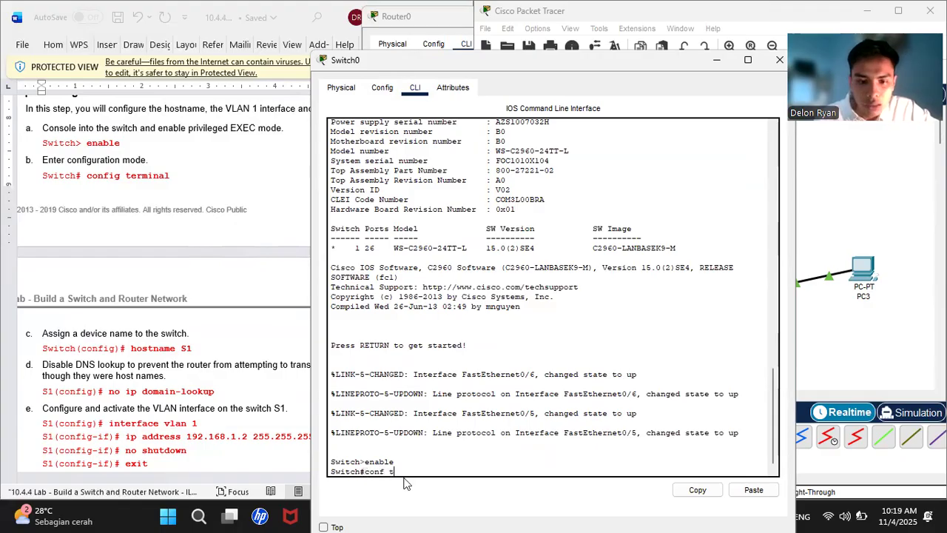
key("Return")
scroll(210, 324, "down", 1)
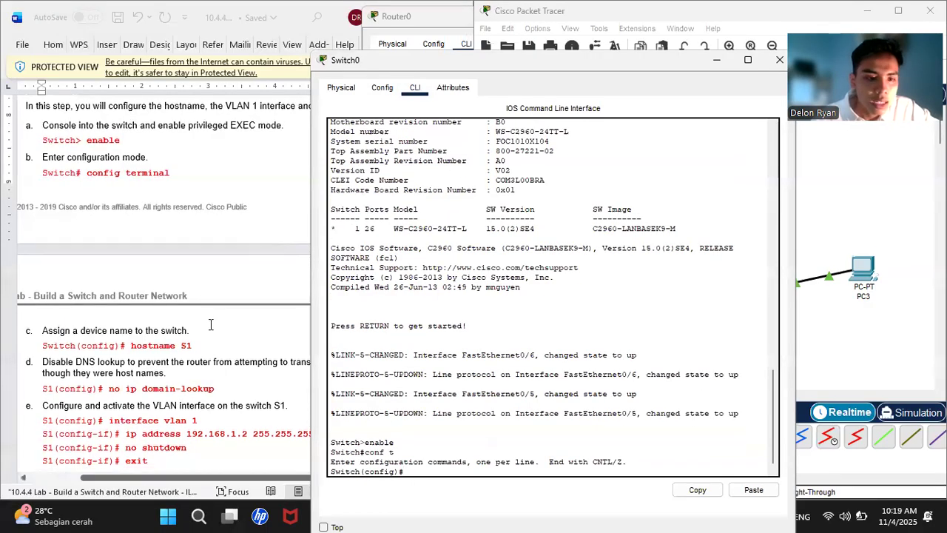
scroll(211, 324, "down", 1)
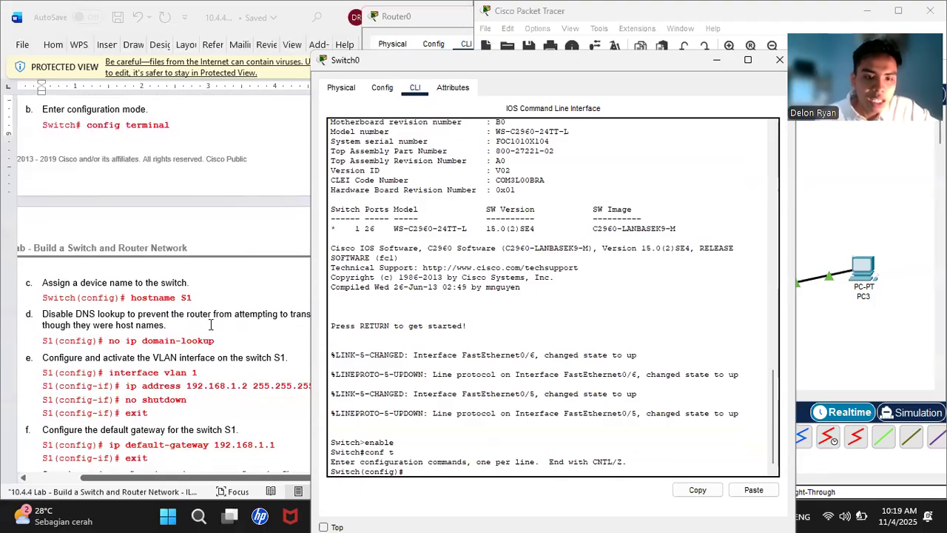
type("hostname")
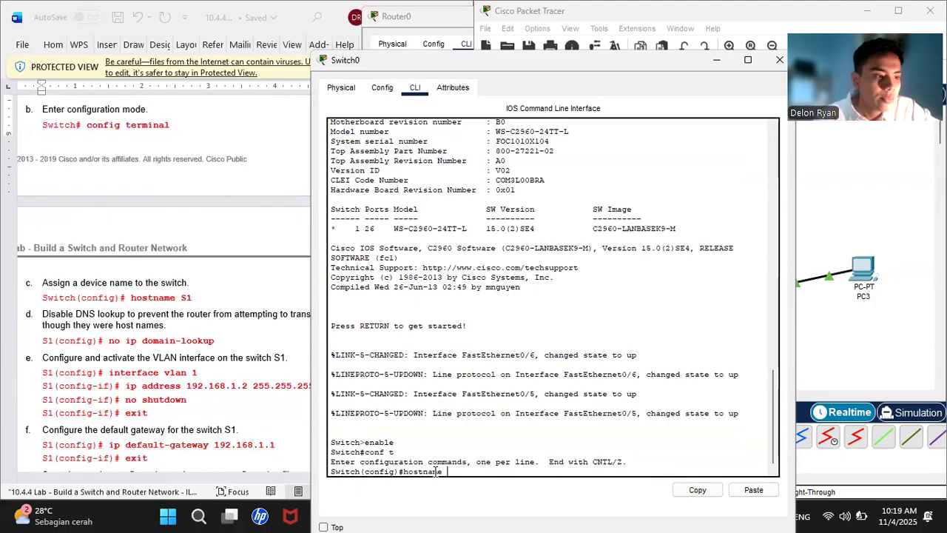
type(" S1")
key("Return")
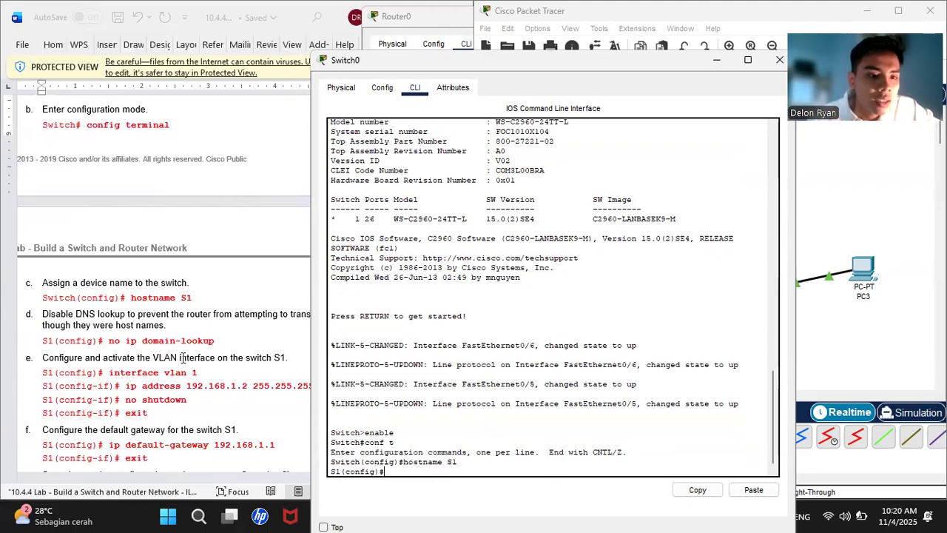
- Disable DNS lookups on S1 with 'no ip domain-lookup'
scroll(182, 358, "down", 3)
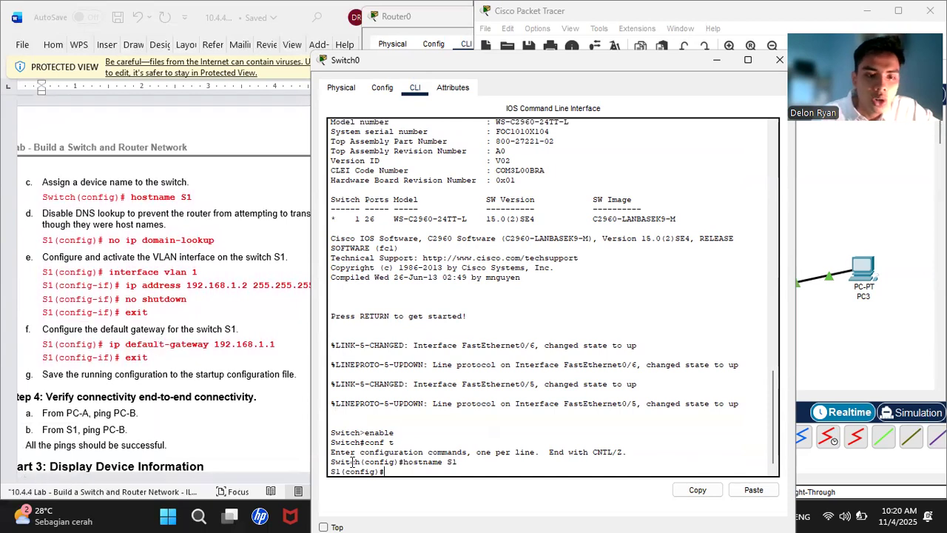
type("no")
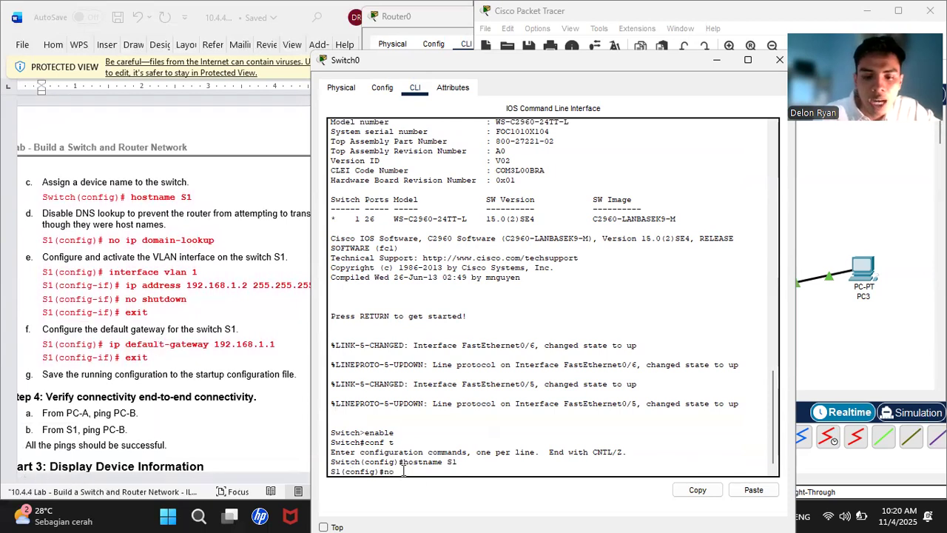
type(" ip")
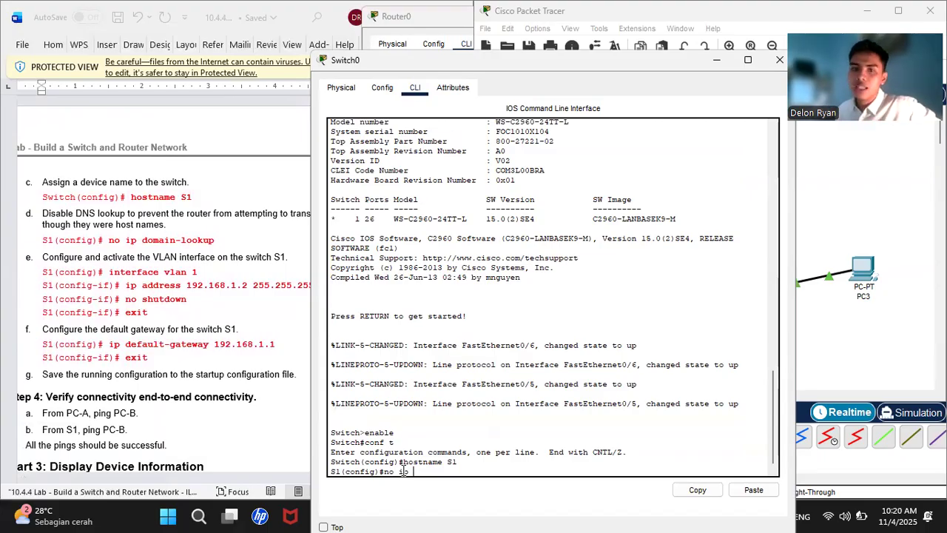
type(" do")
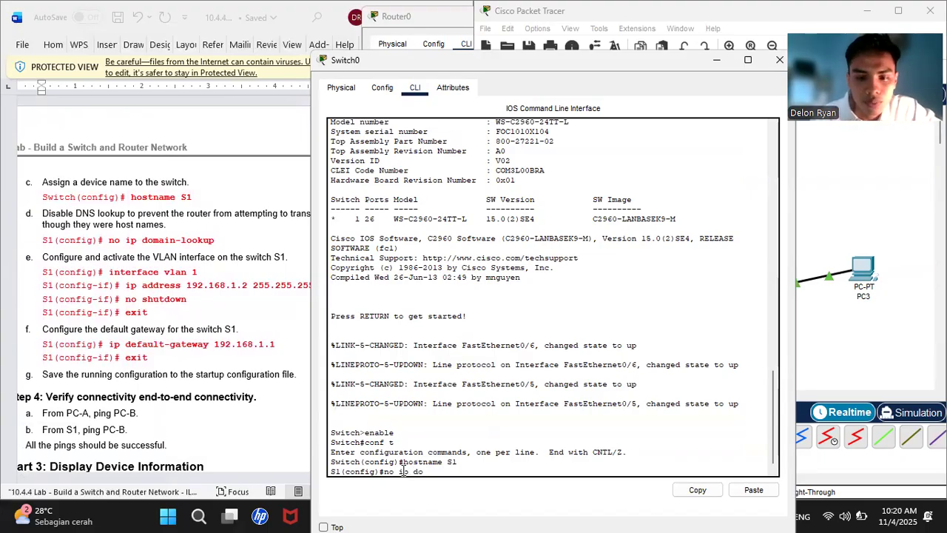
type("main-lookup")
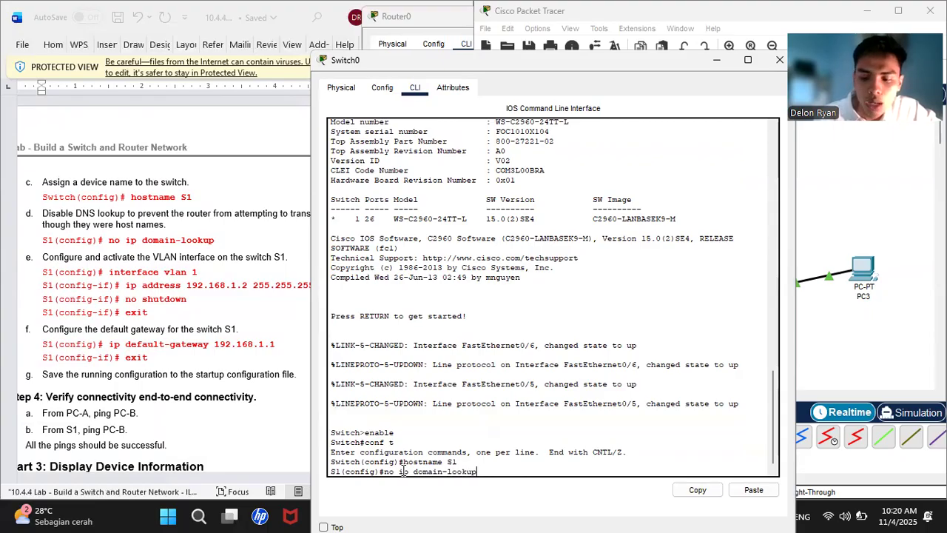
key("Return")
scroll(117, 224, "down", 2)
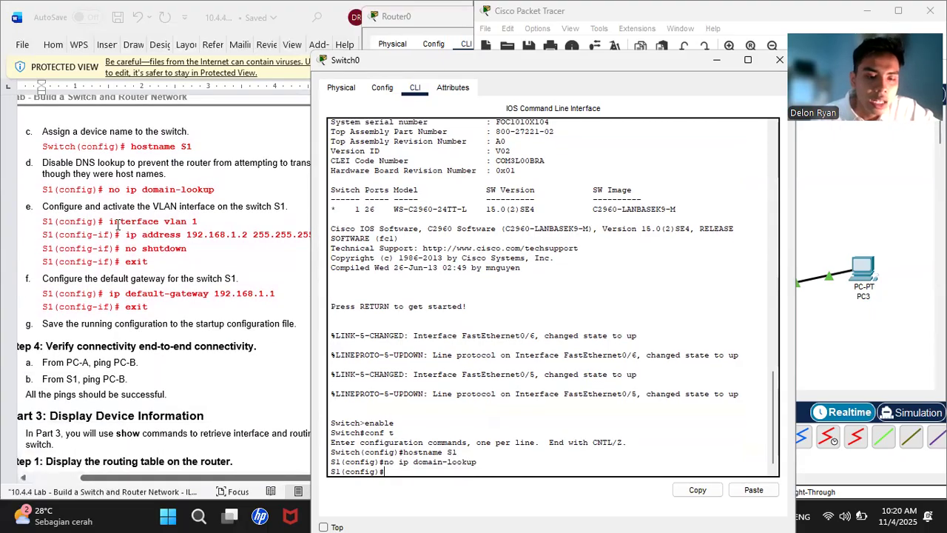
- Enter interface VLAN 1 and assign it IP address 192.168.1.2 255.255.255.0
type("inte")
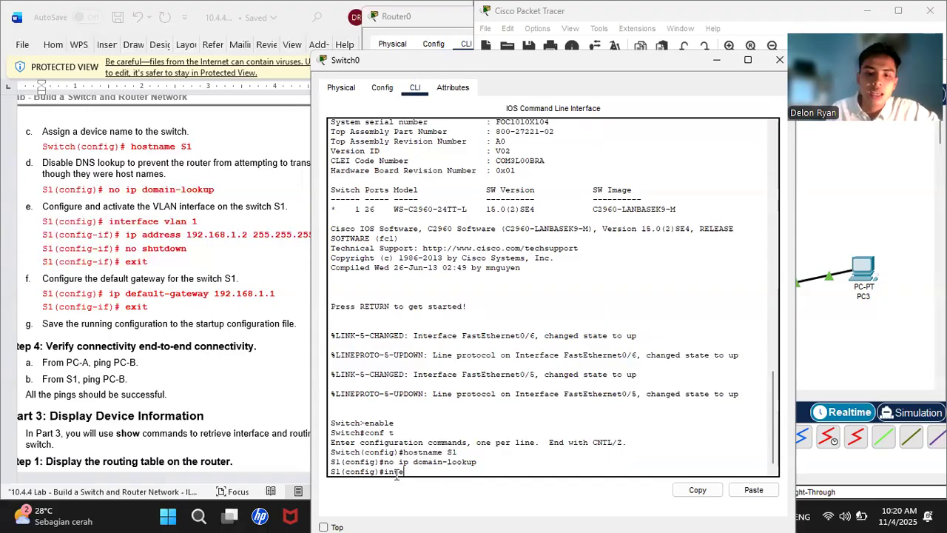
type("rf")
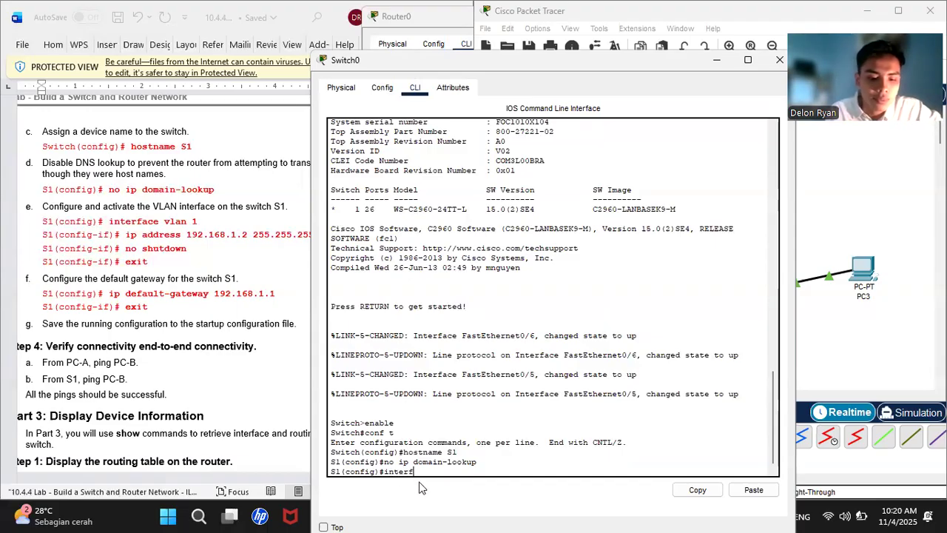
type("ace vla")
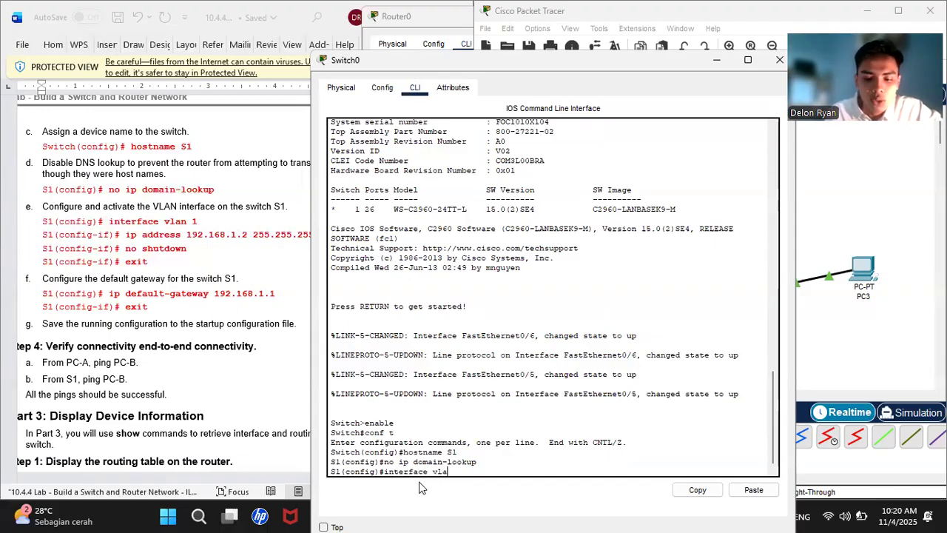
type("n 1")
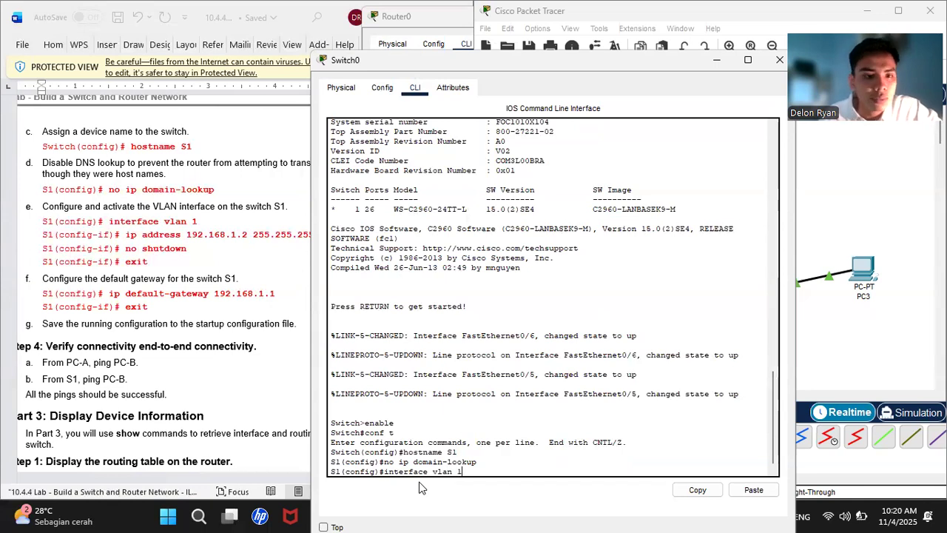
key("Return")
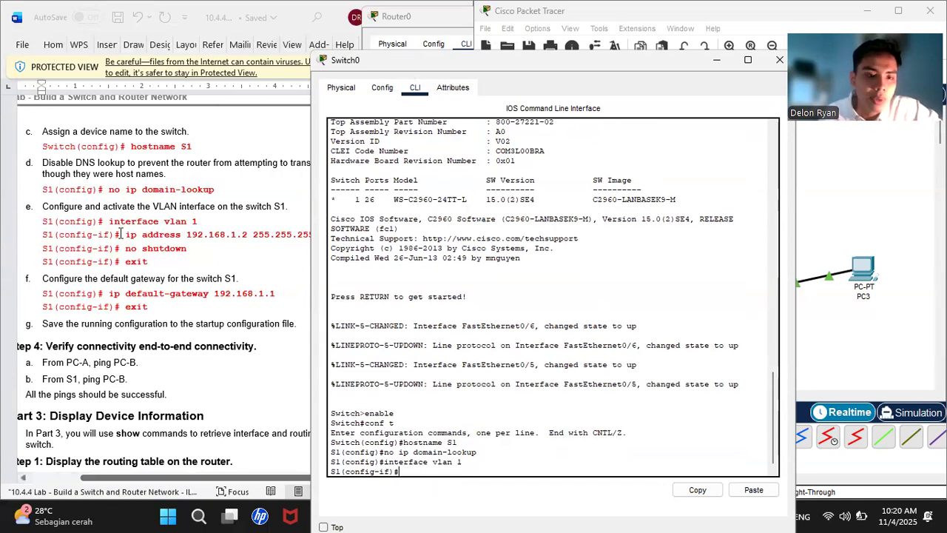
left_click_drag(125, 234, 325, 241)
right_click(326, 242)
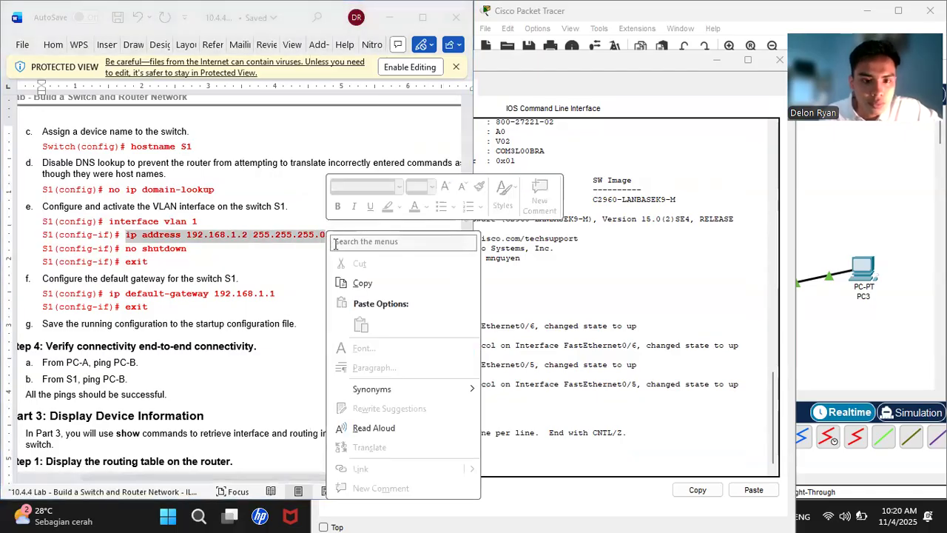
left_click(370, 286)
left_click(554, 438)
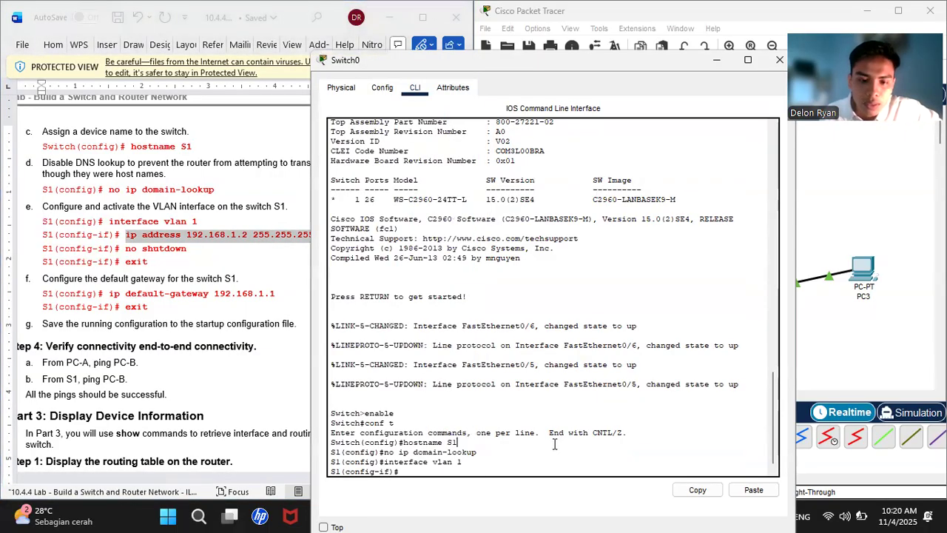
right_click(424, 471)
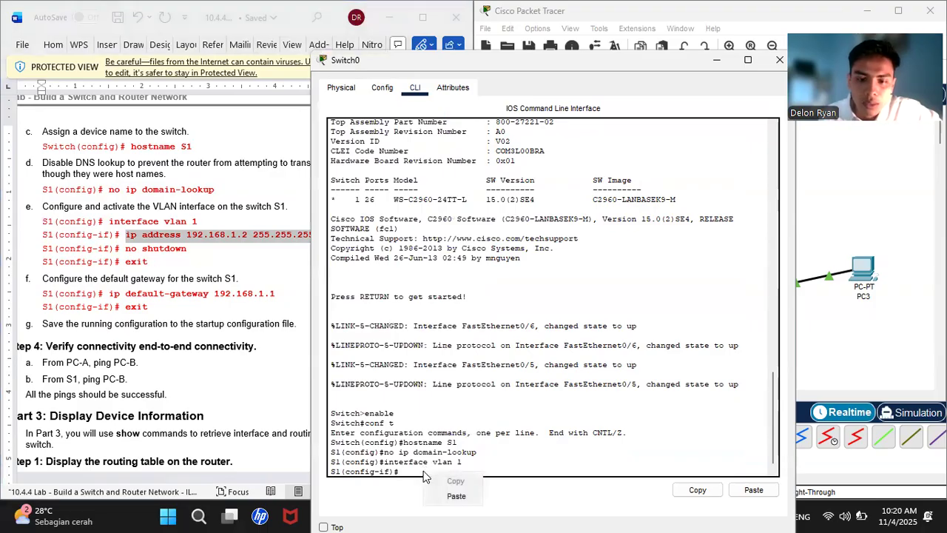
left_click(456, 497)
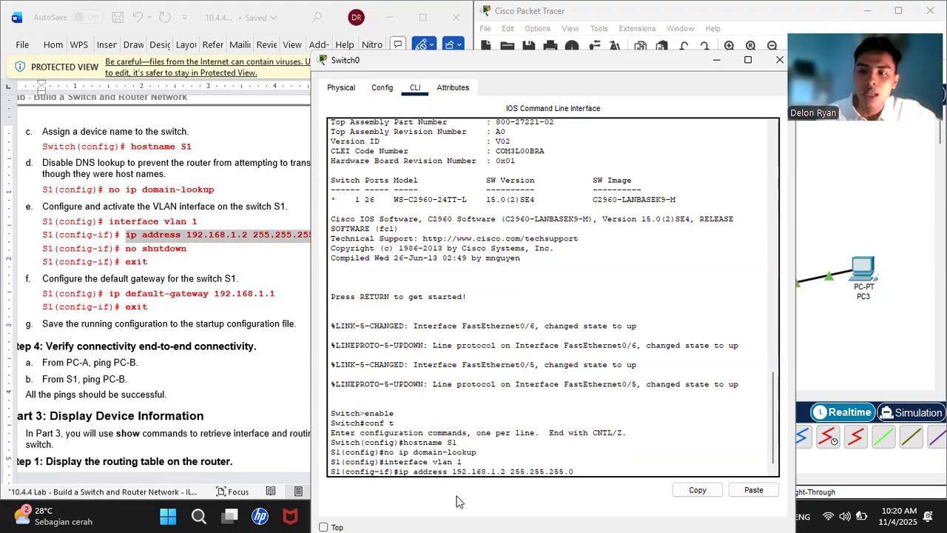
key("Return")
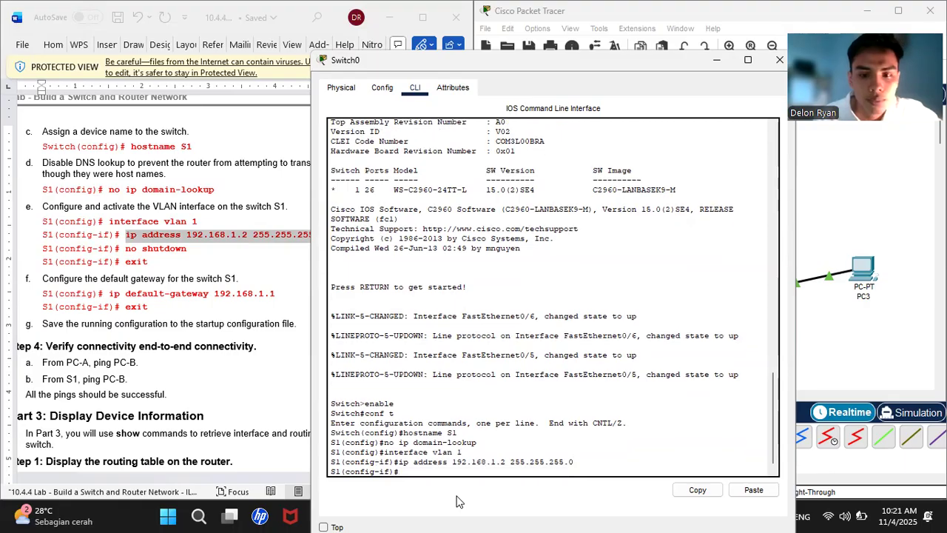
- Bring the VLAN 1 interface up with no shutdown and exit to global configuration
type("nos hutdown")
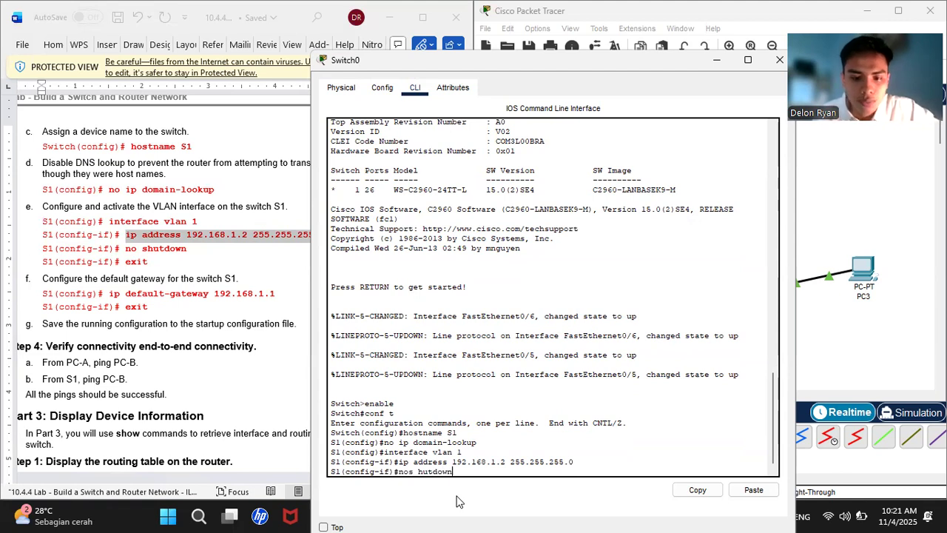
key("BackSpace")
key("BackSpace")
key("BackSpace")
key("BackSpace")
key("BackSpace")
key("BackSpace")
key("BackSpace")
key("BackSpace")
key("BackSpace")
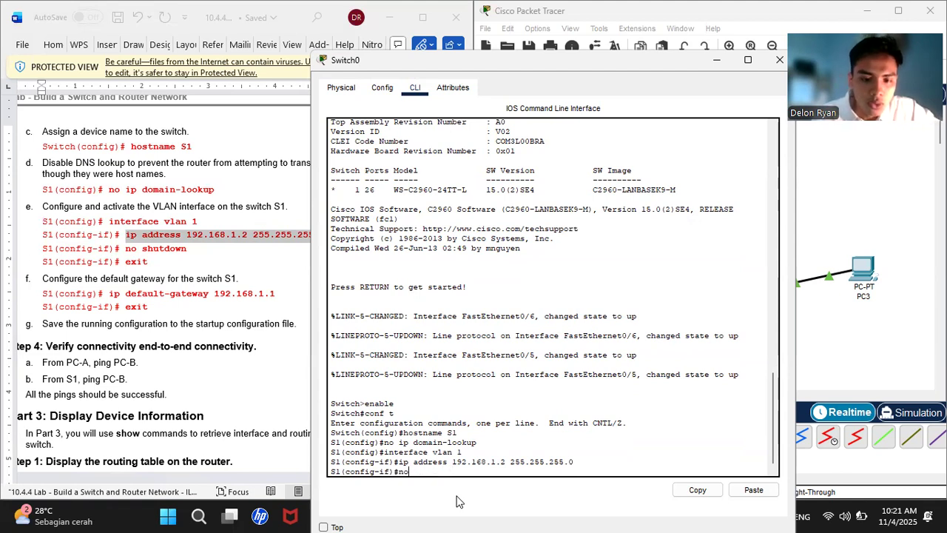
type("shutd")
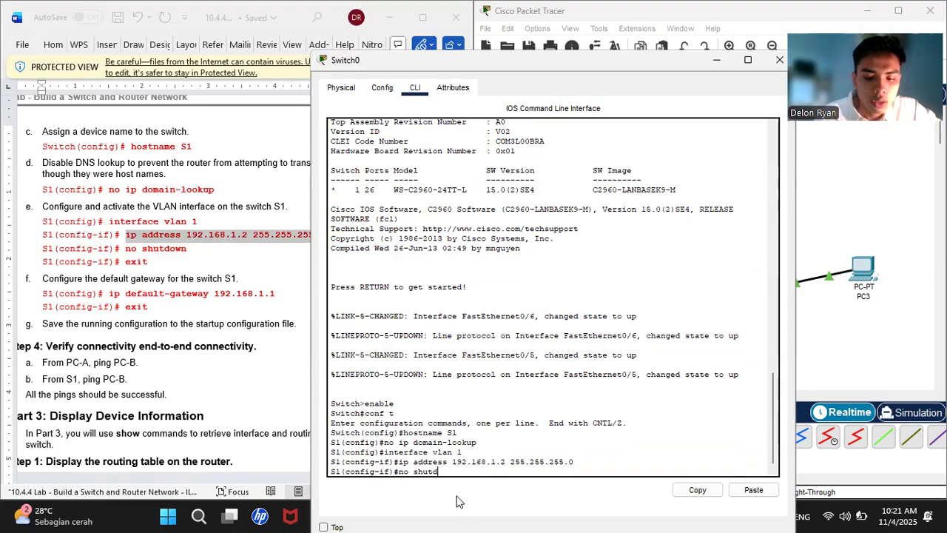
type("own")
key("Return")
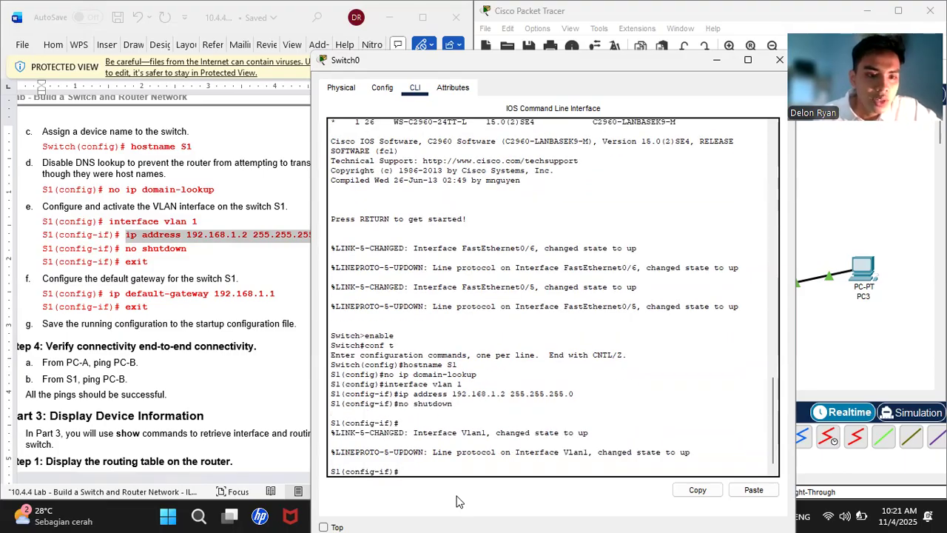
type("exi")
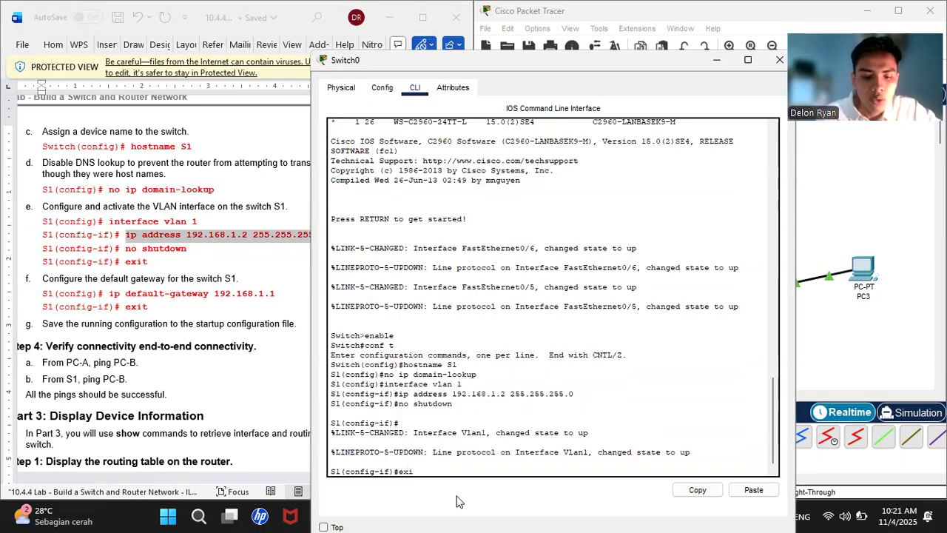
type("t")
key("Return")
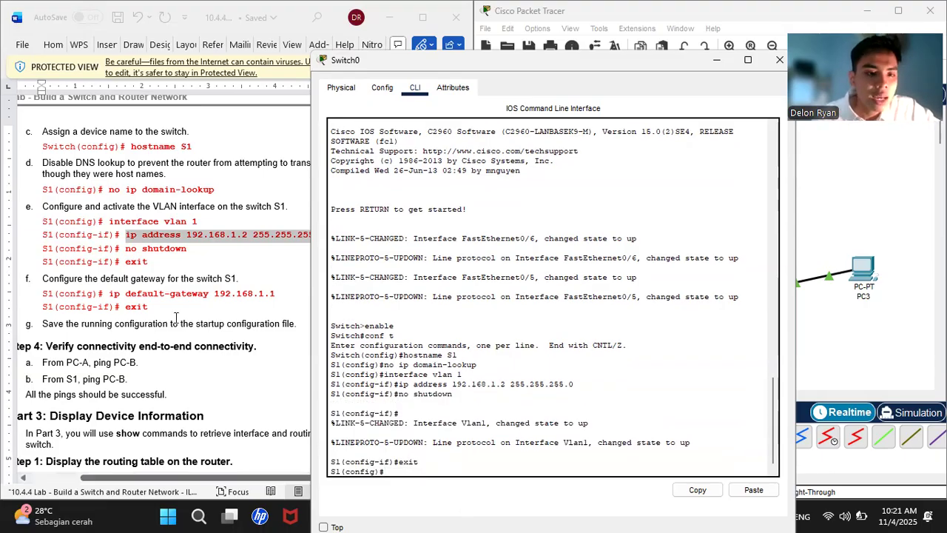
- Copy 'ip default-gateway 192.168.1.1' from the lab sheet and paste it at the S1(config)# prompt
left_click(108, 295)
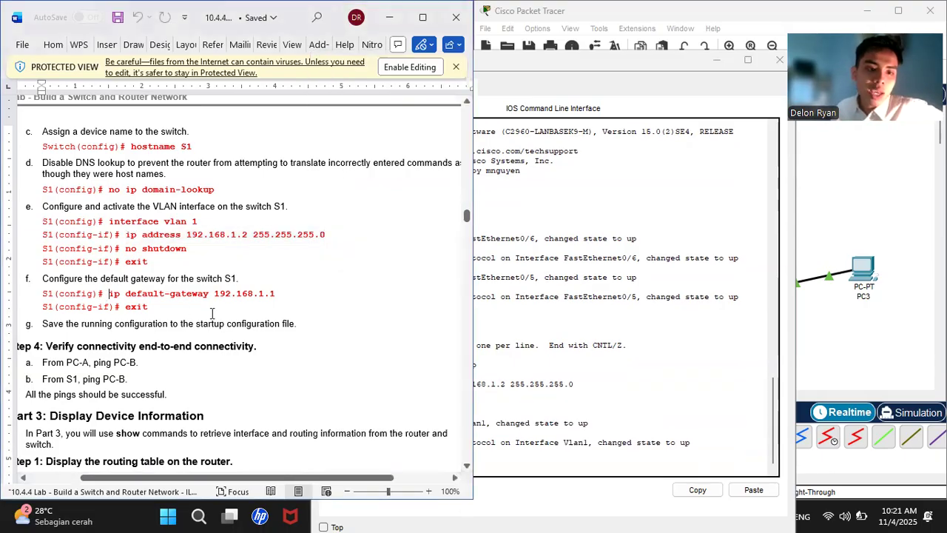
left_click_drag(109, 294, 276, 295)
right_click(278, 295)
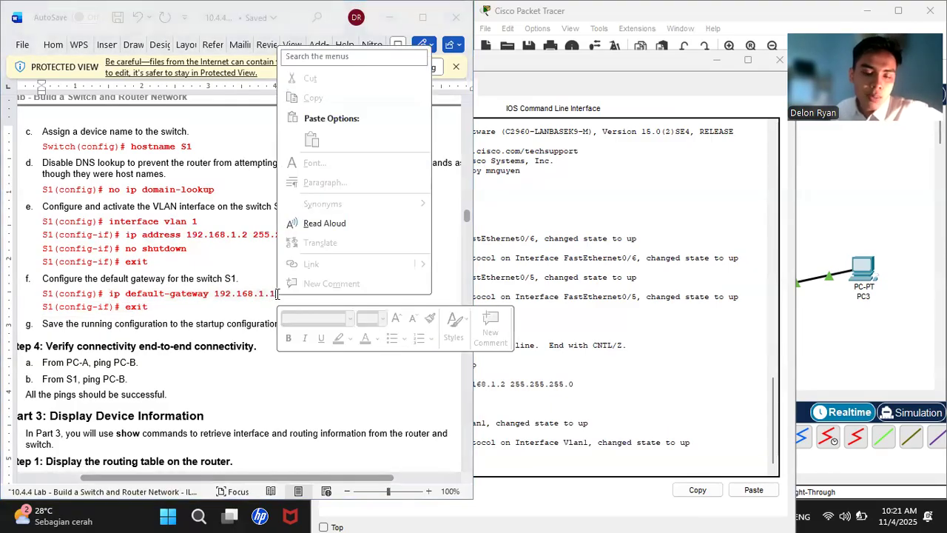
left_click(104, 296)
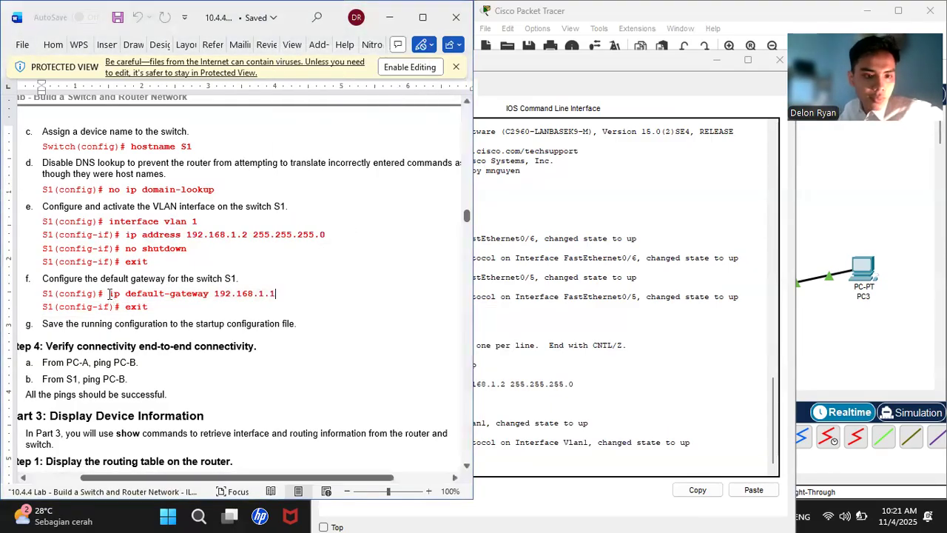
left_click_drag(109, 293, 273, 296)
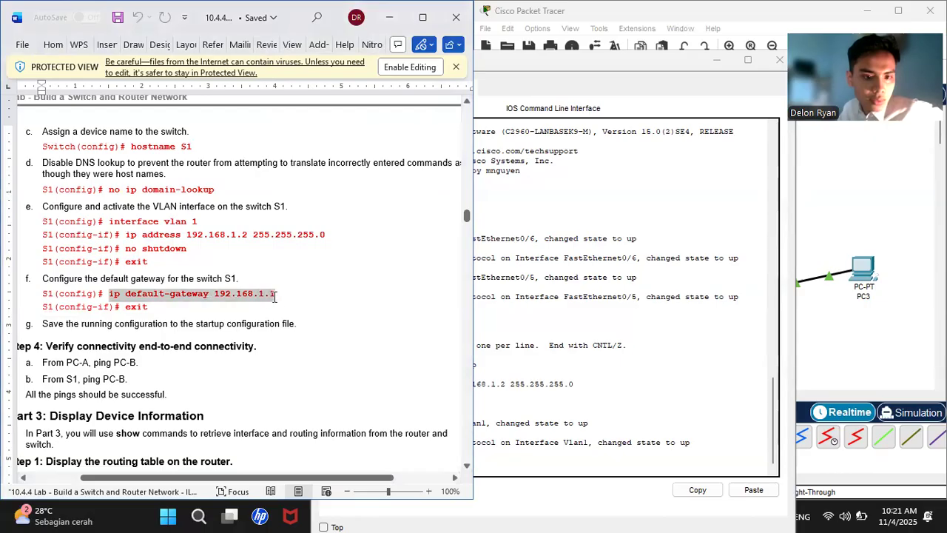
right_click(273, 296)
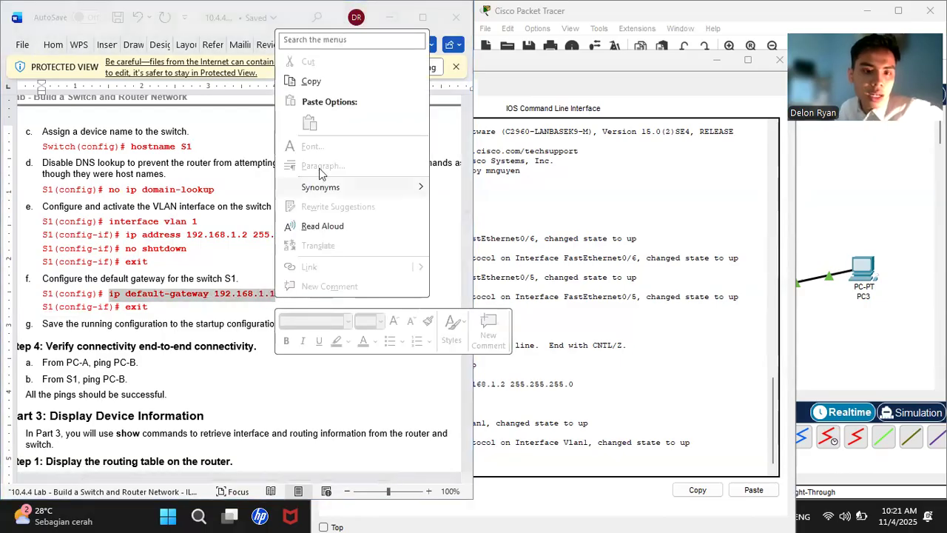
left_click(312, 82)
left_click(493, 462)
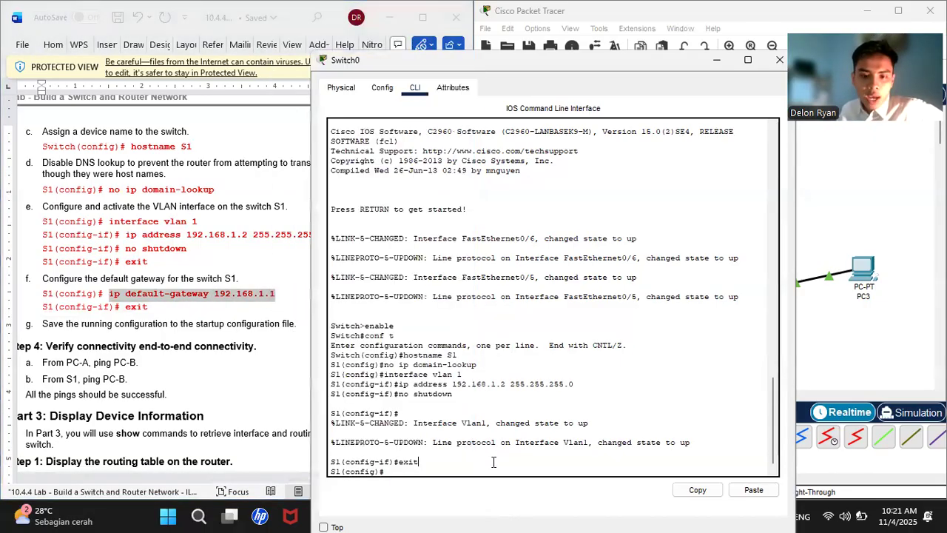
right_click(408, 475)
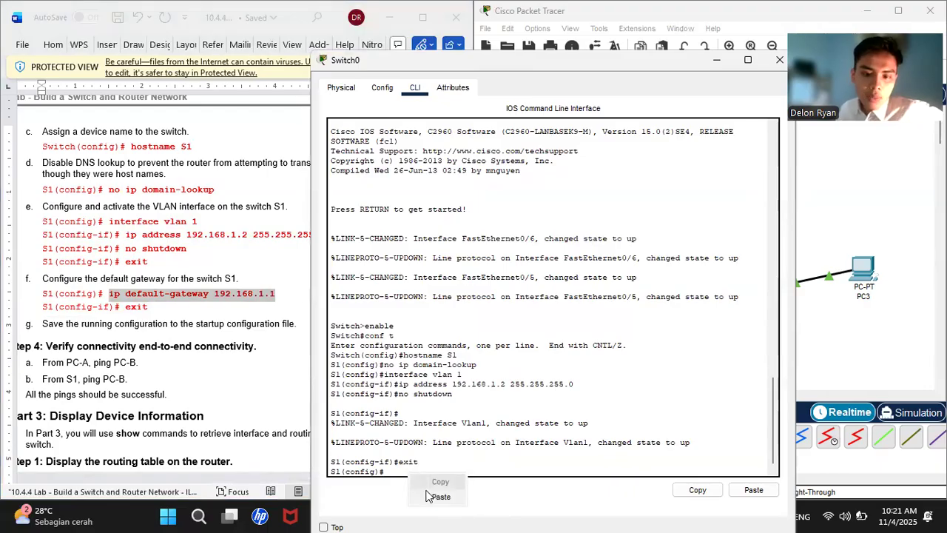
left_click(427, 496)
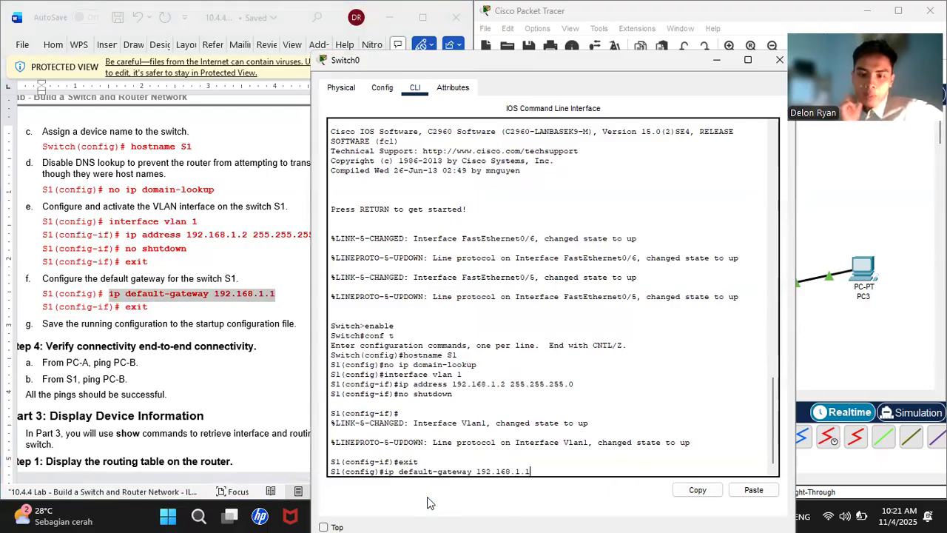
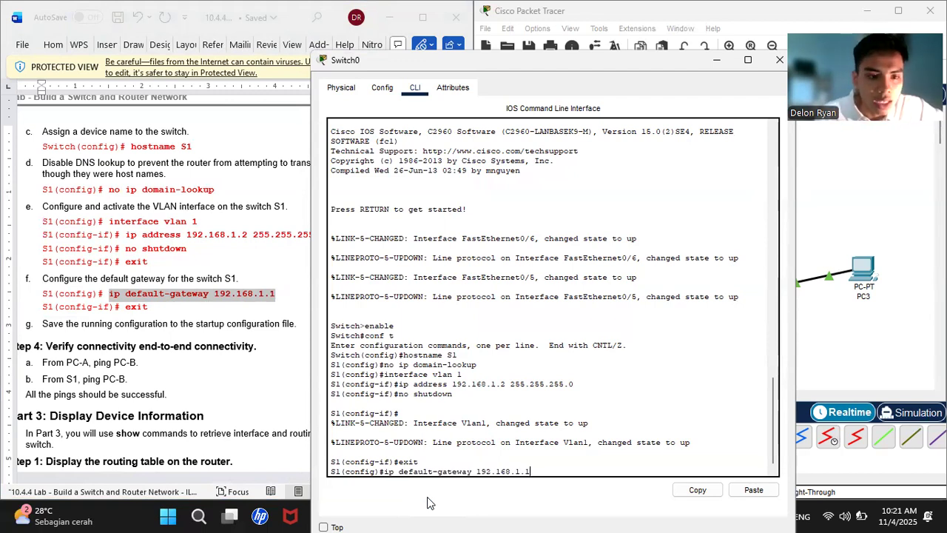
- Apply default gateway 192.168.1.1 on S1 and exit configuration mode
key("Return")
type("exit")
key("Return")
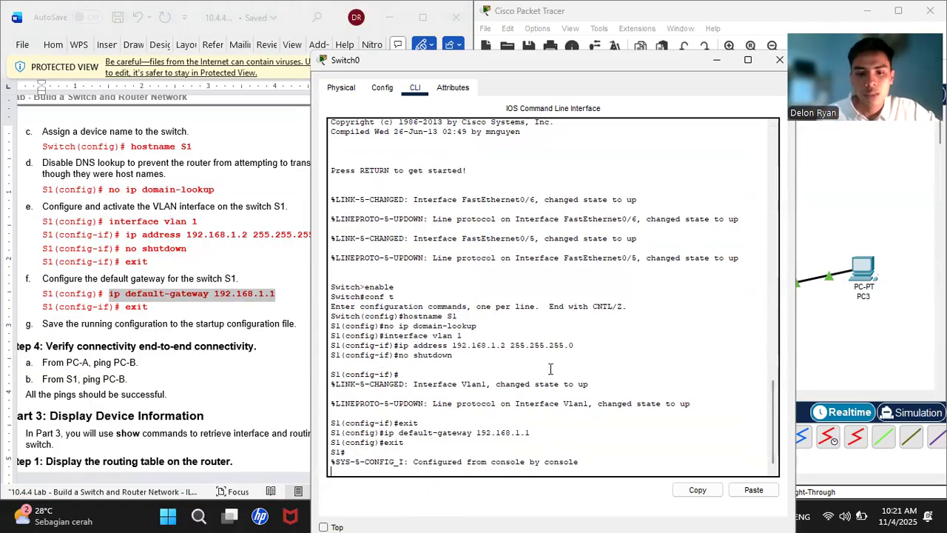
- Bring the topology forward and open PC2's device window
left_click(817, 352)
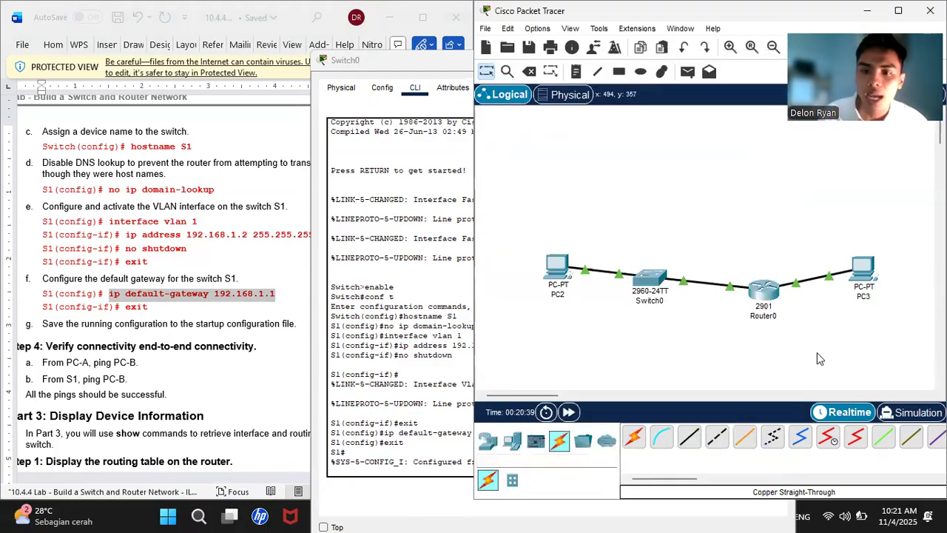
scroll(166, 252, "up", 3)
scroll(165, 252, "up", 15)
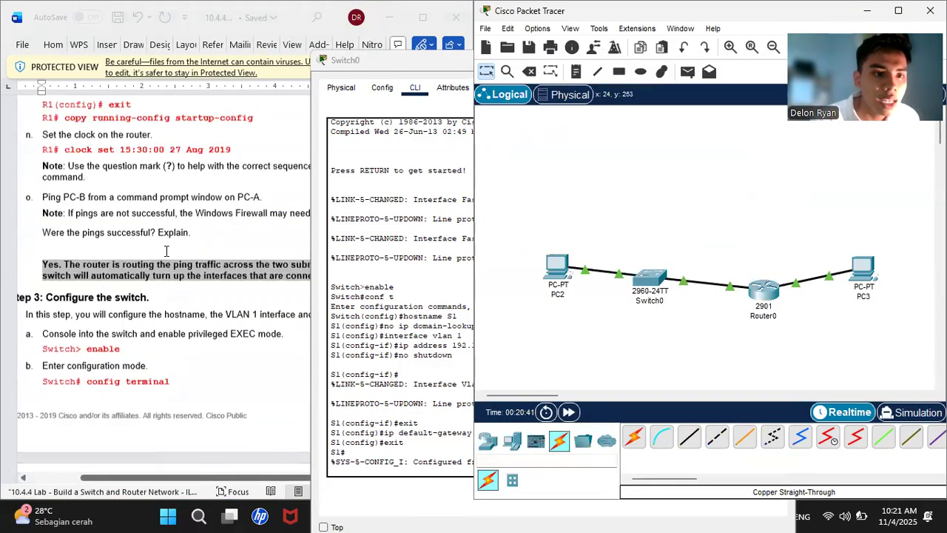
scroll(166, 251, "up", 20)
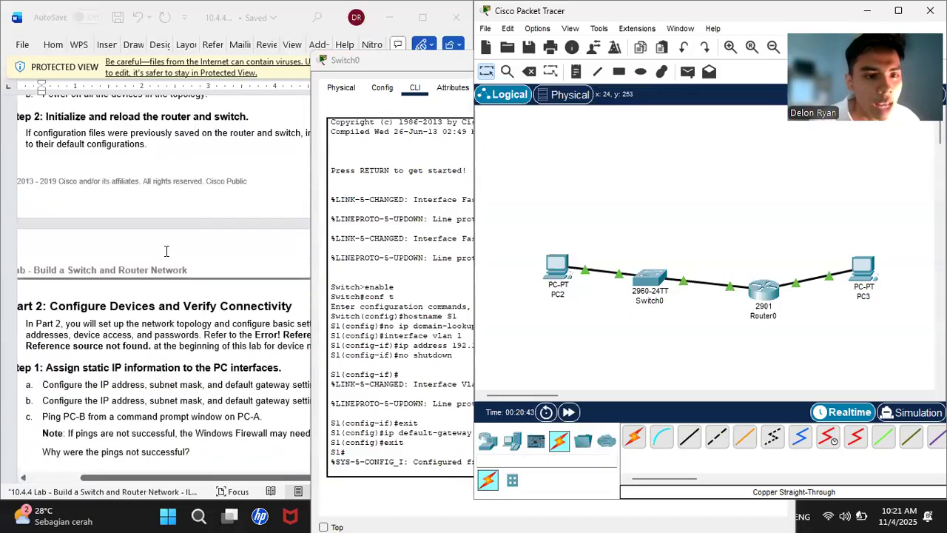
scroll(165, 252, "up", 10)
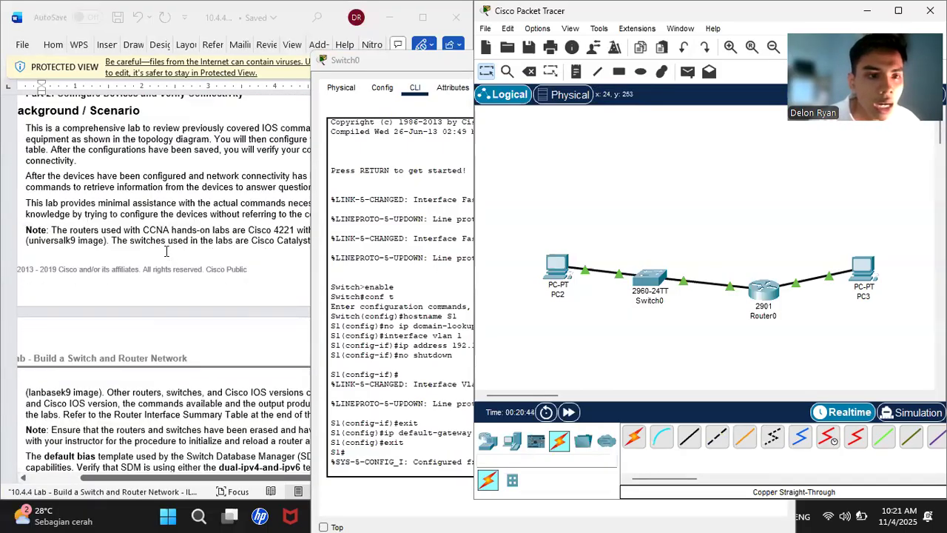
scroll(164, 252, "right", 3)
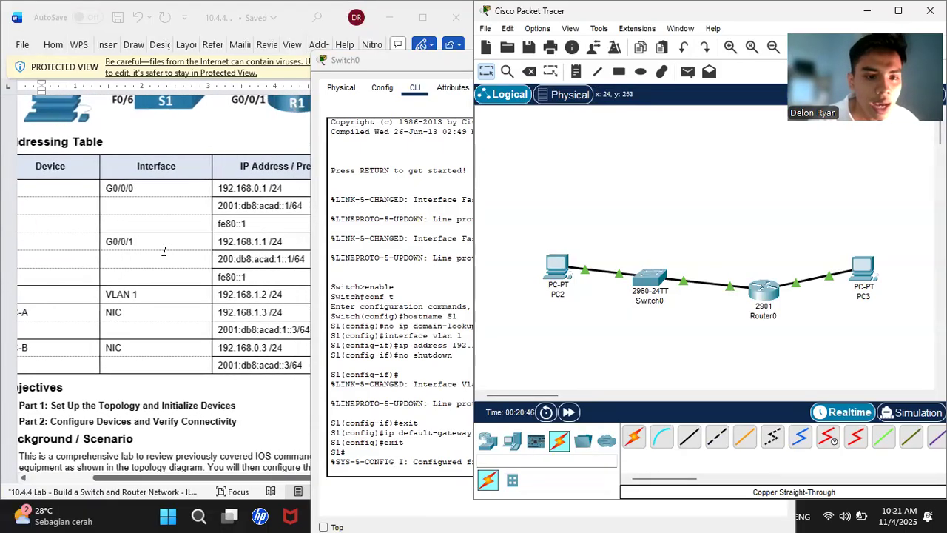
left_click(560, 268)
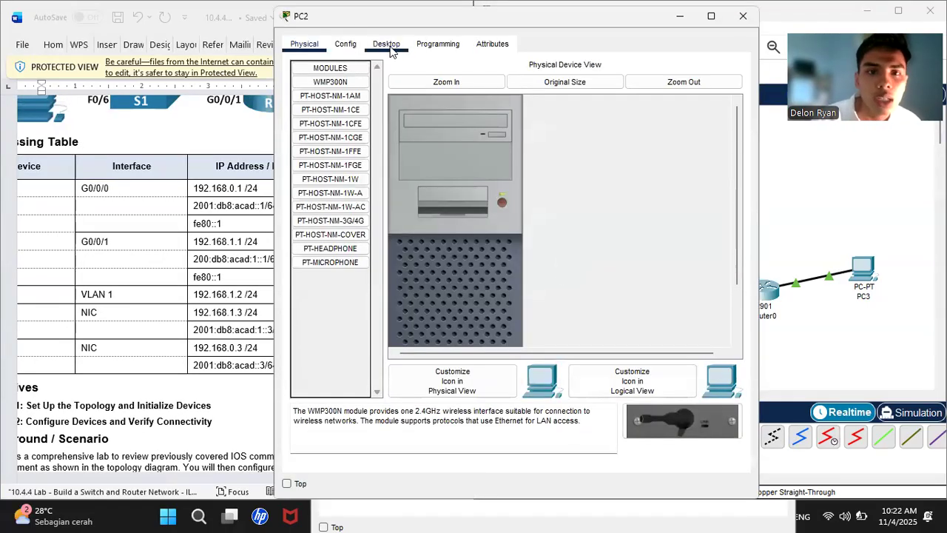
- Show PC2's FastEthernet0 settings on the Config tab and select the IPv4 address field
left_click(388, 46)
left_click(353, 41)
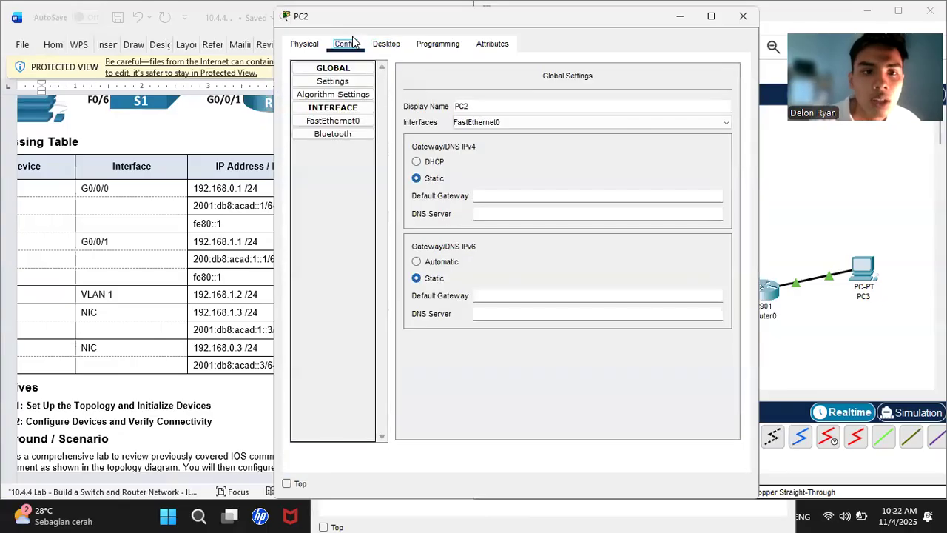
left_click(337, 121)
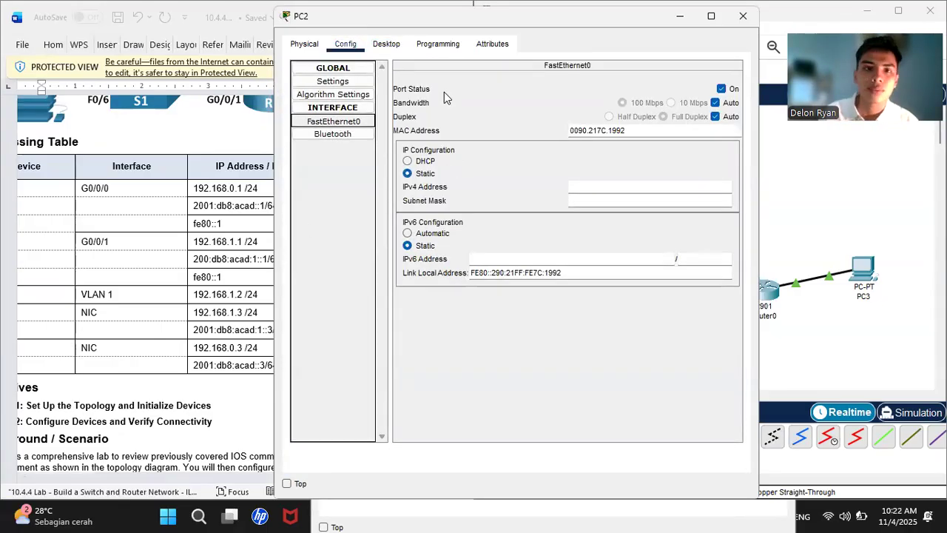
scroll(252, 243, "down", 2)
scroll(252, 243, "right", 2)
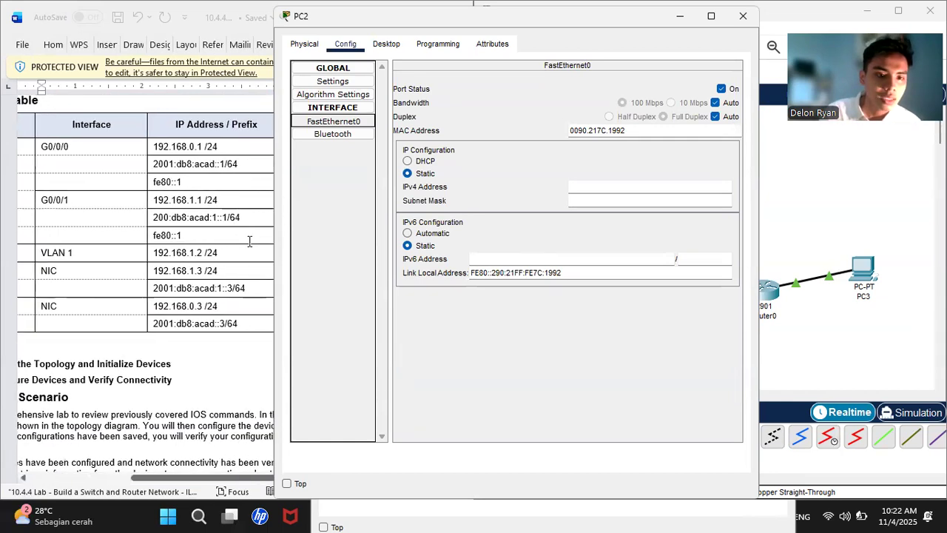
scroll(249, 241, "left", 3)
scroll(249, 239, "right", 3)
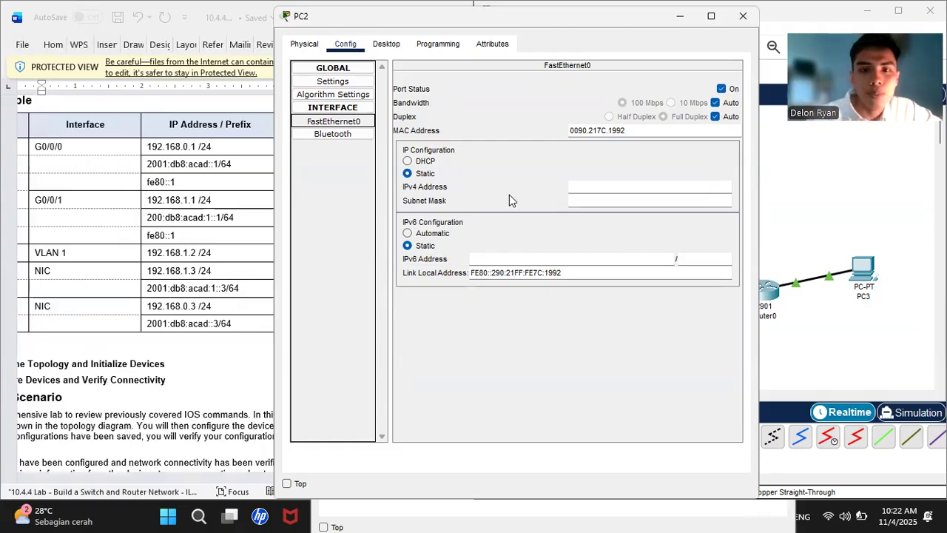
left_click(595, 189)
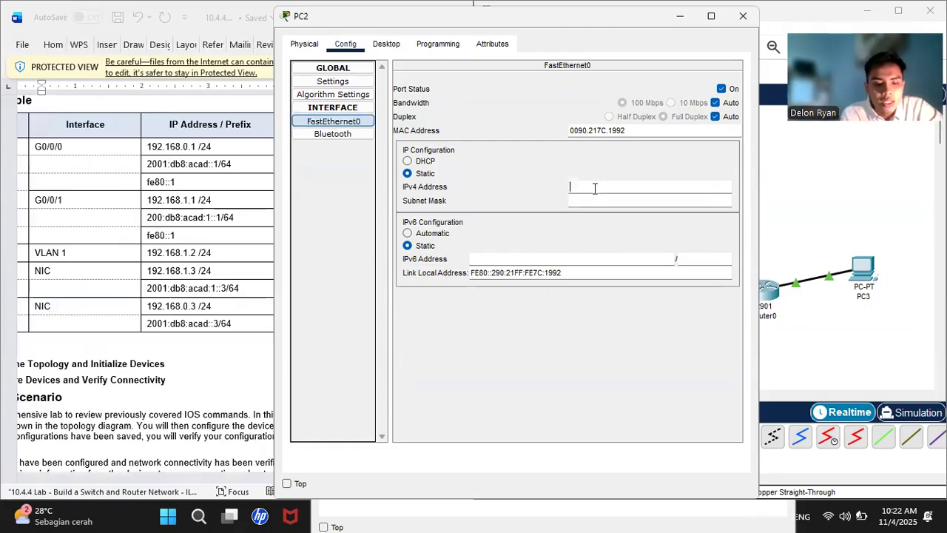
- Give PC2's FastEthernet0 IPv4 address 192.168.1.3 with subnet mask 255.255.255.0
type("192")
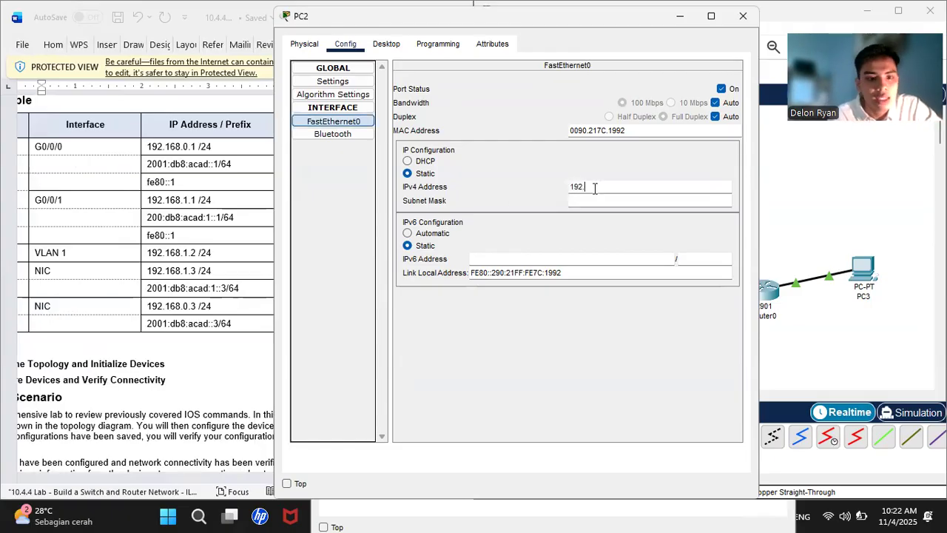
type(".168.1.2")
left_click(592, 201)
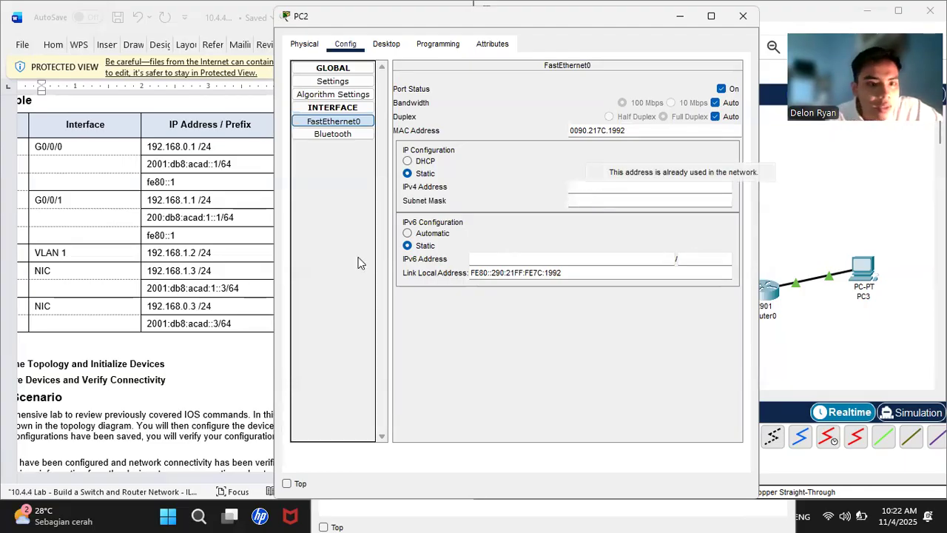
scroll(223, 285, "left", 4)
scroll(224, 285, "right", 4)
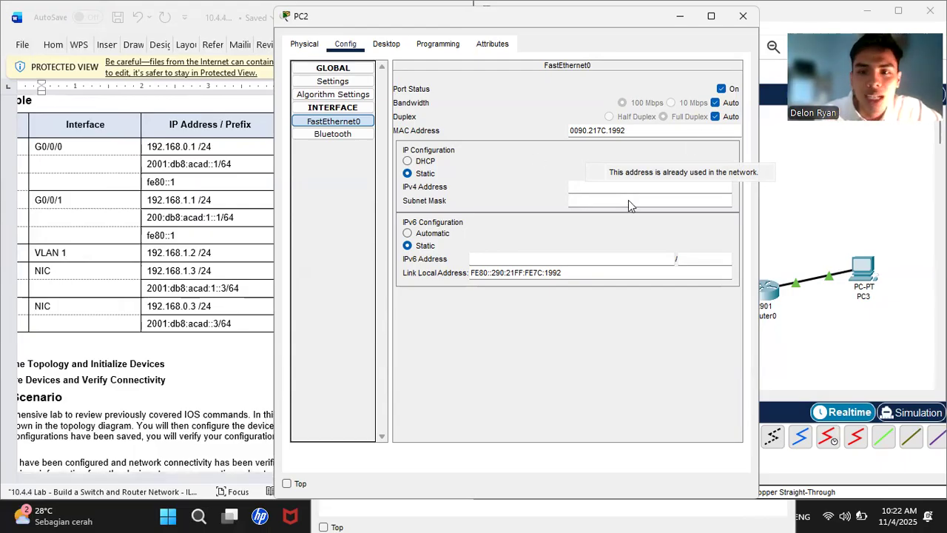
left_click(582, 190)
type("1")
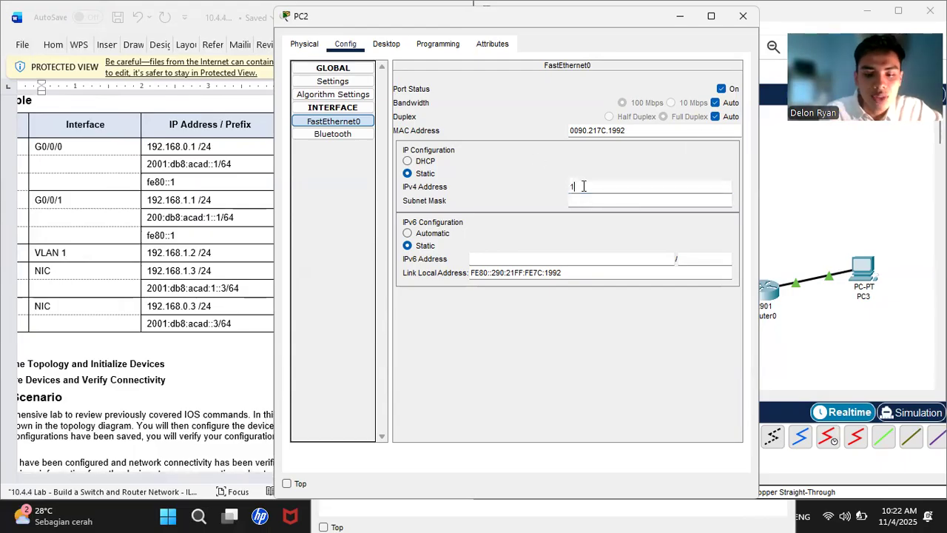
type("92.168.1.3")
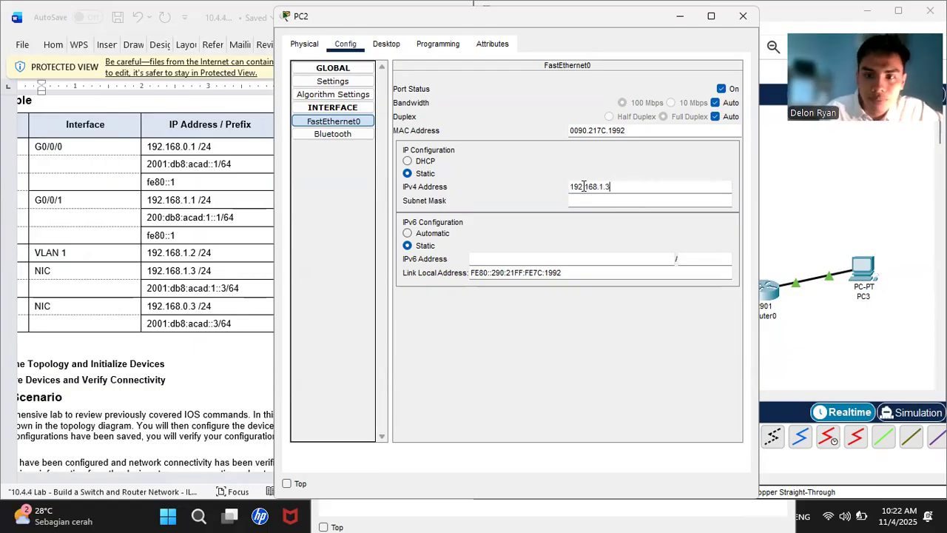
left_click(586, 200)
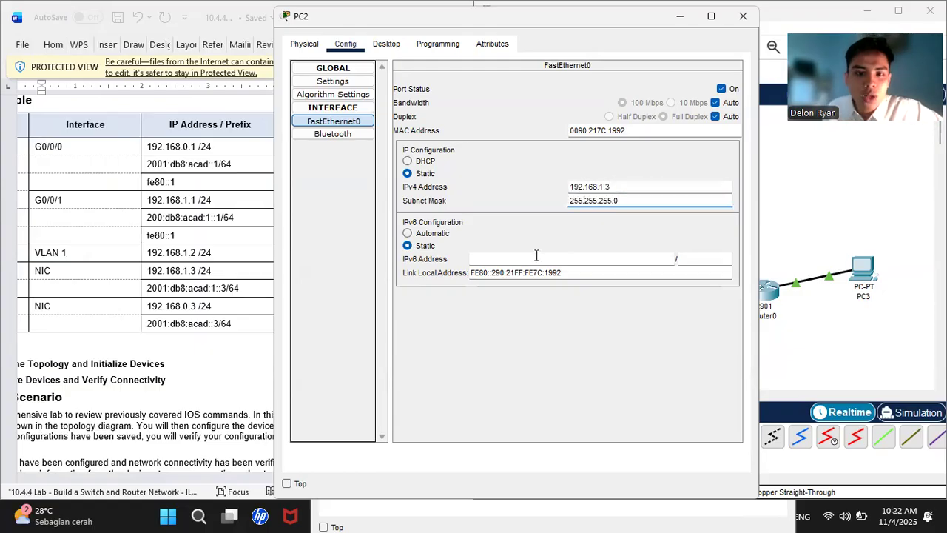
- Copy 2001:db8:acad:1::3 from the lab document into PC2's IPv6 address field
left_click(501, 263)
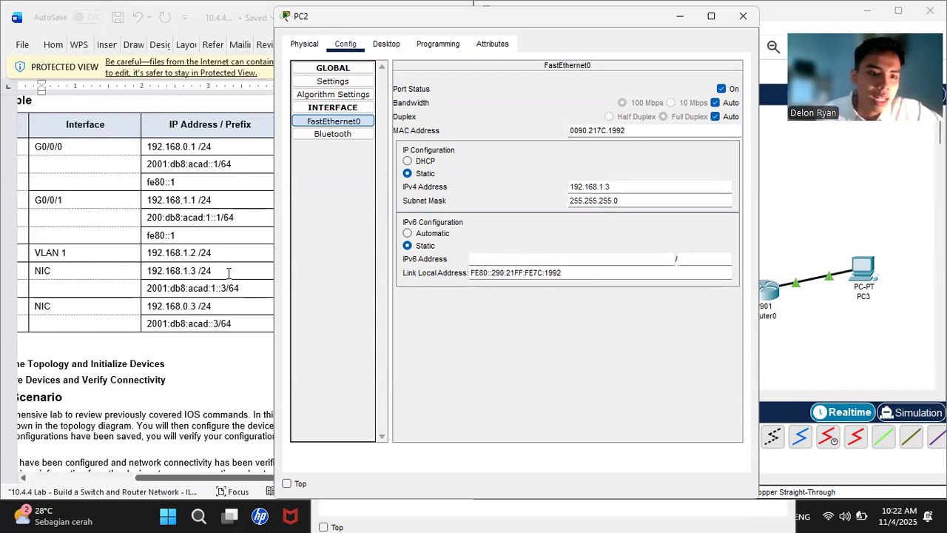
scroll(195, 275, "up", 1)
scroll(195, 274, "down", 1)
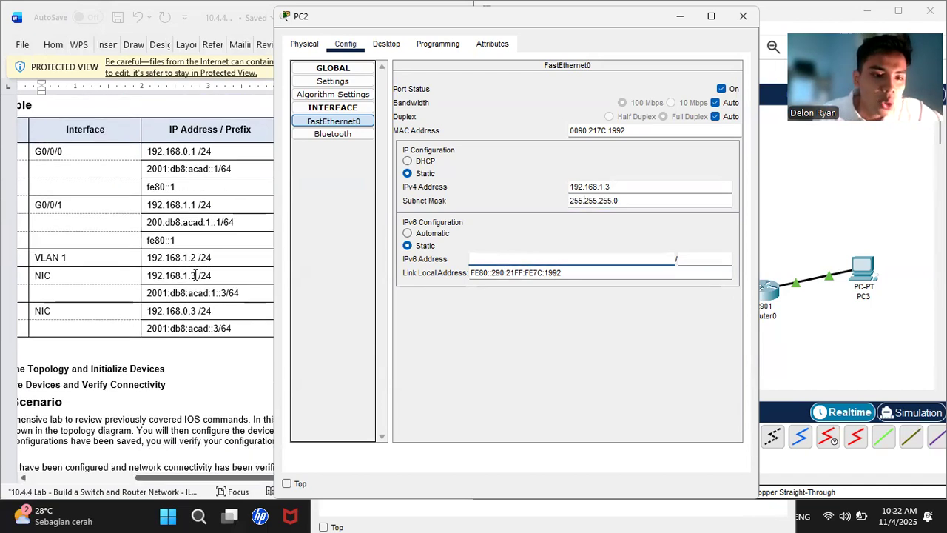
left_click(207, 294)
left_click_drag(207, 294, 225, 300)
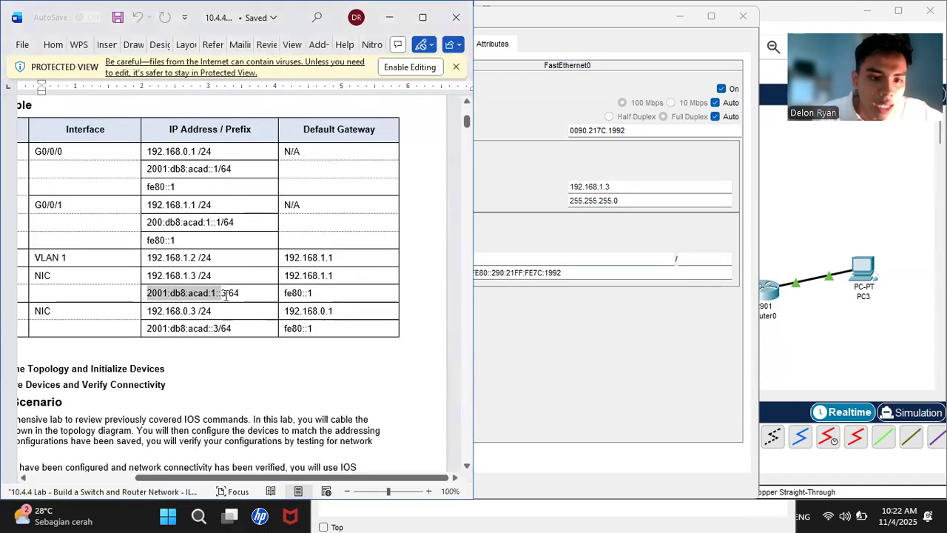
right_click(231, 303)
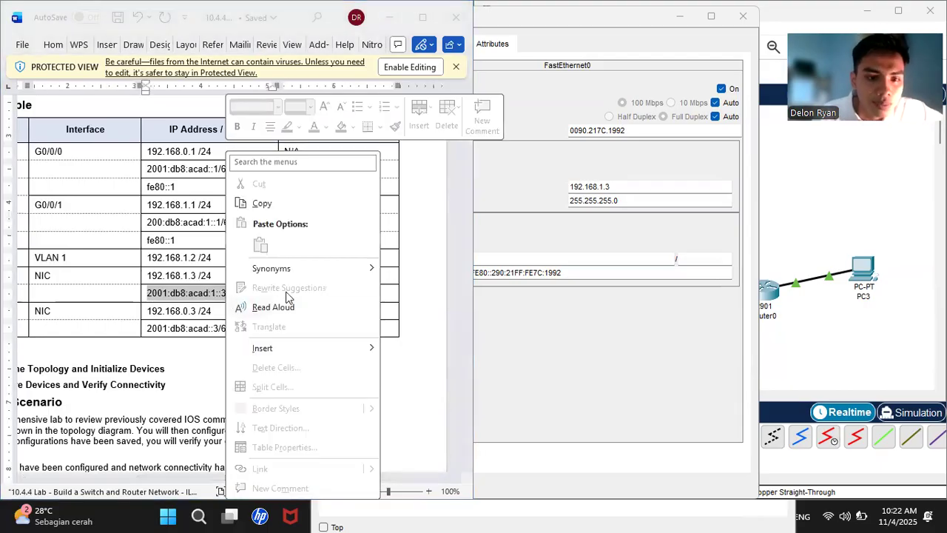
left_click(262, 203)
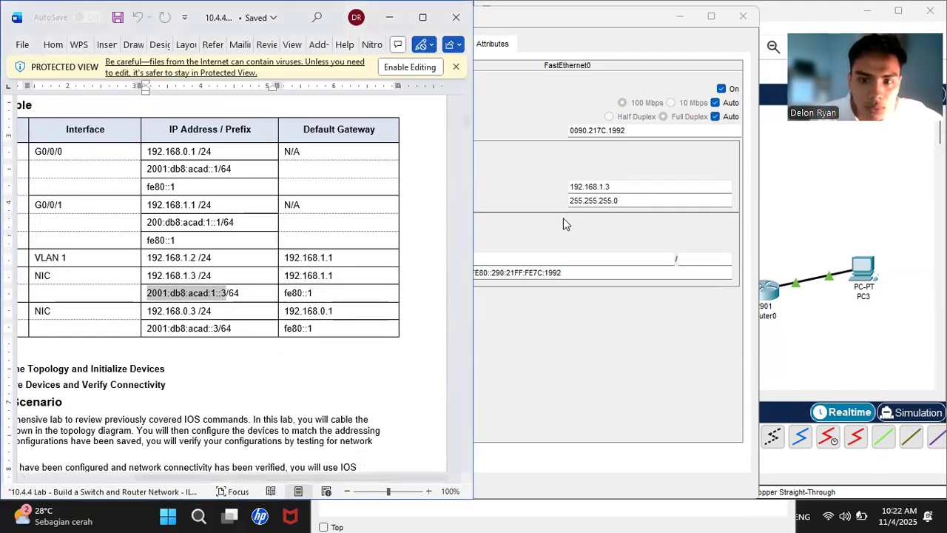
left_click(546, 259)
right_click(546, 260)
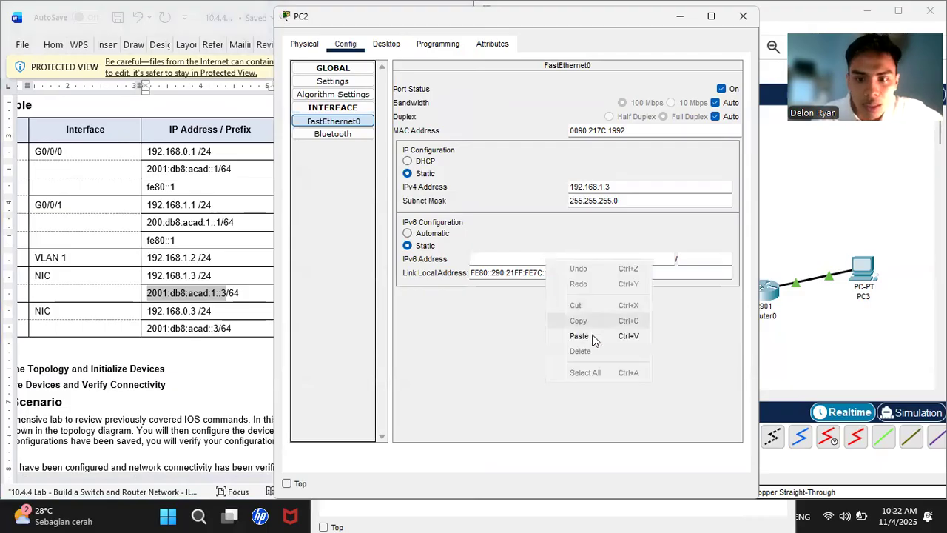
left_click(588, 334)
left_click(688, 259)
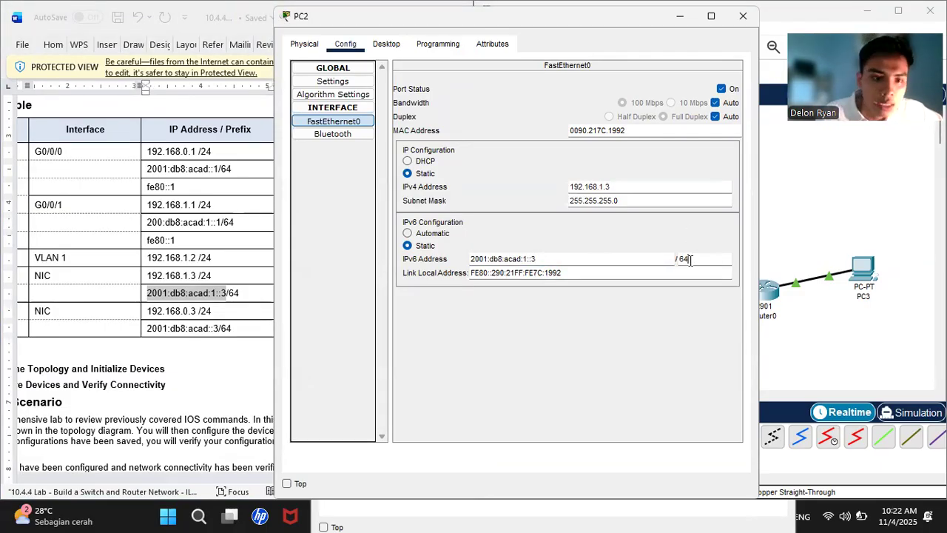
- Copy the default gateway 192.168.1.1 from the lab document
left_click(230, 246)
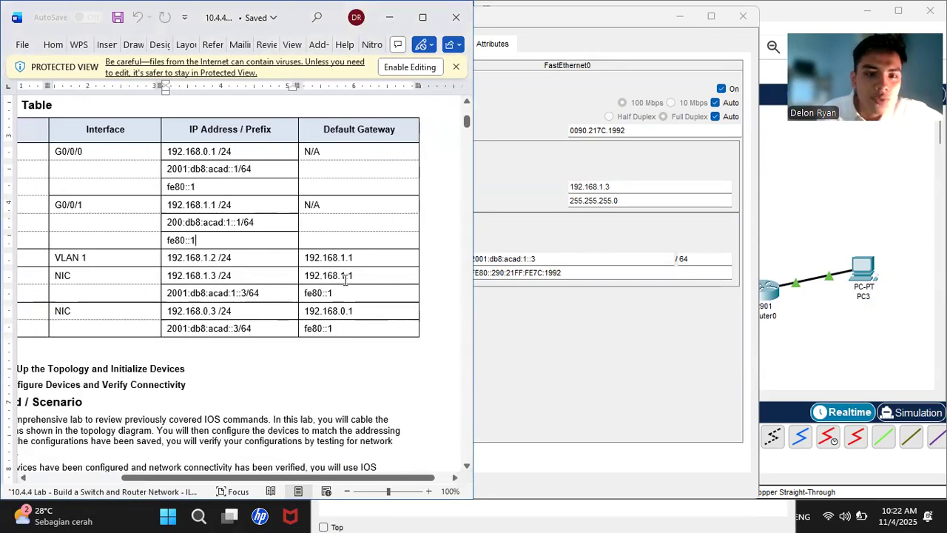
left_click_drag(368, 276, 303, 276)
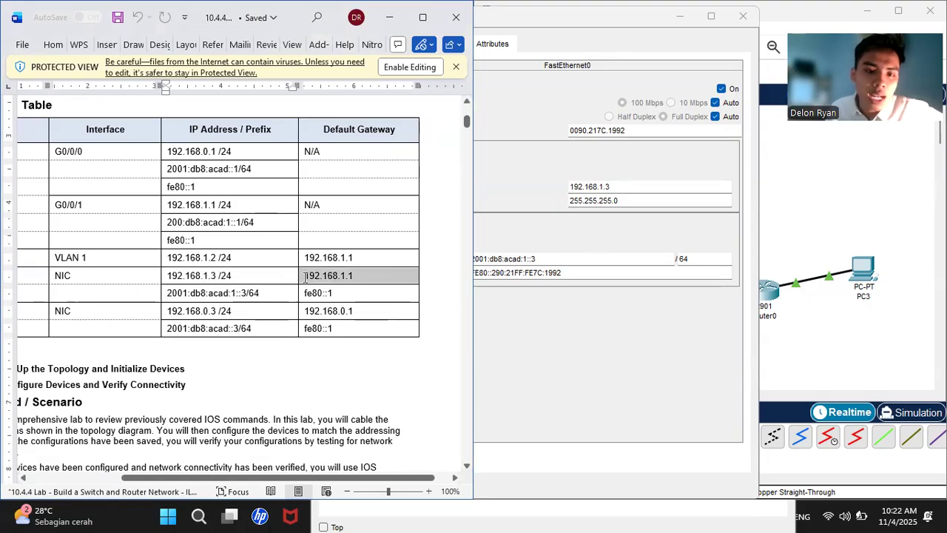
right_click(301, 278)
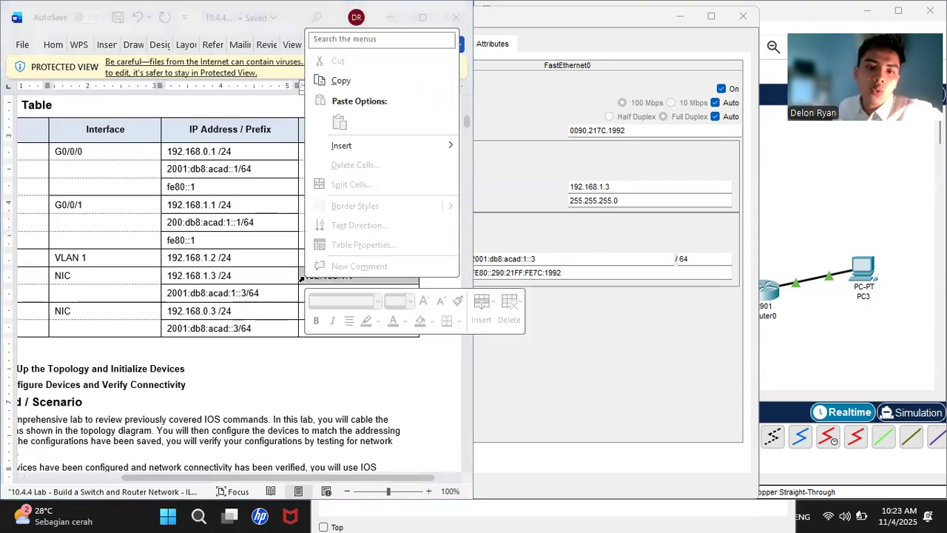
left_click(339, 82)
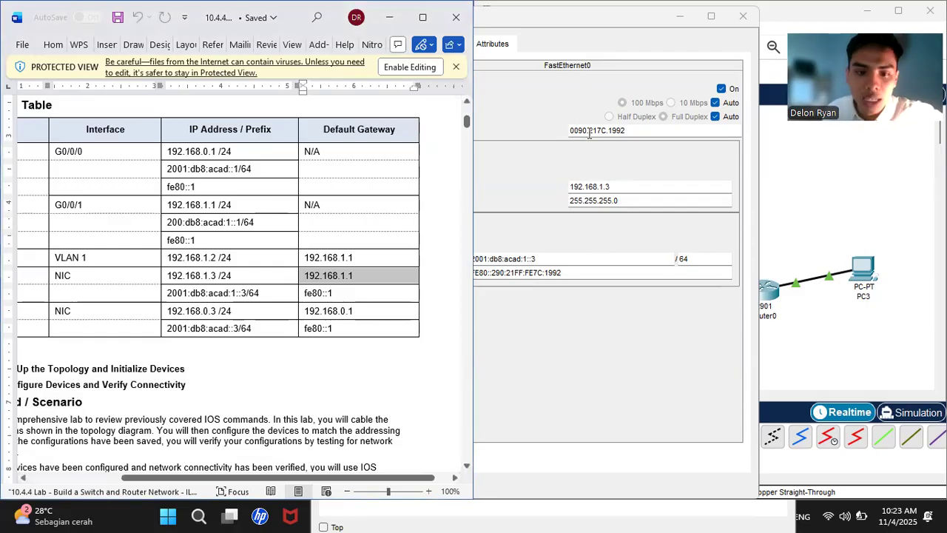
left_click(589, 49)
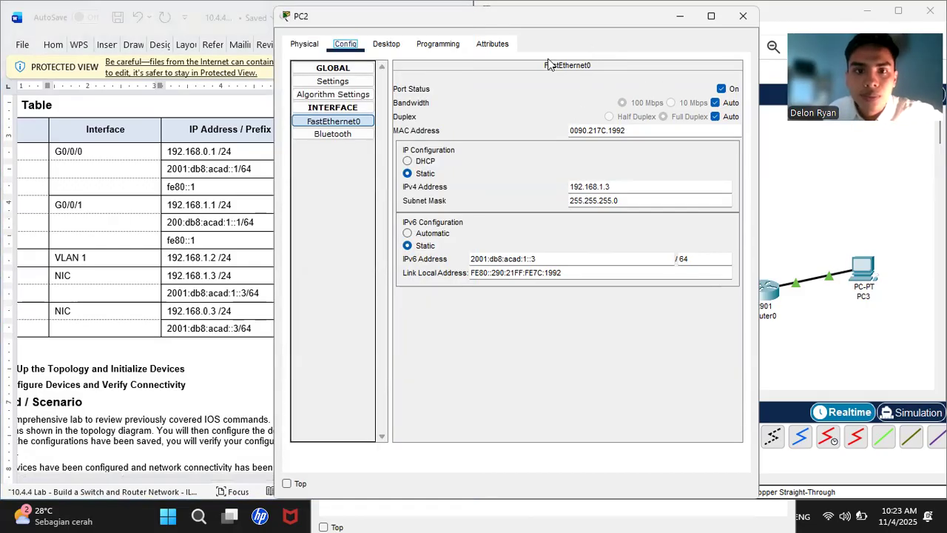
- Paste 192.168.1.1 as PC2's IPv4 default gateway in Settings
left_click(334, 94)
left_click(332, 82)
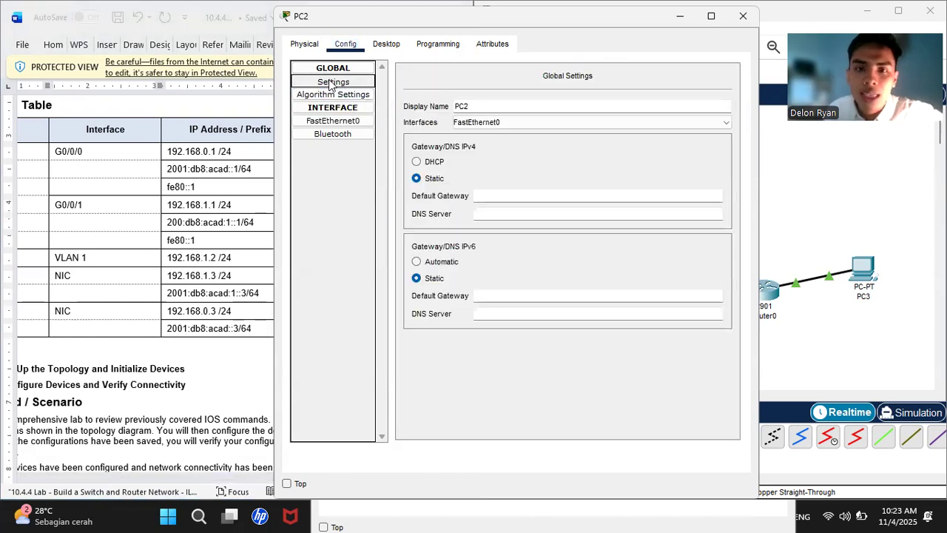
right_click(490, 195)
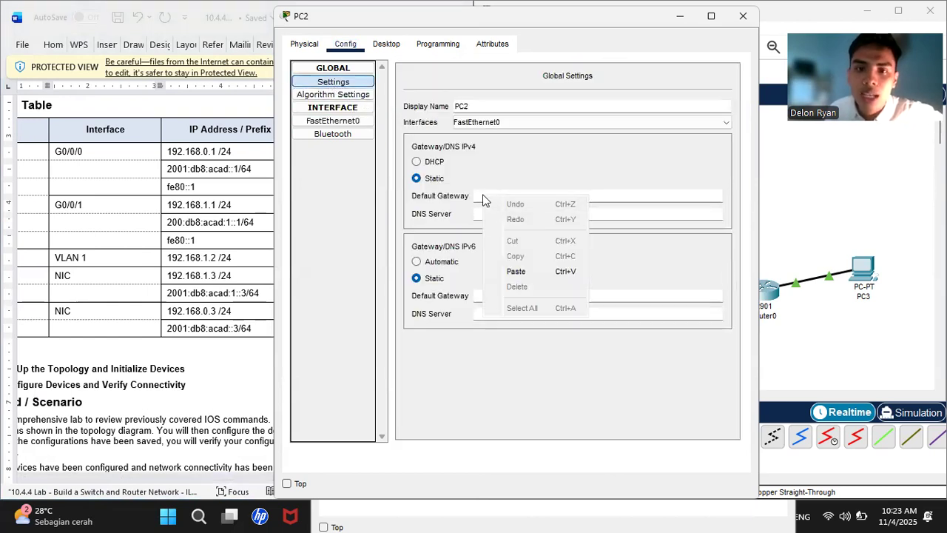
left_click(530, 269)
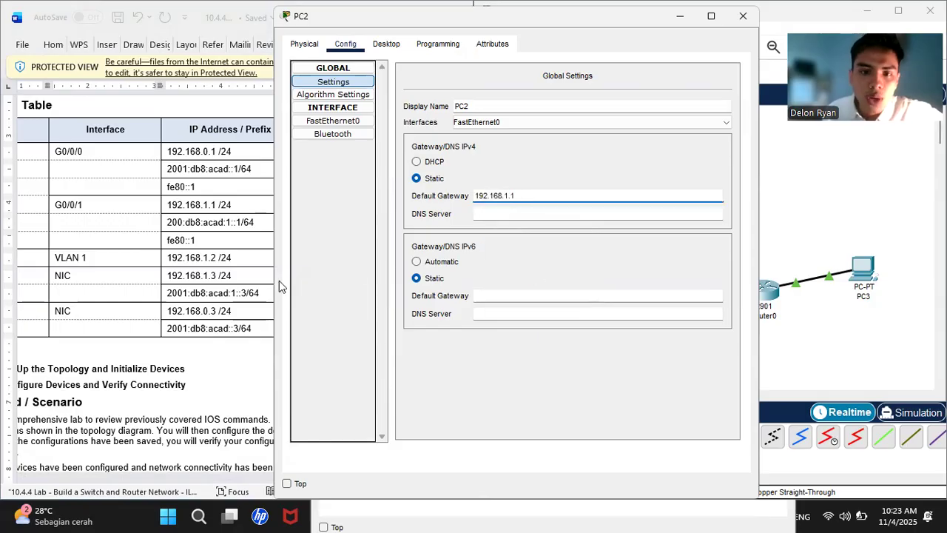
- Copy fe80::1 from the addressing table and paste it as PC2's IPv6 default gateway
left_click(189, 310)
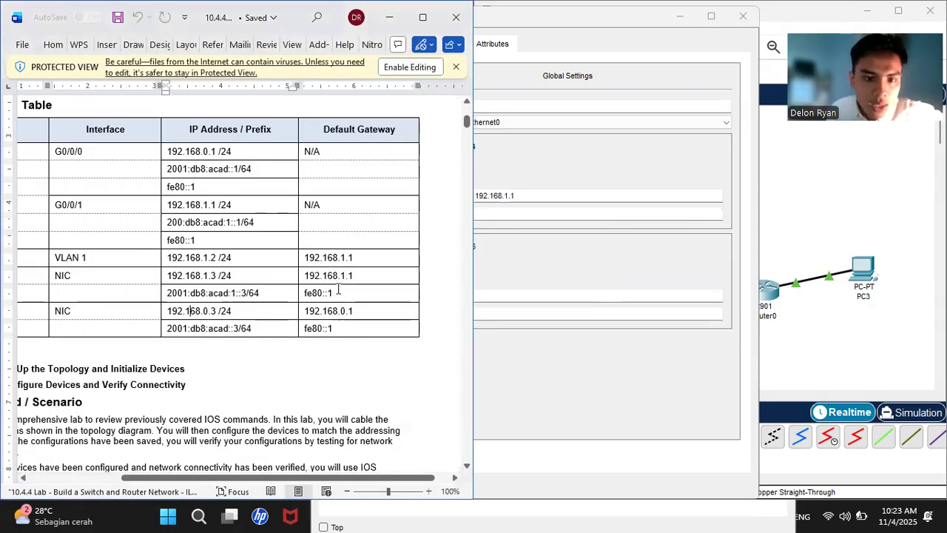
left_click_drag(335, 293, 304, 295)
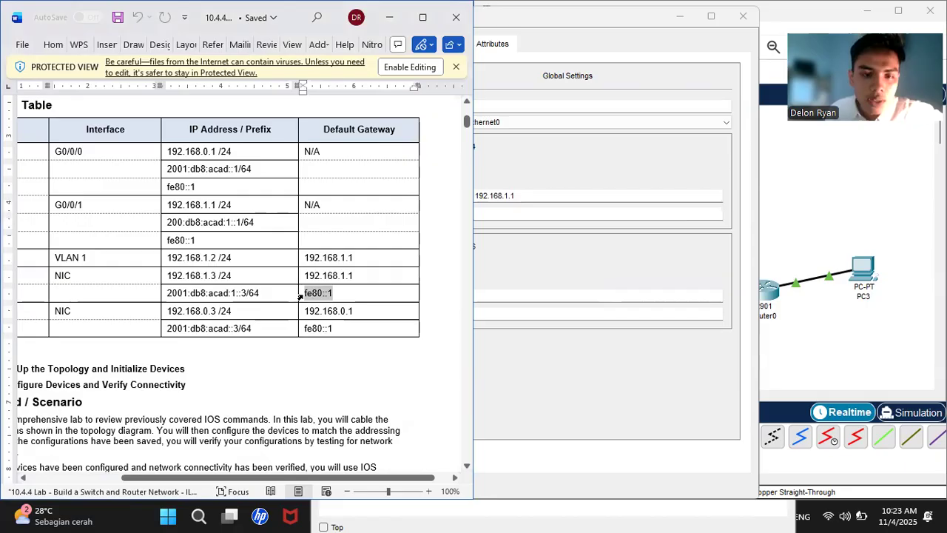
right_click(303, 295)
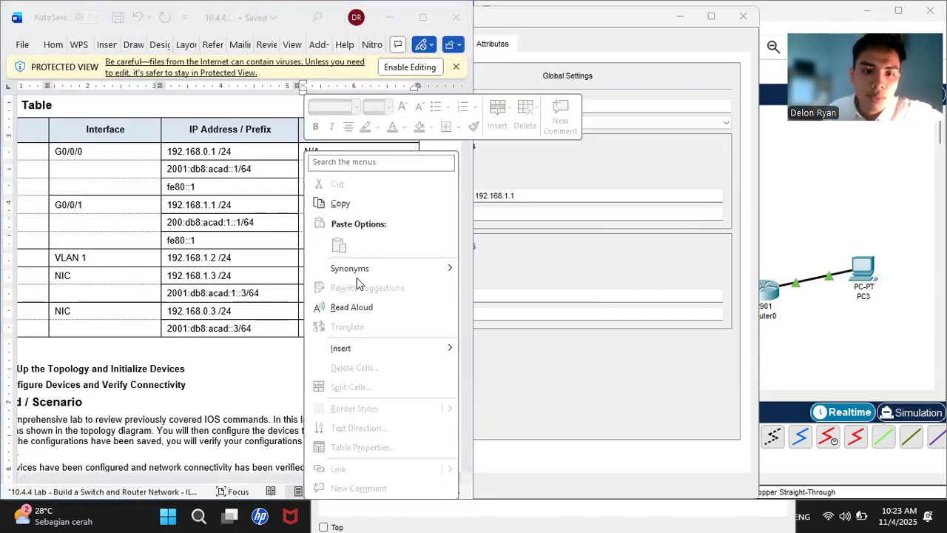
left_click(340, 204)
left_click(515, 213)
right_click(514, 213)
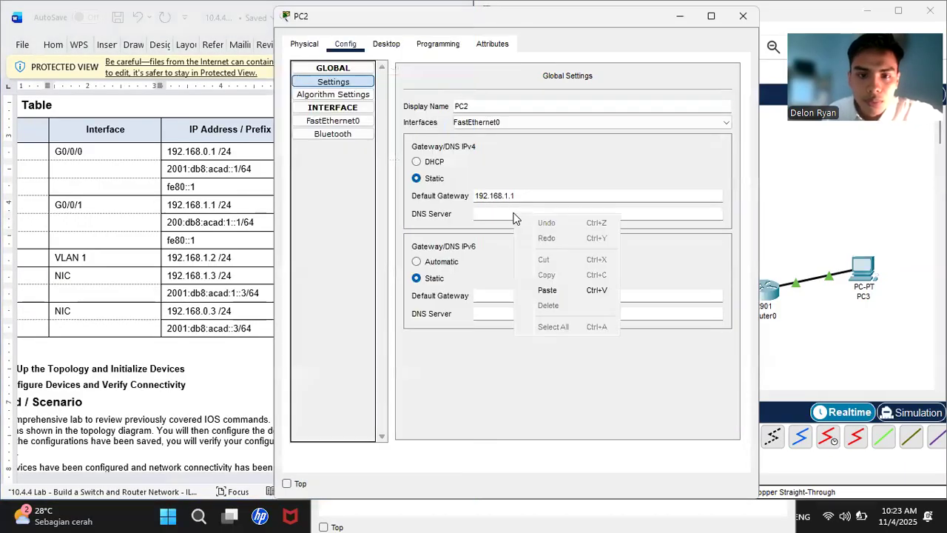
left_click(489, 294)
right_click(489, 295)
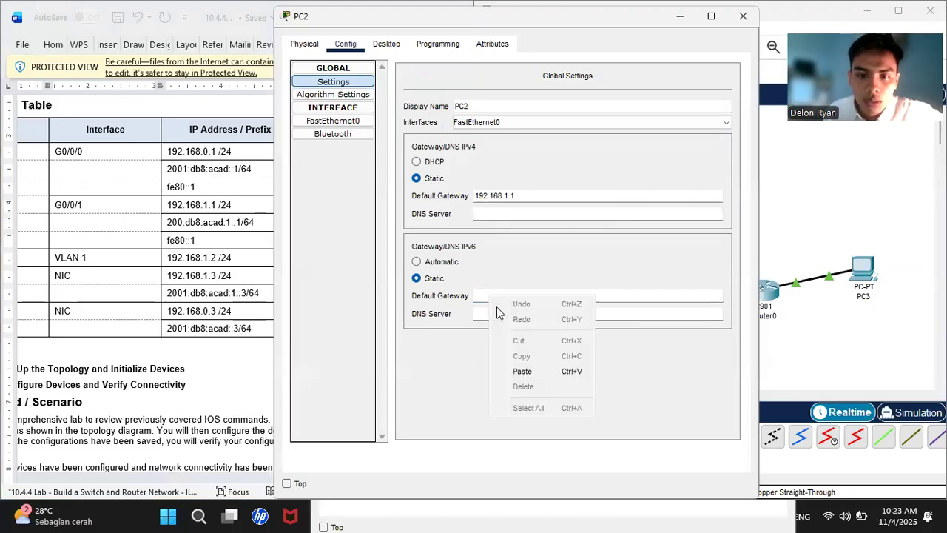
left_click(517, 372)
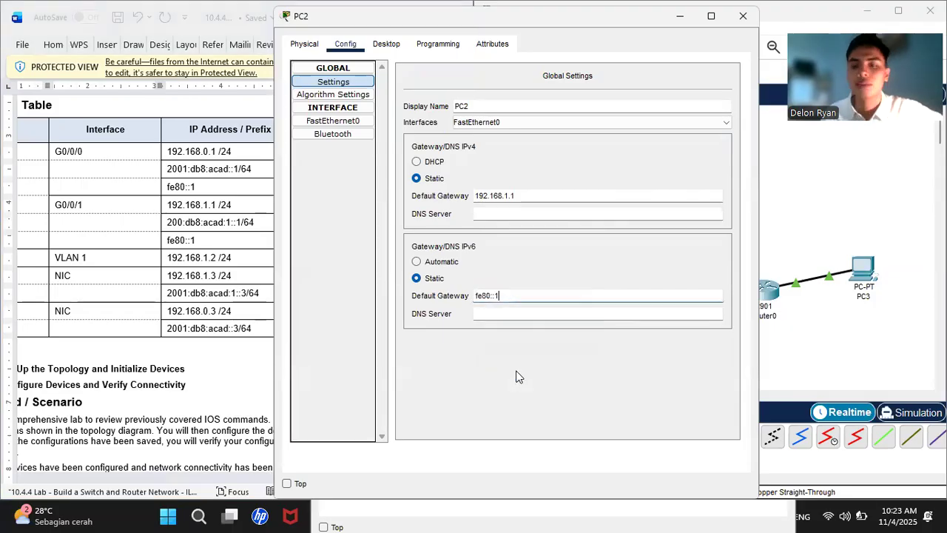
- Open PC3's window and show its FastEthernet0 settings on the Config tab
left_click(853, 220)
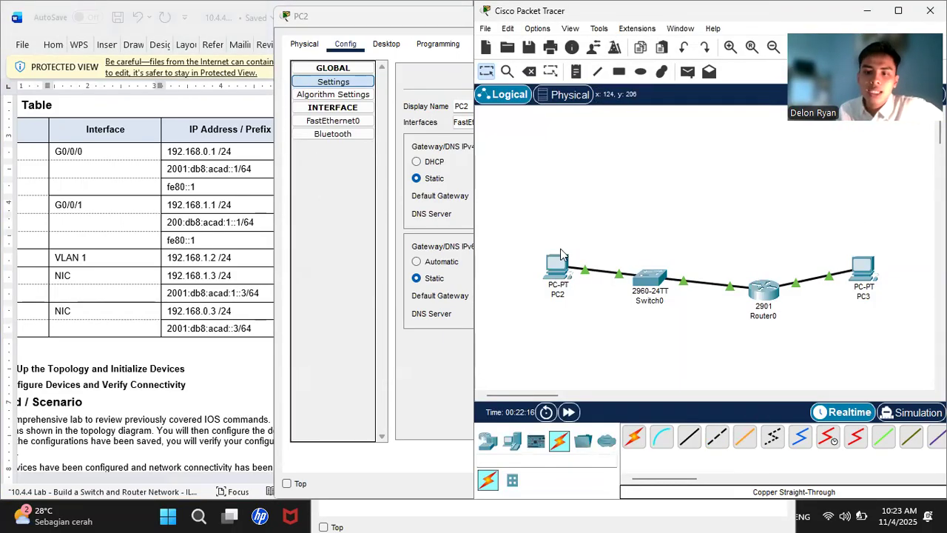
left_click(861, 283)
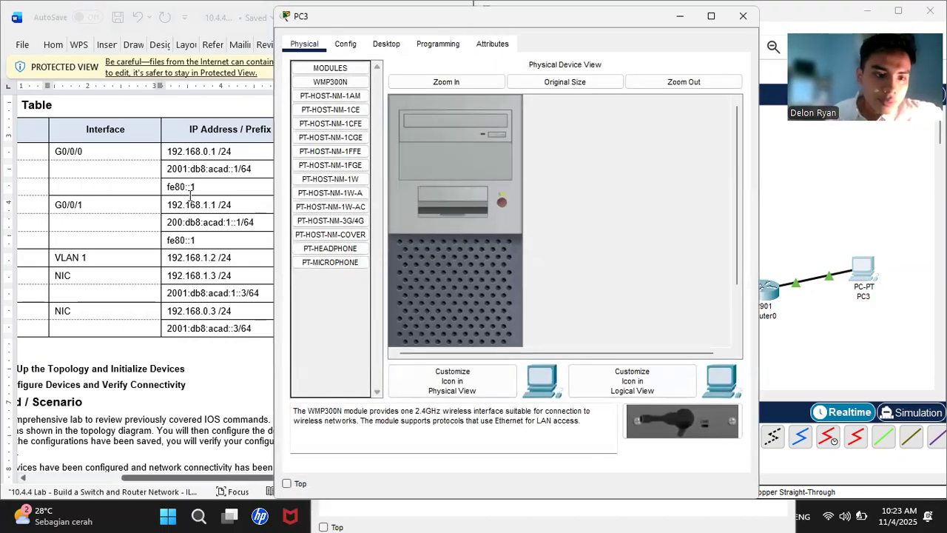
scroll(191, 194, "left", 3)
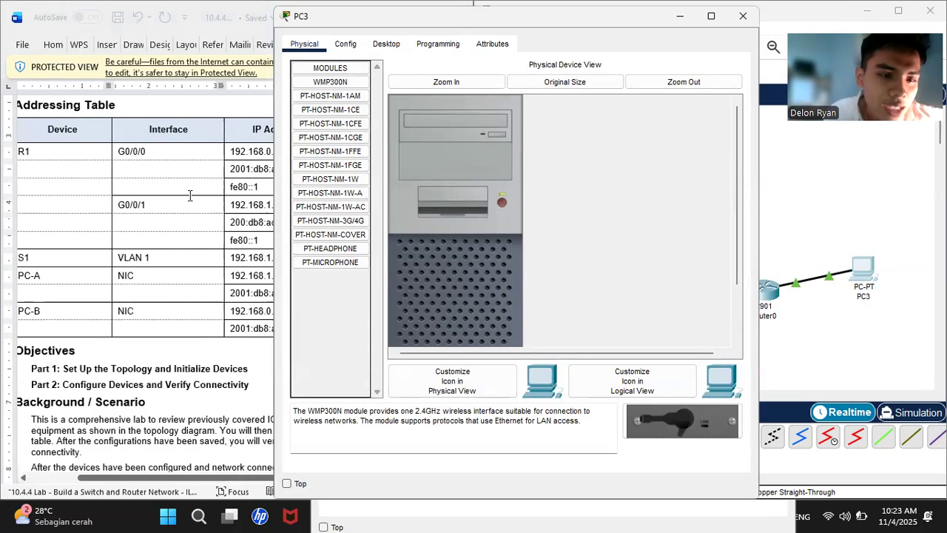
scroll(191, 194, "right", 4)
left_click(345, 44)
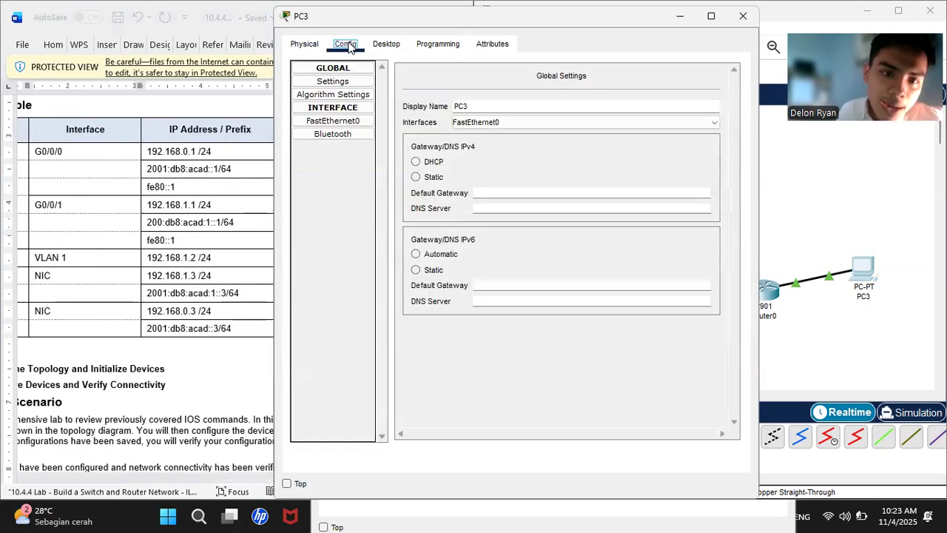
left_click(351, 123)
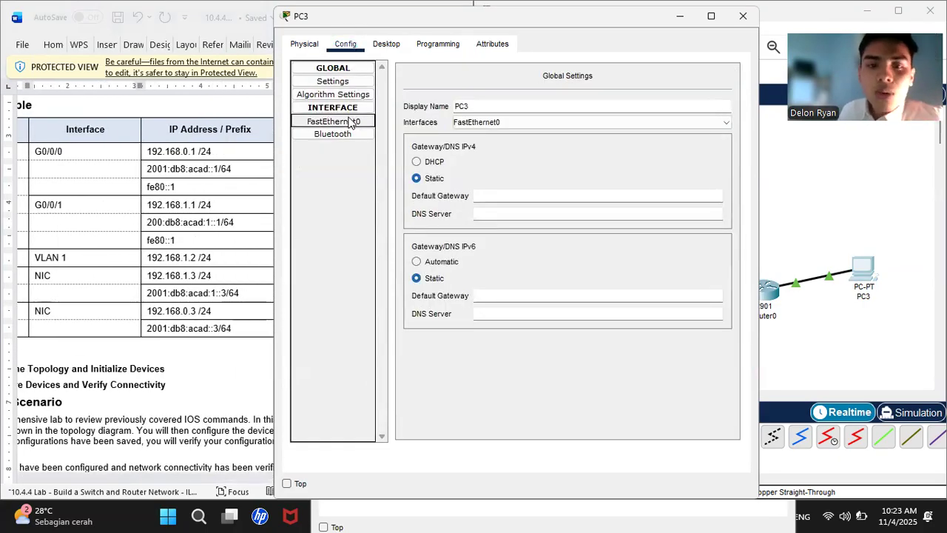
- Give PC3's FastEthernet0 IPv4 address 192.168.0.3 with mask 255.255.255.0
left_click(612, 185)
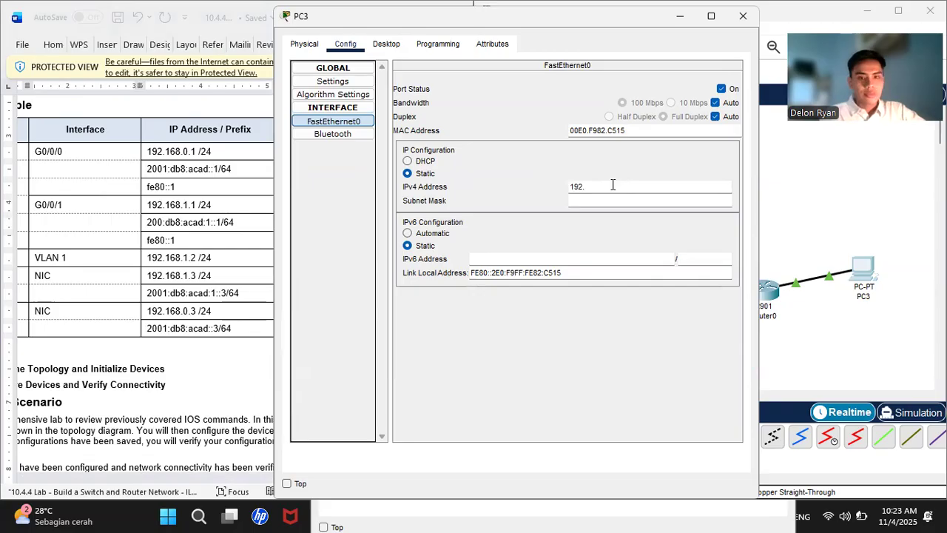
type("192.168")
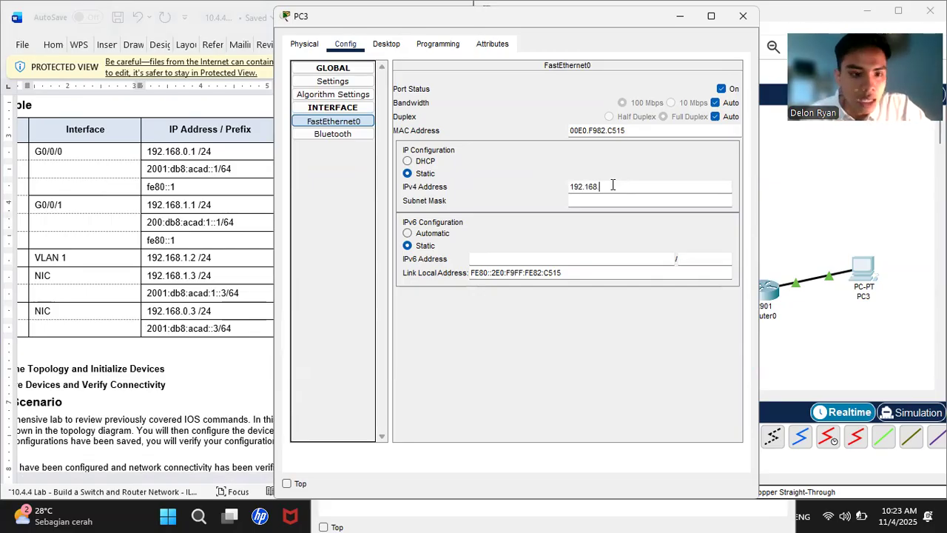
type(".0")
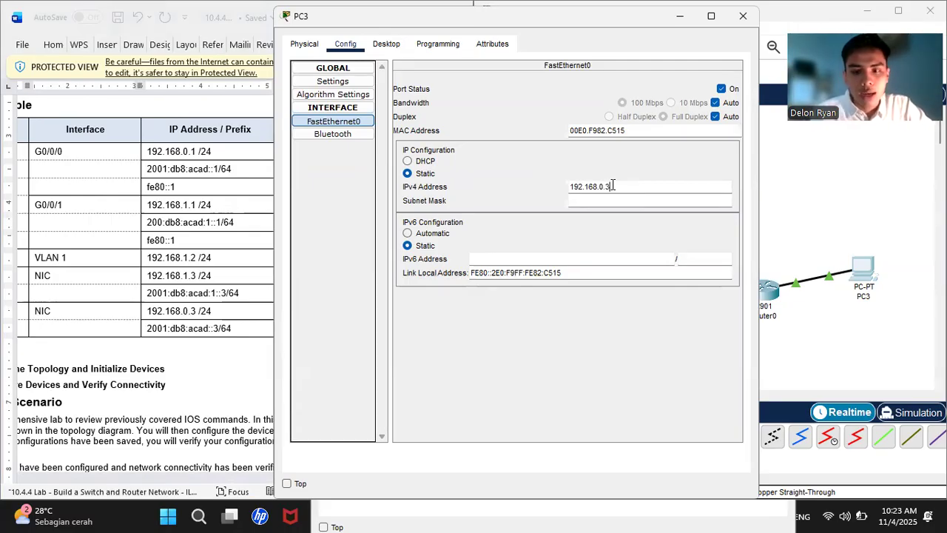
type(".3")
left_click(595, 201)
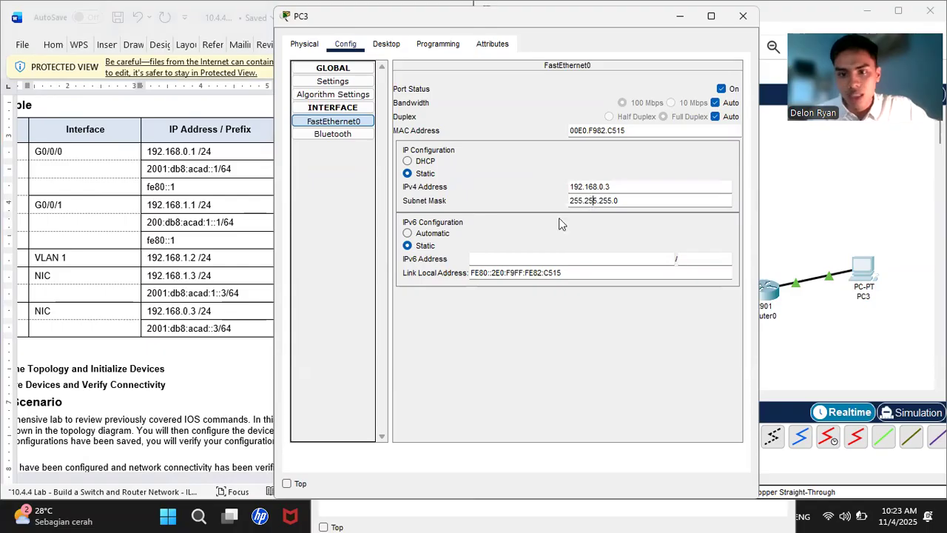
- Copy 2001:db8:acad::3 from the addressing table and paste it as PC3's IPv6 address
left_click(517, 255)
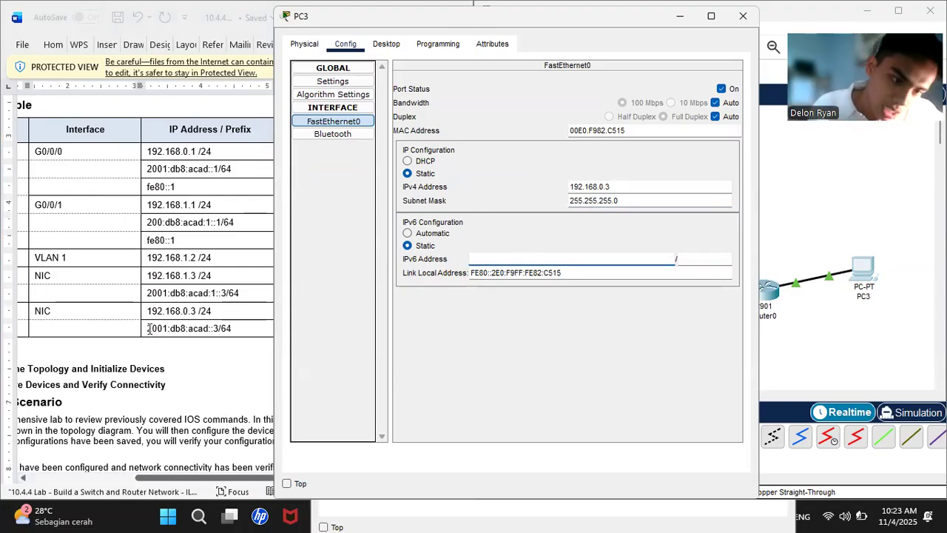
left_click_drag(148, 328, 218, 331)
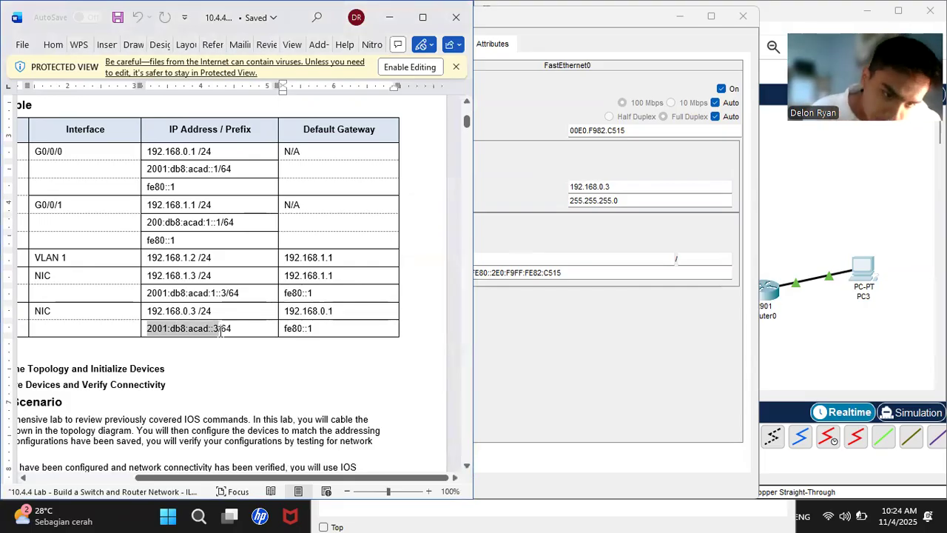
right_click(220, 331)
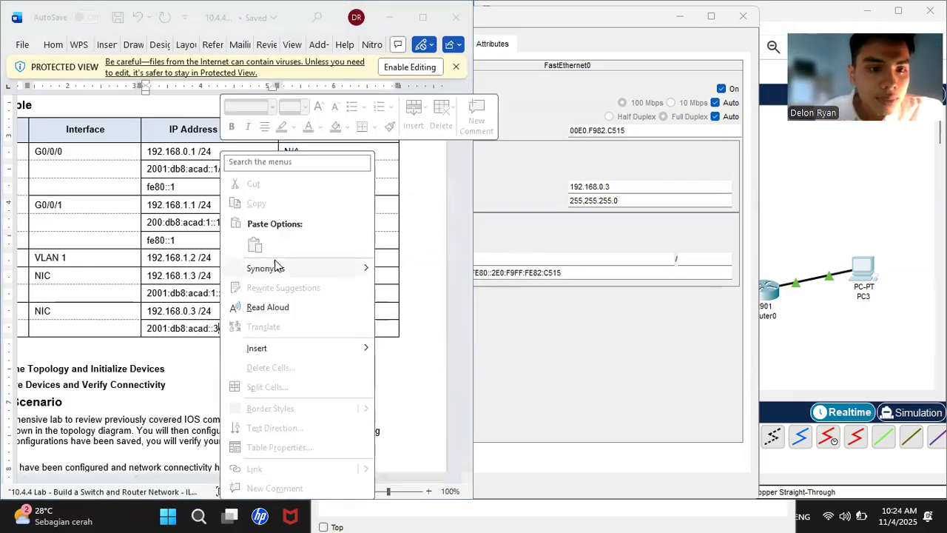
left_click(142, 331)
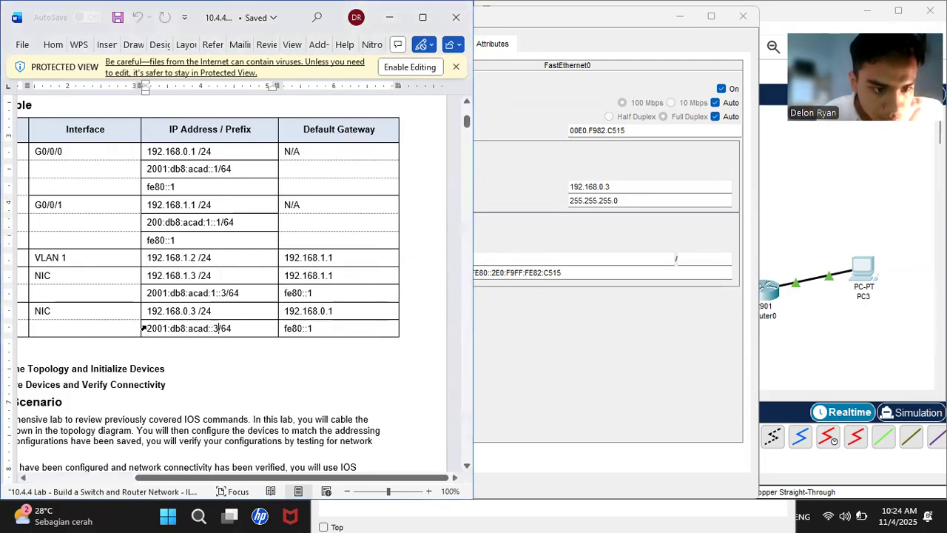
left_click_drag(148, 328, 219, 333)
right_click(219, 332)
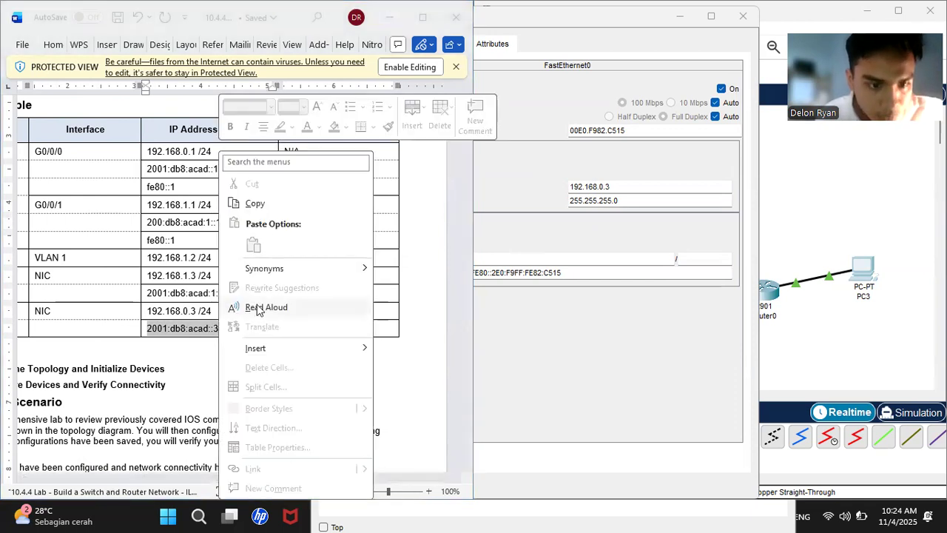
left_click(255, 203)
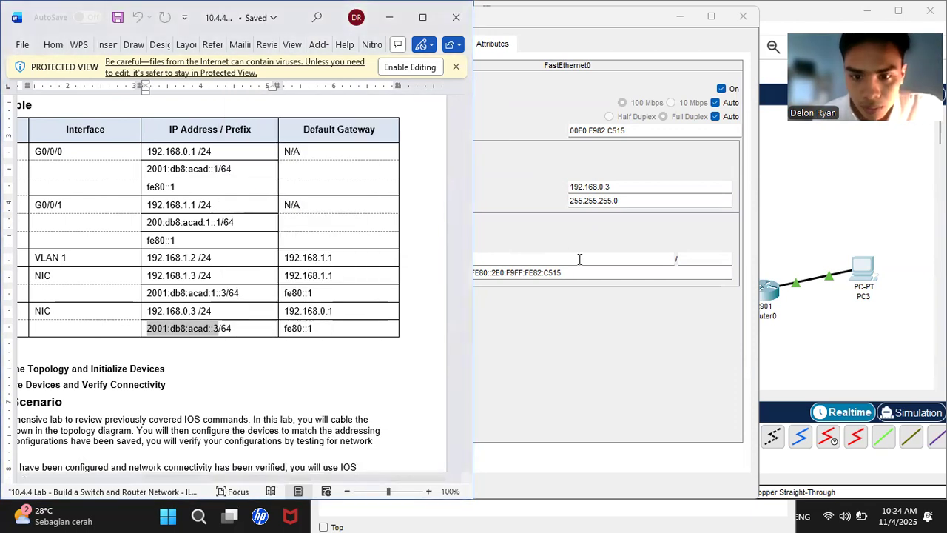
right_click(578, 260)
left_click(611, 335)
left_click(689, 258)
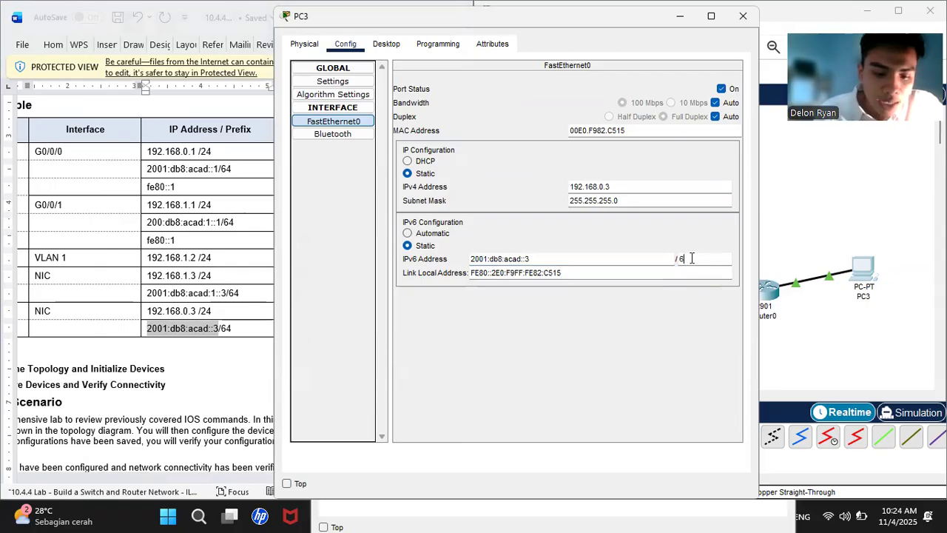
- Set PC3's IPv6 prefix to 64, then locate gateway 192.168.0.1 in the lab table
type("64")
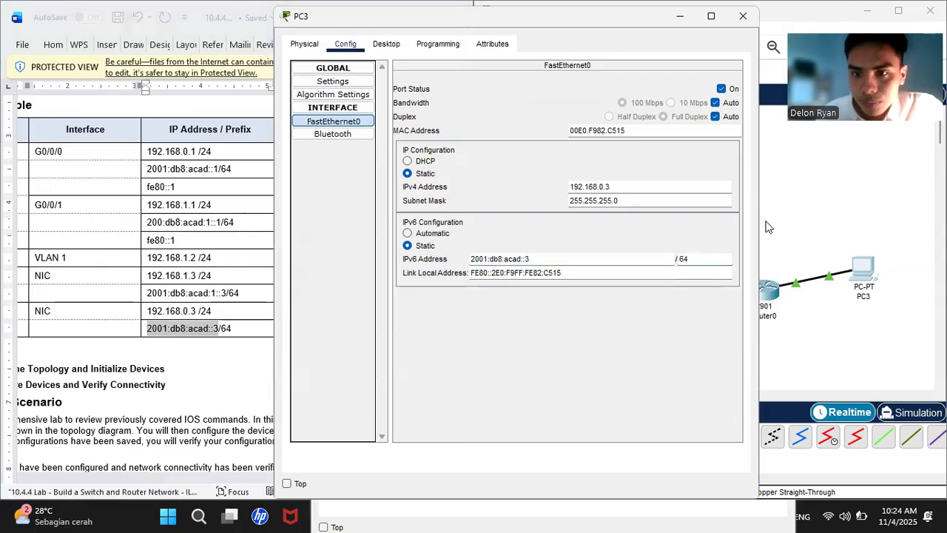
left_click(342, 83)
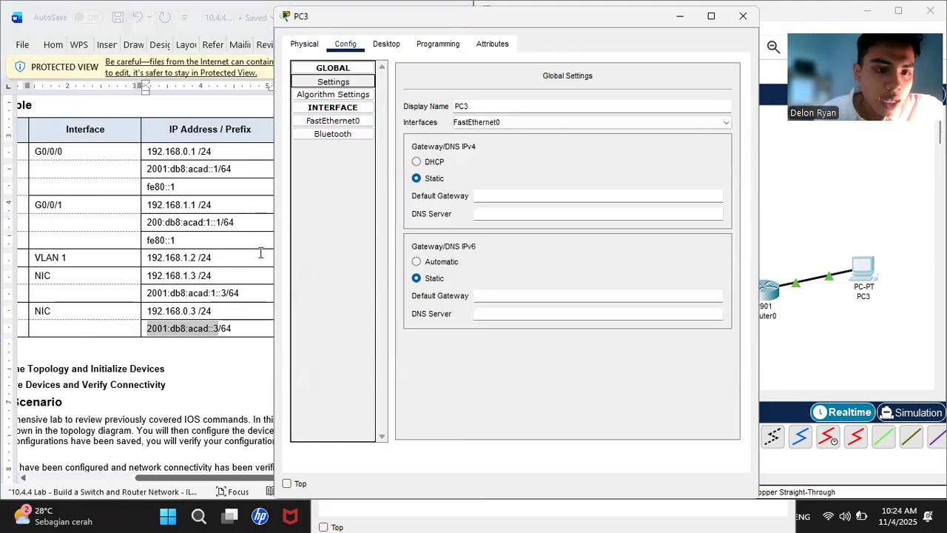
left_click(249, 360)
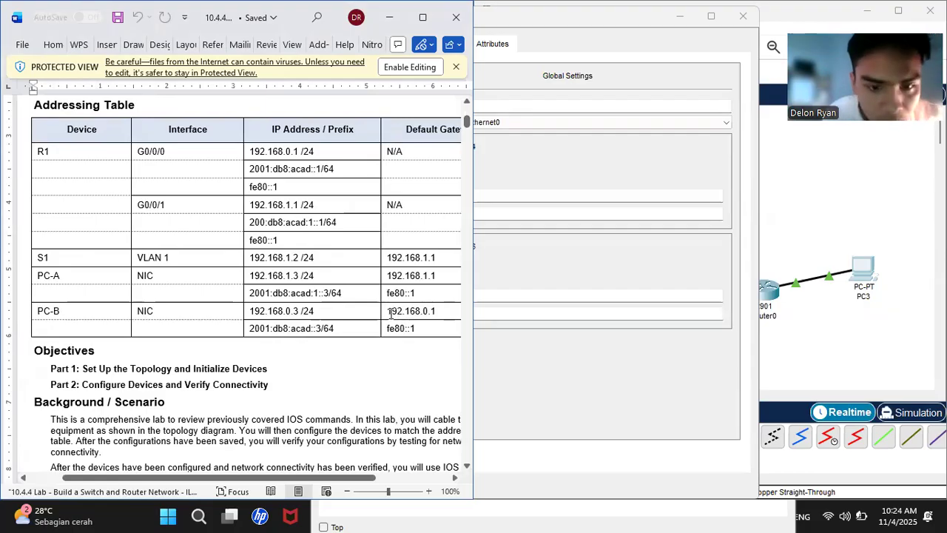
left_click_drag(388, 311, 439, 311)
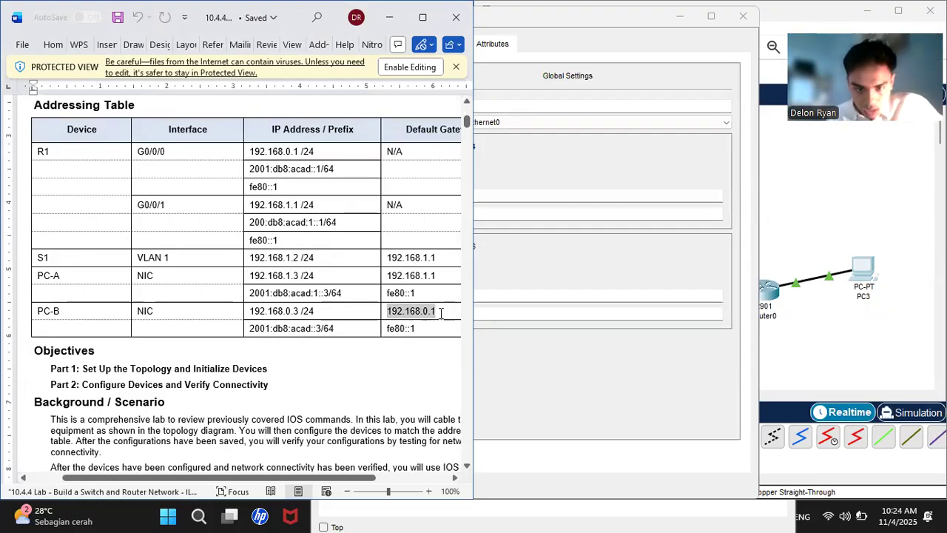
right_click(440, 312)
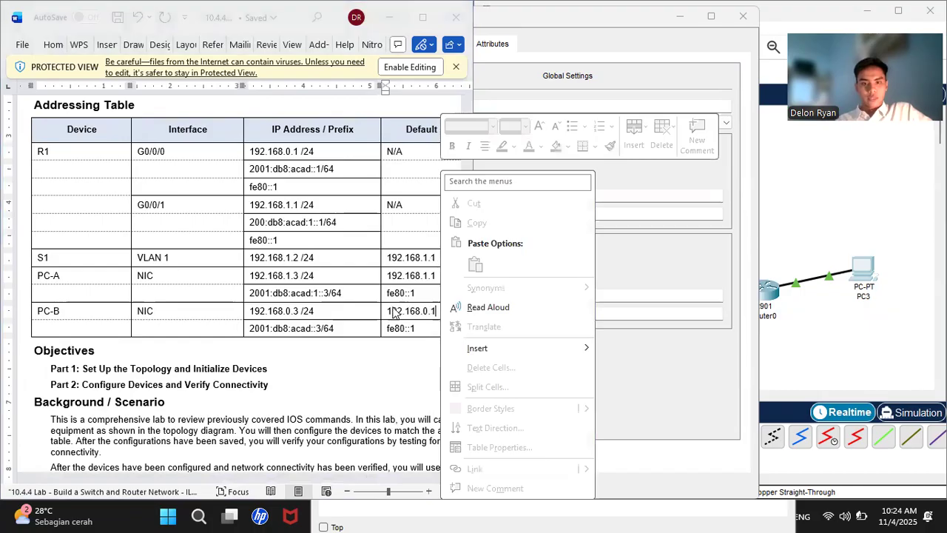
key("Escape")
left_click_drag(388, 312, 438, 314)
right_click(438, 313)
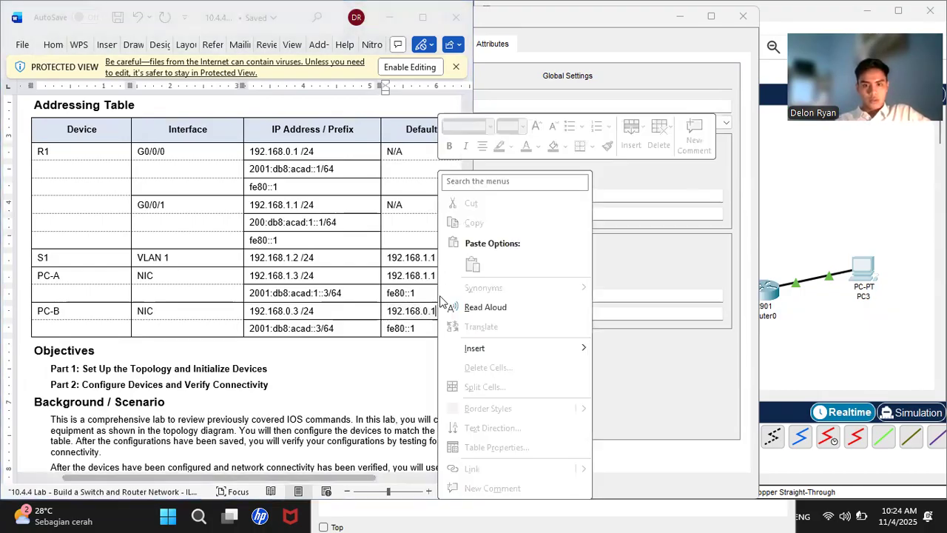
key("Escape")
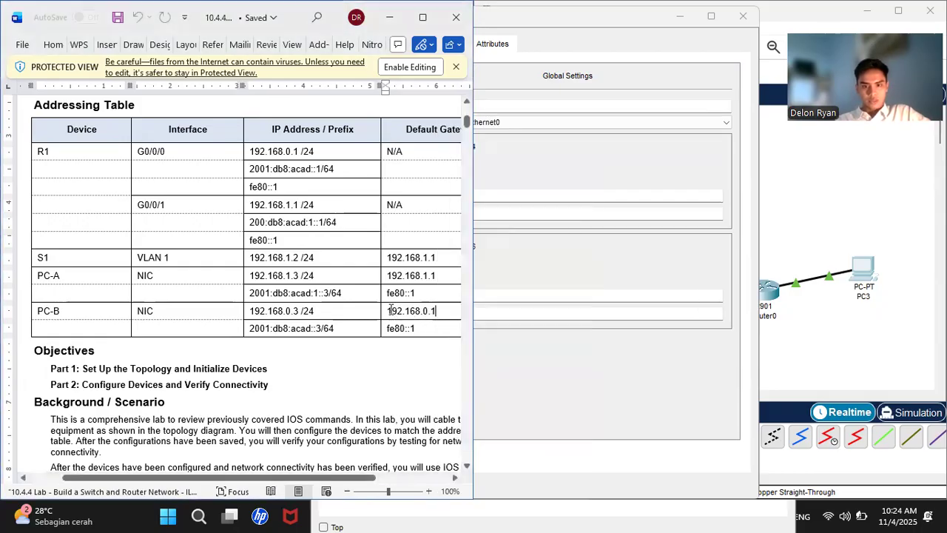
left_click_drag(391, 312, 438, 312)
right_click(437, 315)
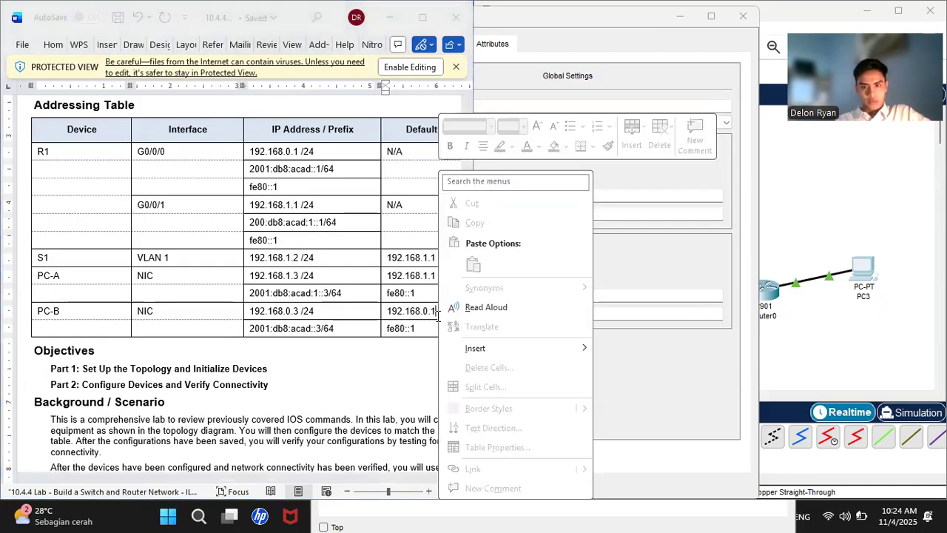
- Enter 192.168.0.1 as PC3's IPv4 default gateway
left_click(652, 194)
type("192.168.0.1")
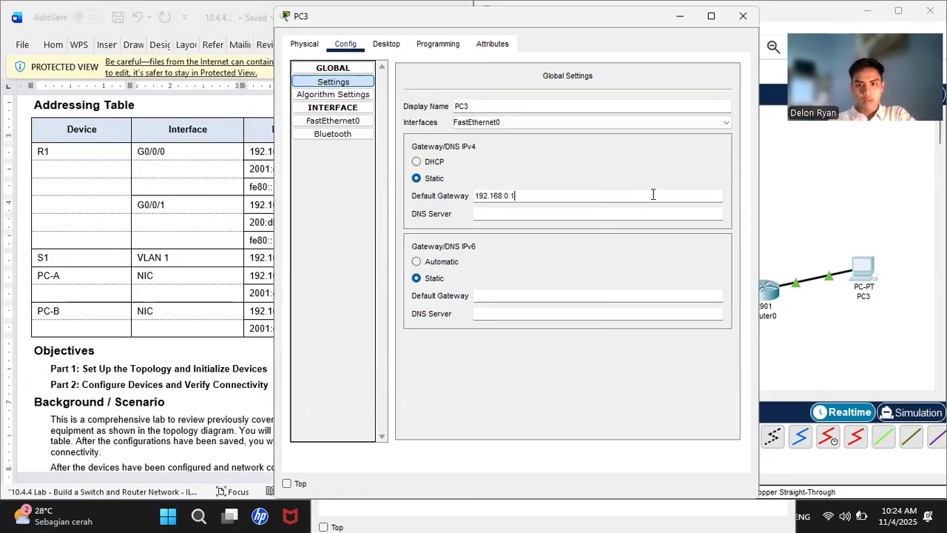
left_click(501, 303)
left_click(840, 203)
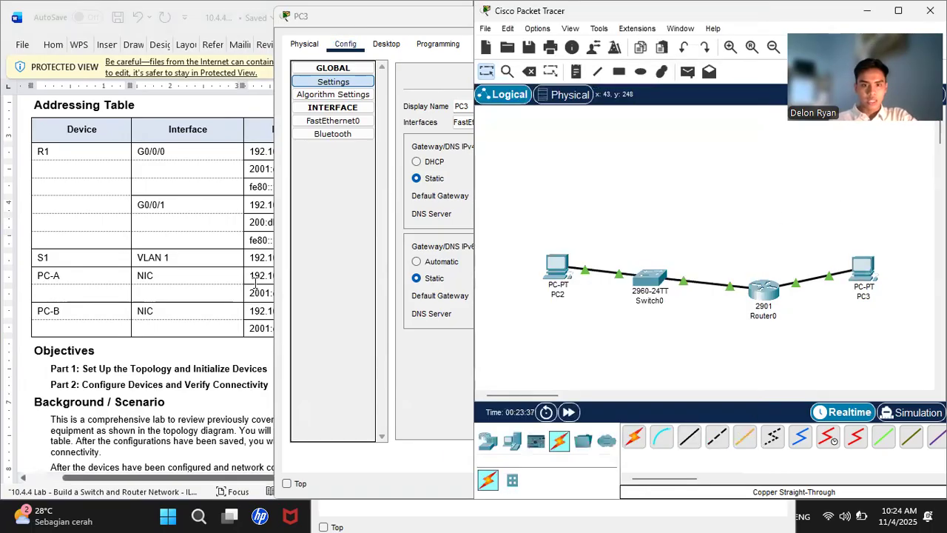
- Copy fe80::1 from the addressing table and paste it as PC3's IPv6 default gateway
left_click(227, 280)
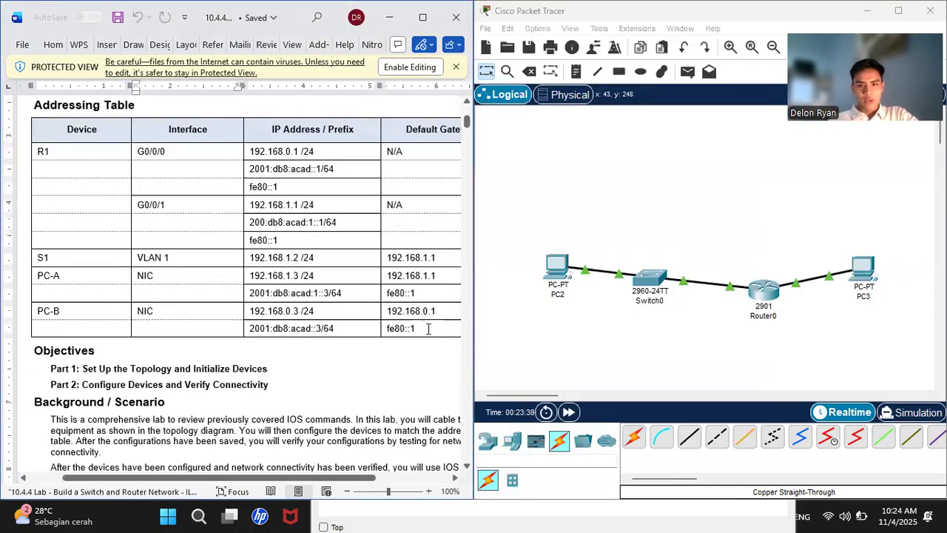
left_click_drag(427, 329, 386, 329)
right_click(386, 330)
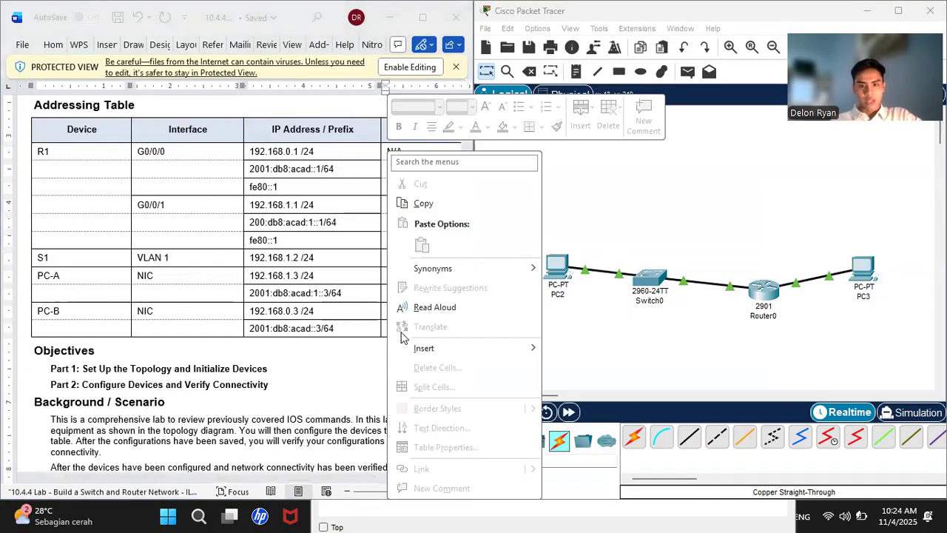
left_click(423, 205)
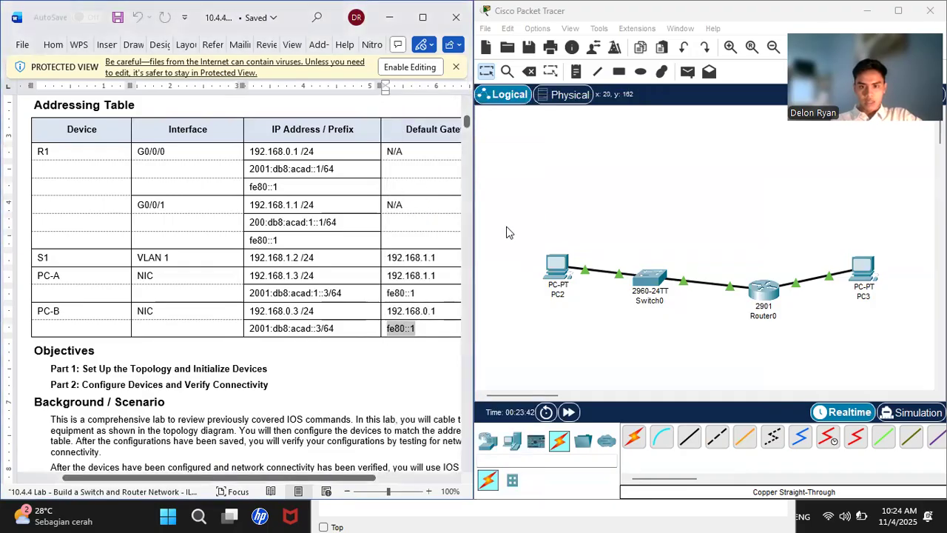
left_click(867, 275)
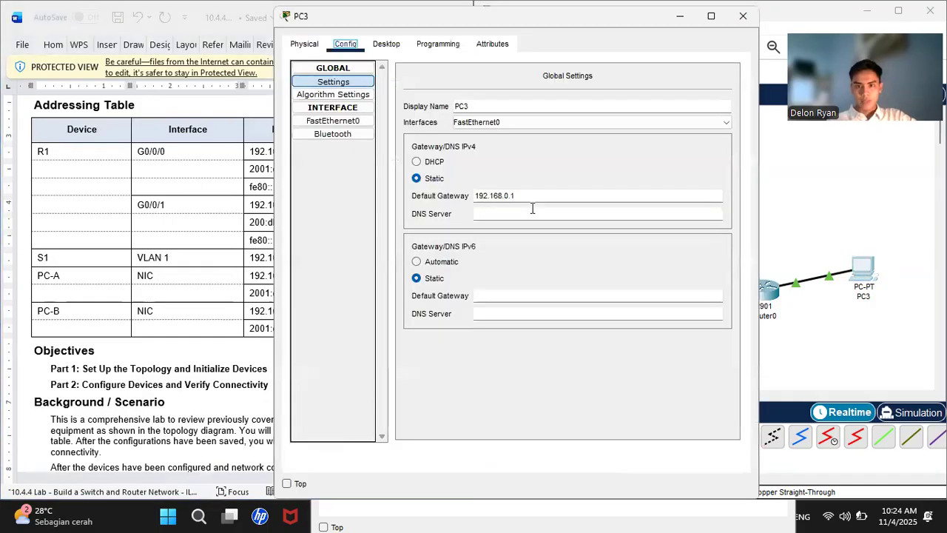
left_click(491, 294)
right_click(490, 294)
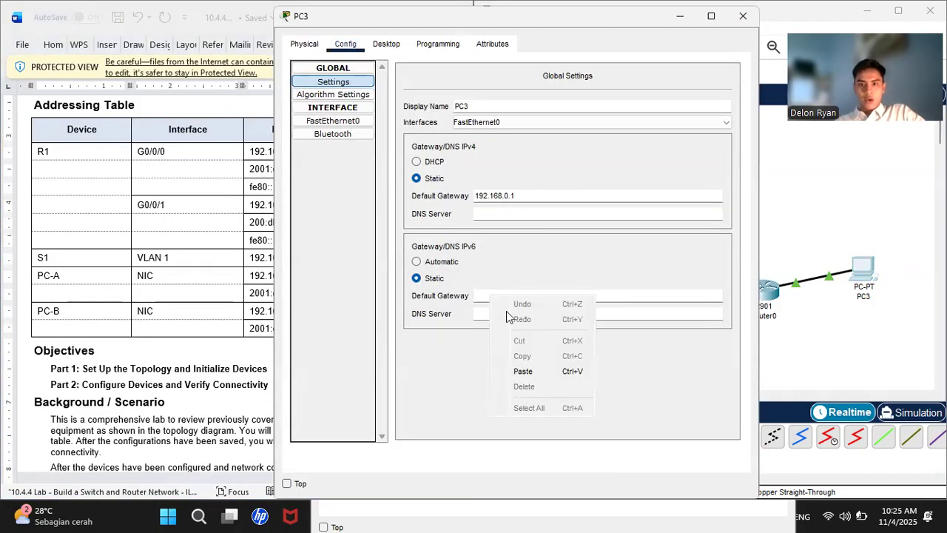
left_click(527, 372)
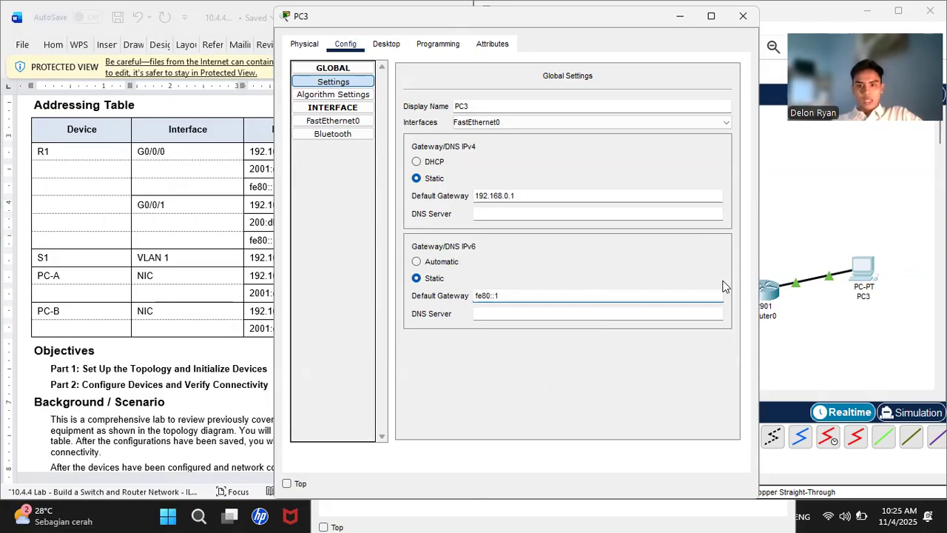
- Scroll the Word lab guide down to Part 3, Step 1 on displaying the router's routing table
left_click(778, 242)
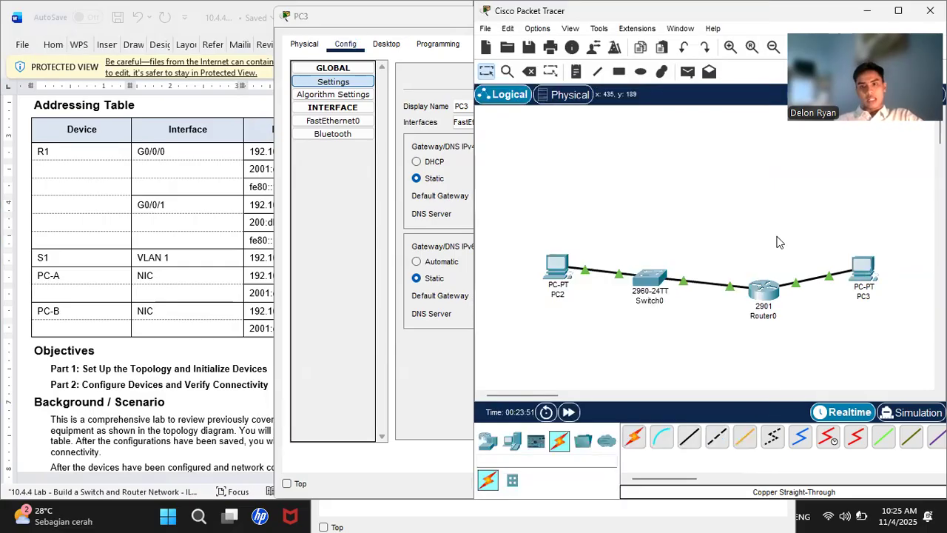
left_click(194, 189)
scroll(194, 189, "down", 20)
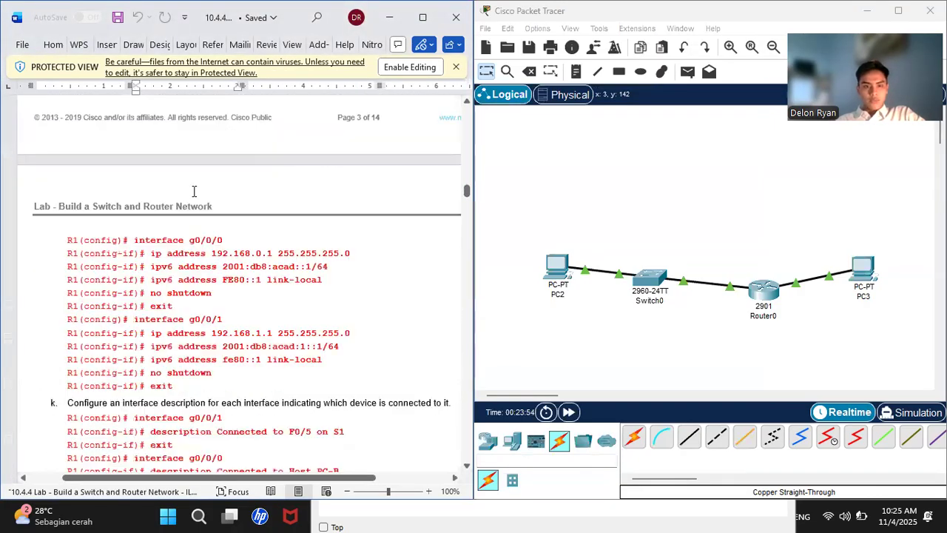
scroll(194, 189, "down", 10)
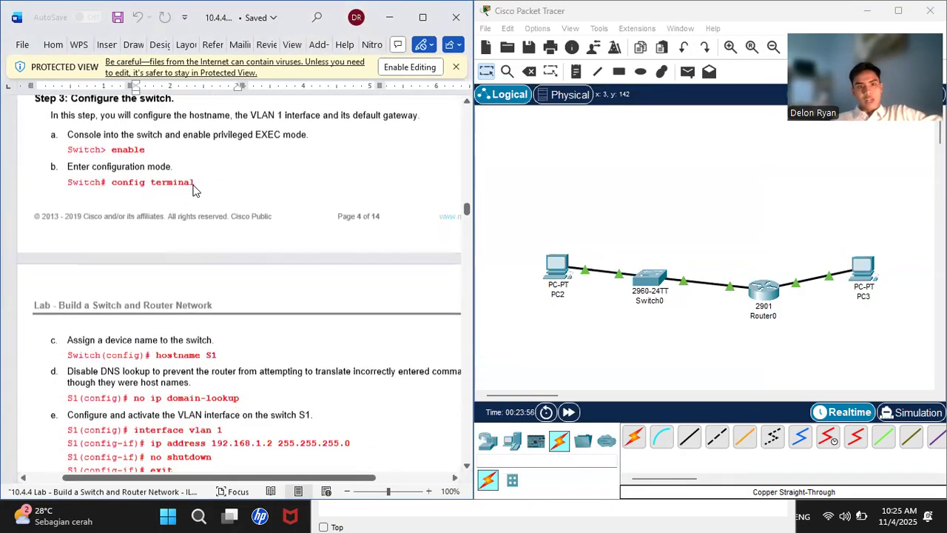
scroll(194, 189, "down", 8)
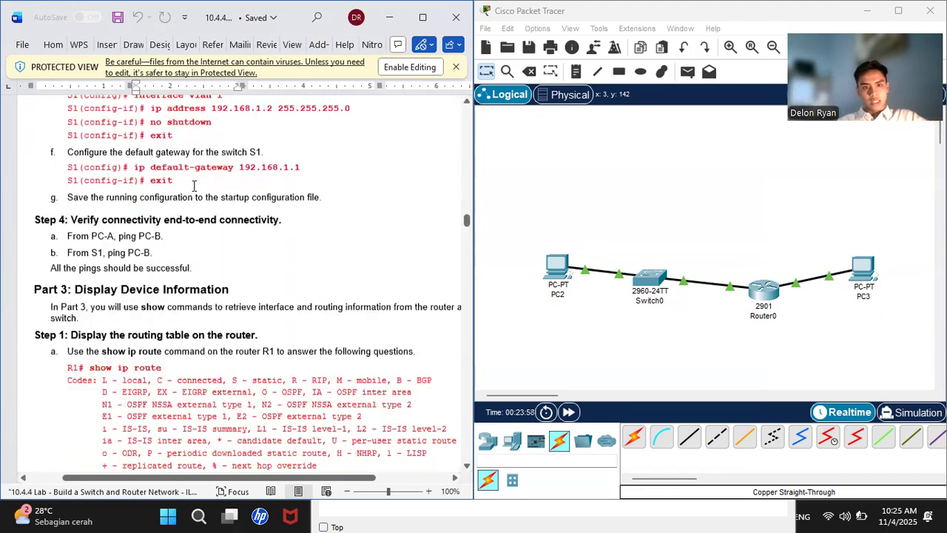
scroll(194, 186, "down", 1)
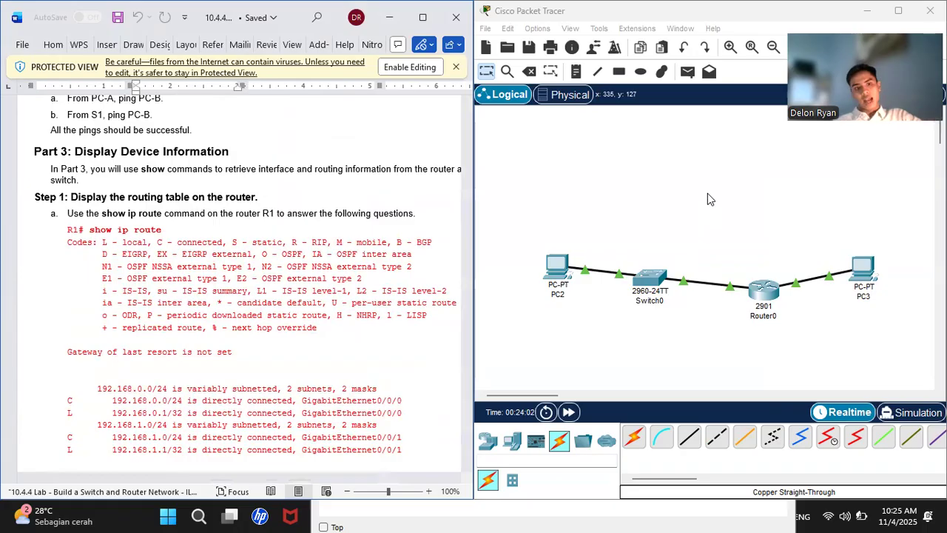
- Run show ip route on Router0, listing connected networks 192.168.0.0/24 and 192.168.1.0/24
left_click(767, 292)
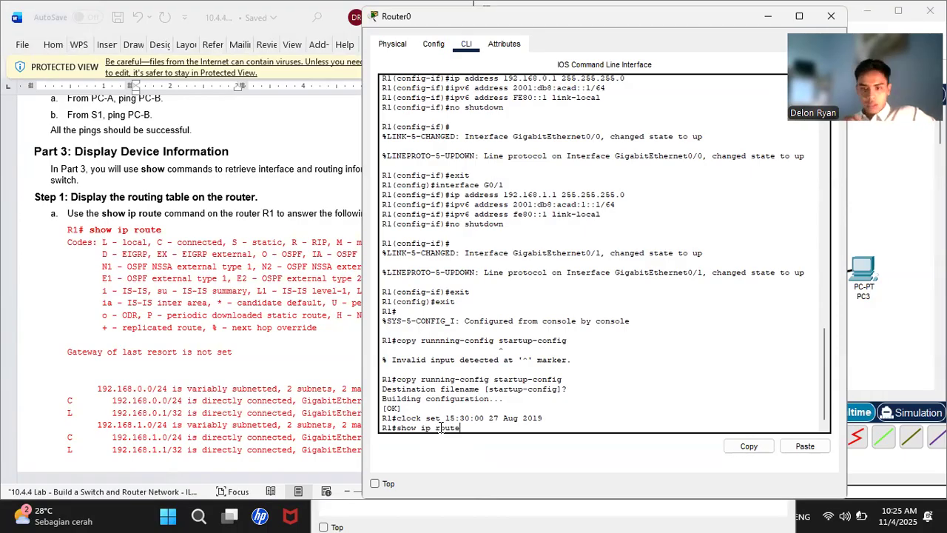
key("Return")
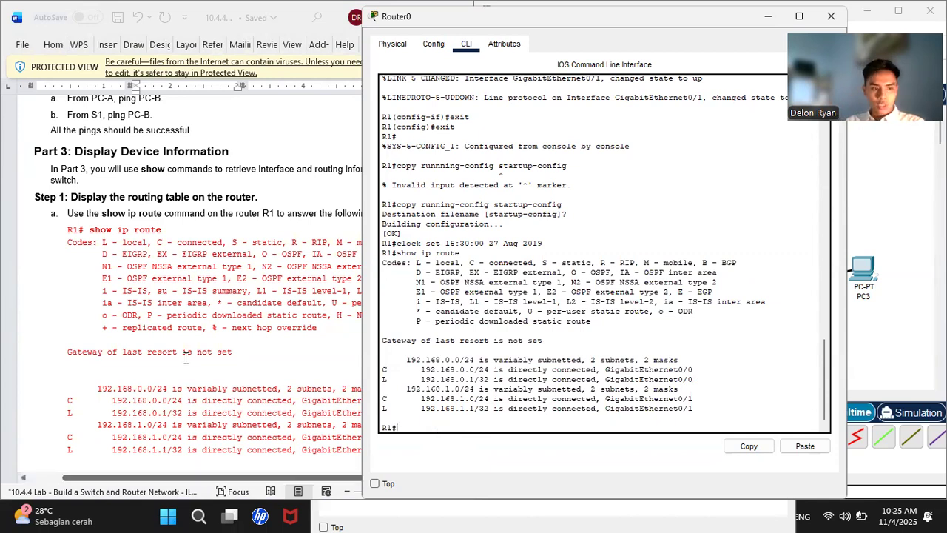
scroll(186, 357, "down", 10)
scroll(186, 357, "down", 1)
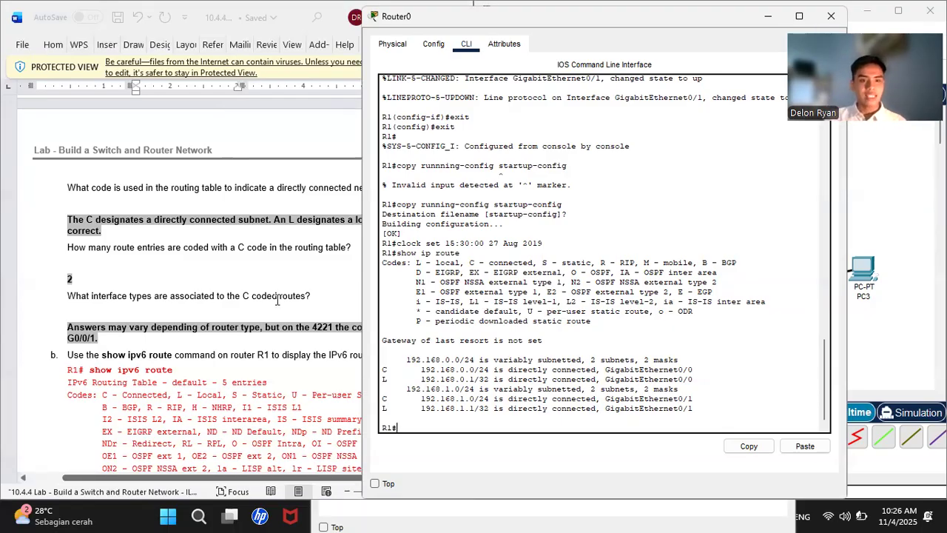
scroll(278, 300, "down", 1)
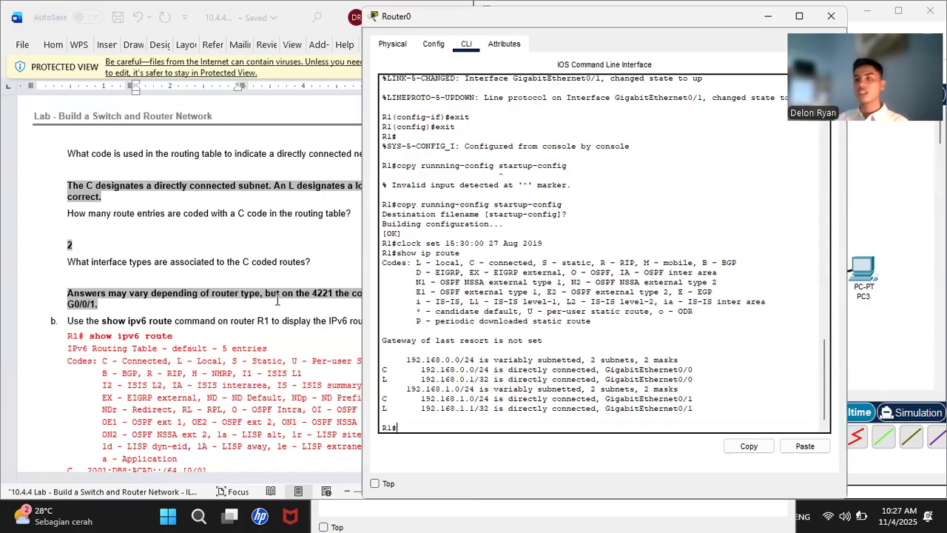
scroll(278, 298, "down", 5)
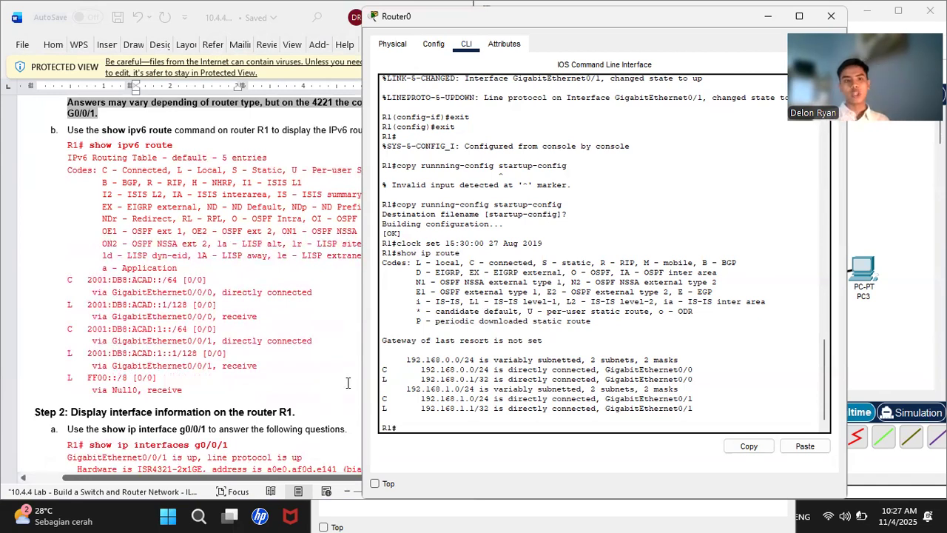
type("show")
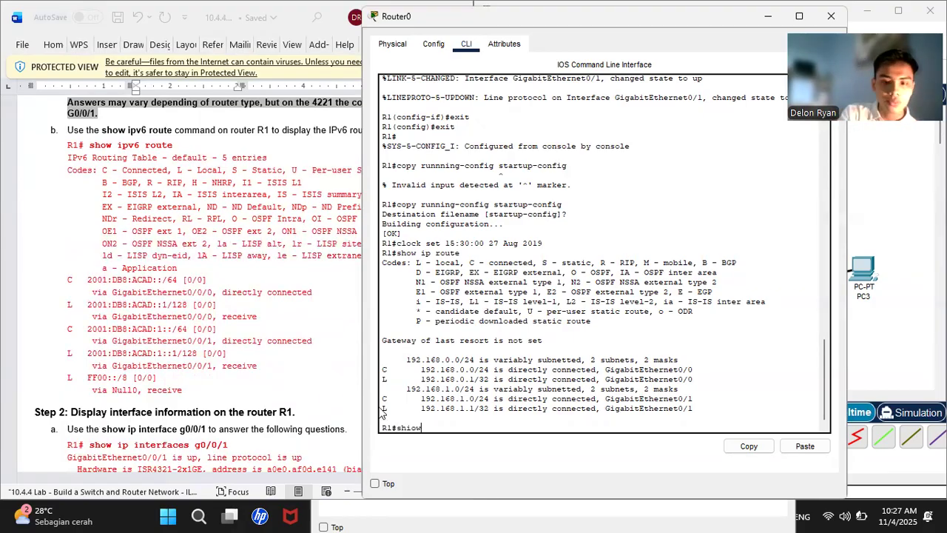
key("BackSpace")
key("BackSpace")
type("ow ipv6")
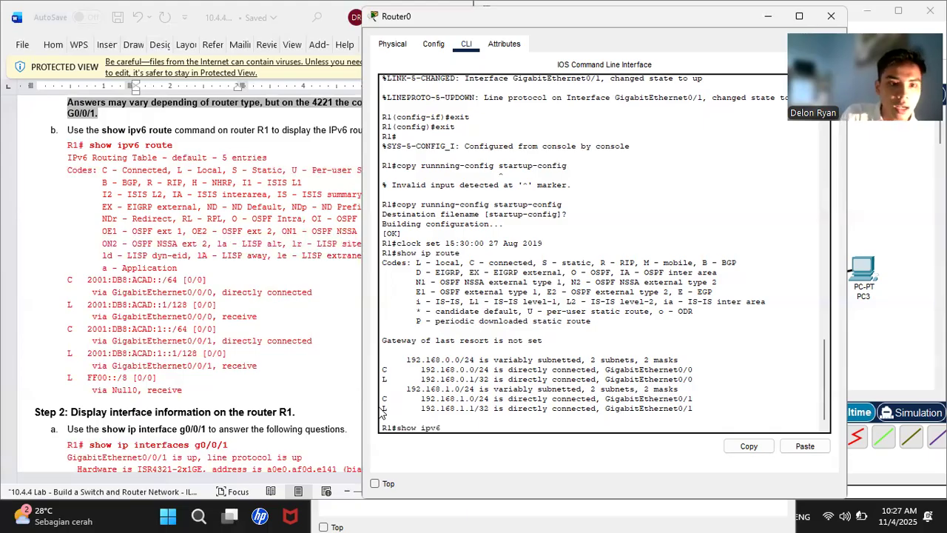
type(" route")
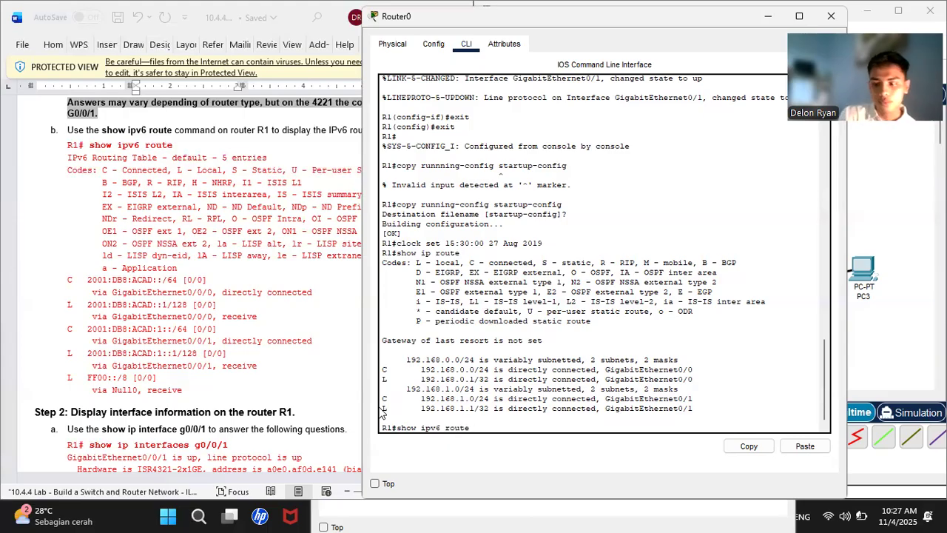
key("Return")
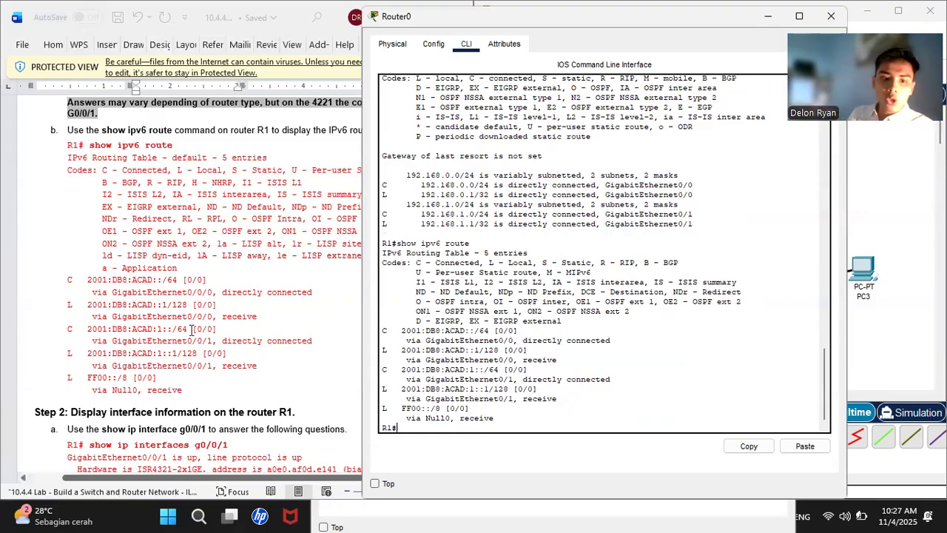
scroll(191, 330, "down", 2)
scroll(191, 331, "down", 3)
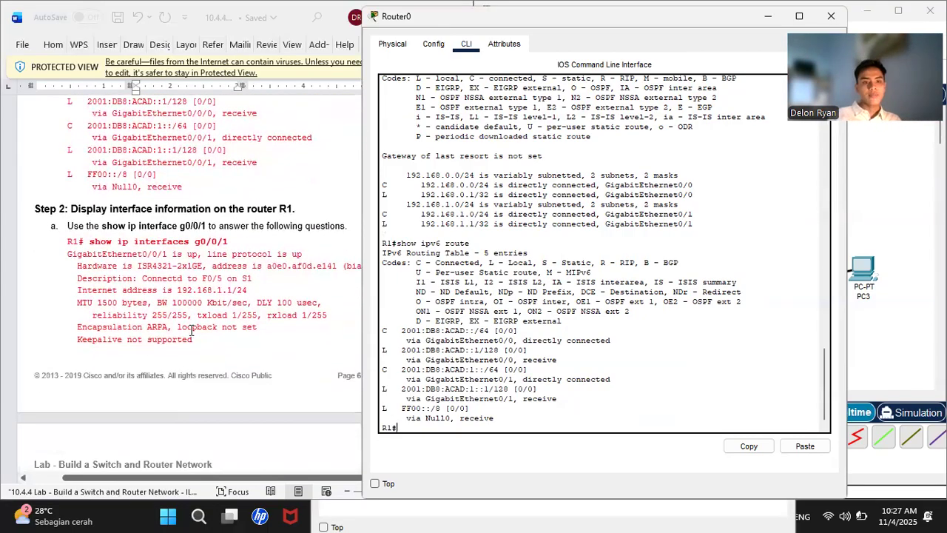
scroll(191, 330, "down", 8)
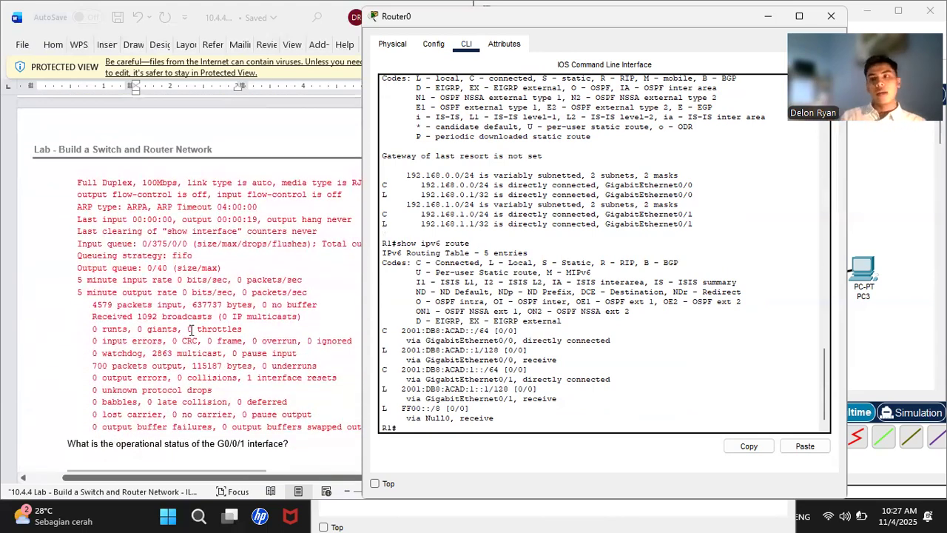
scroll(191, 330, "up", 5)
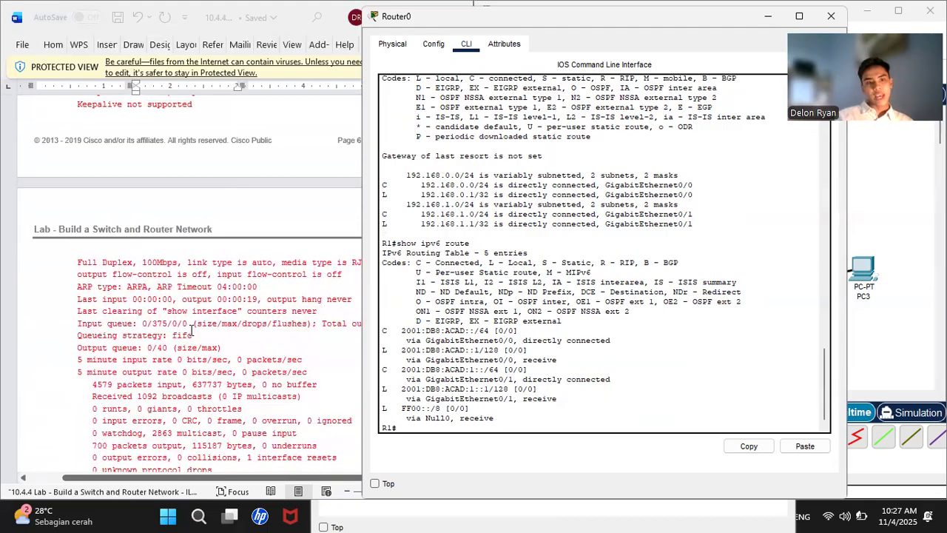
scroll(191, 335, "up", 1)
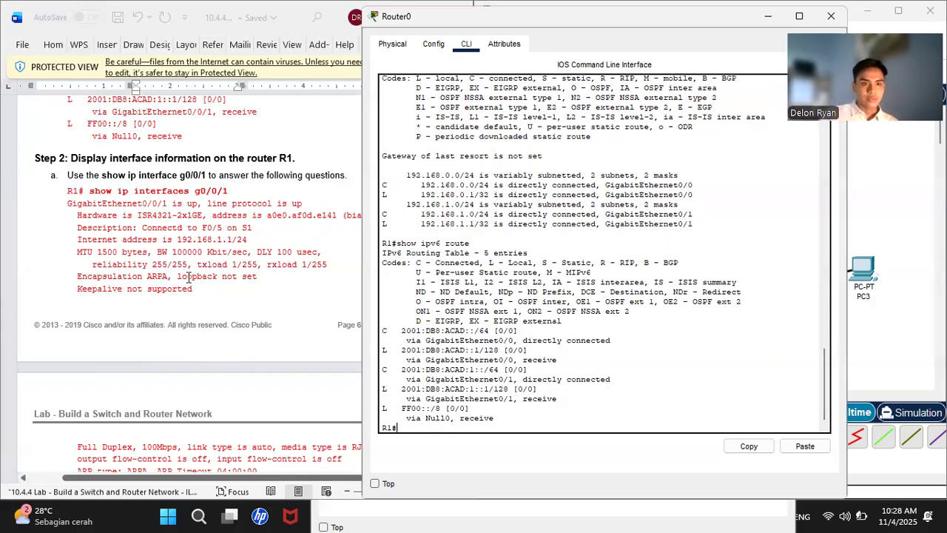
scroll(189, 277, "down", 10)
scroll(189, 277, "up", 10)
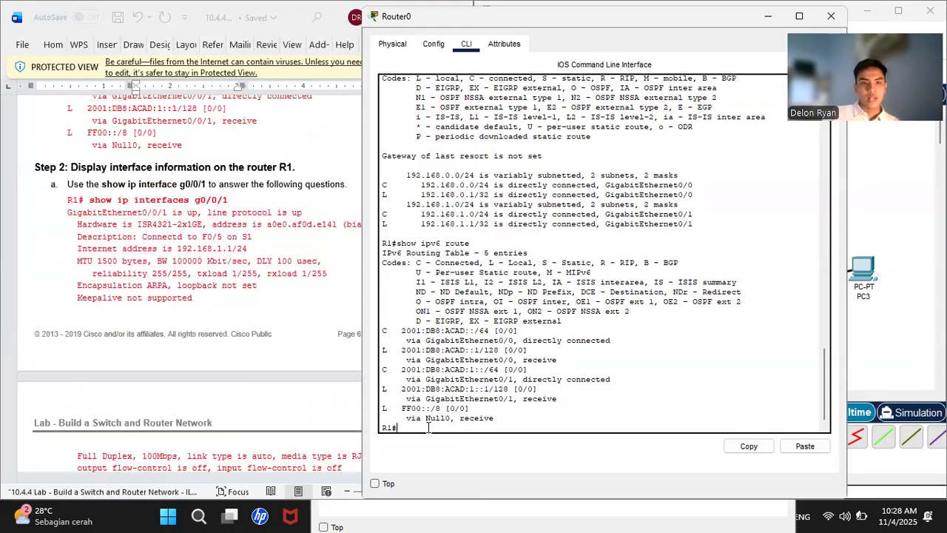
- Run show ip interface g0/1 on R1, confirming G0/1 is up at 192.168.1.1/24
type("show")
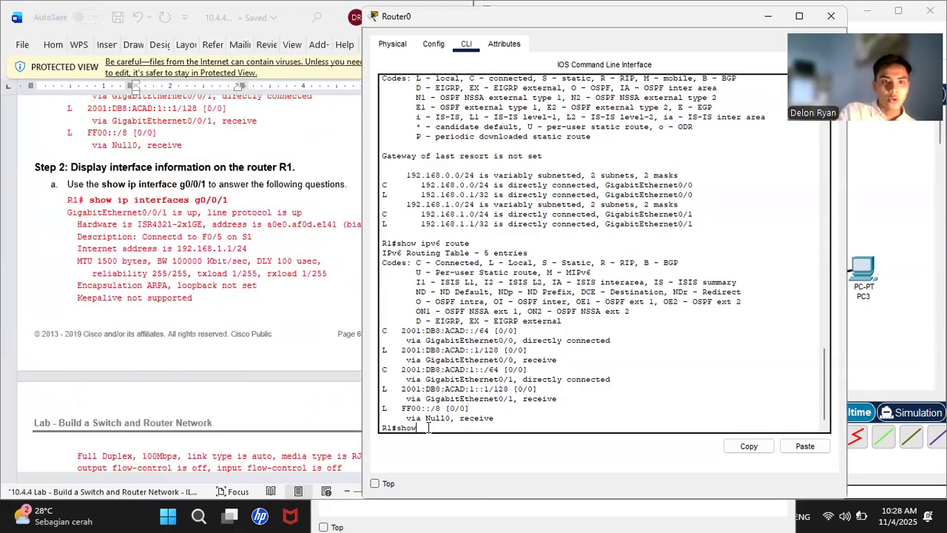
type(" ip i")
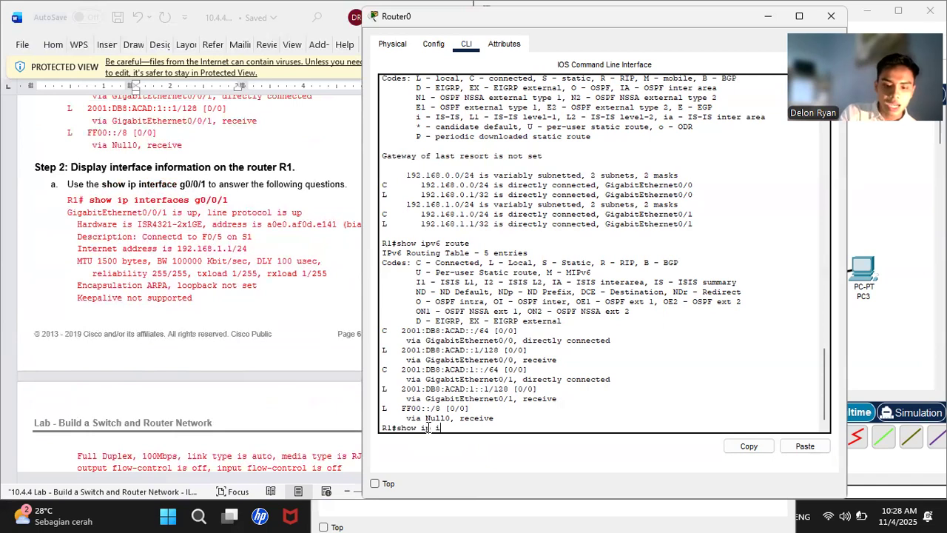
type("nterfa")
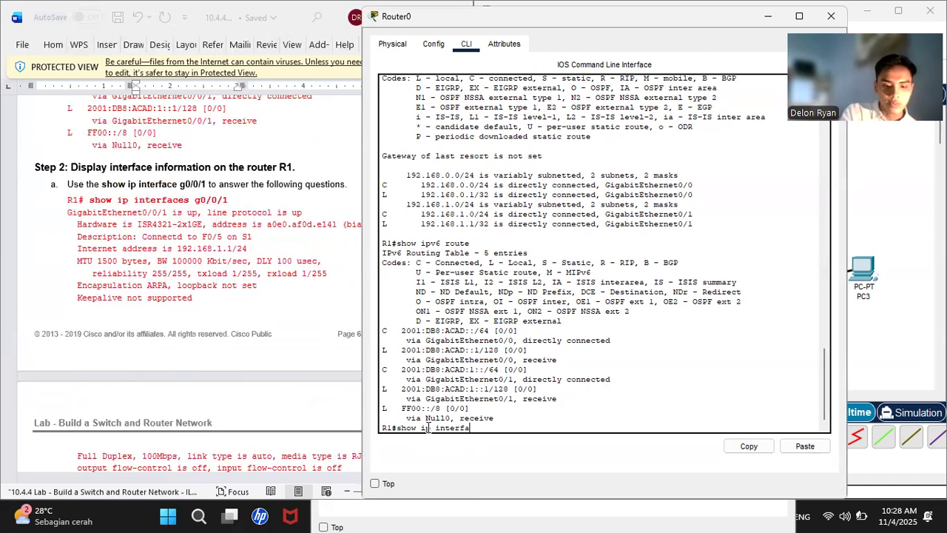
type("ce g0/1")
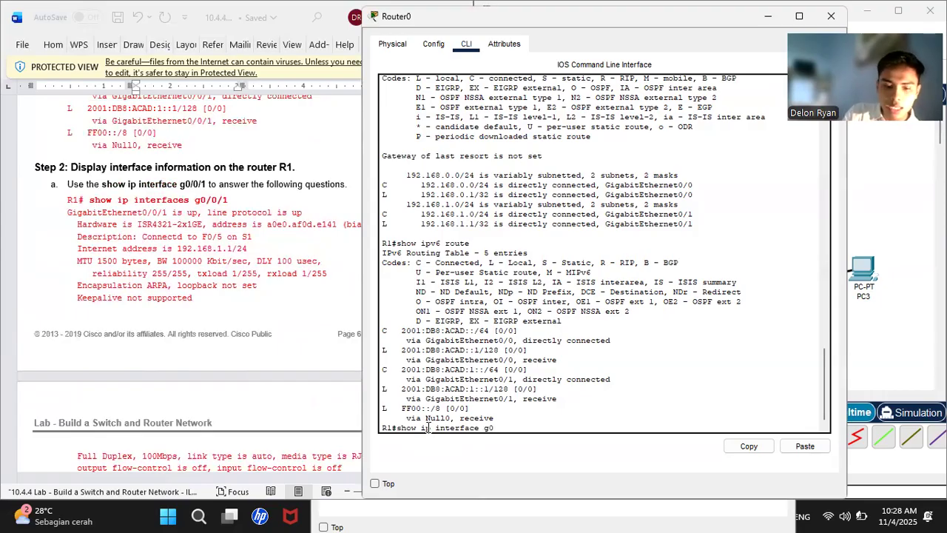
key("Return")
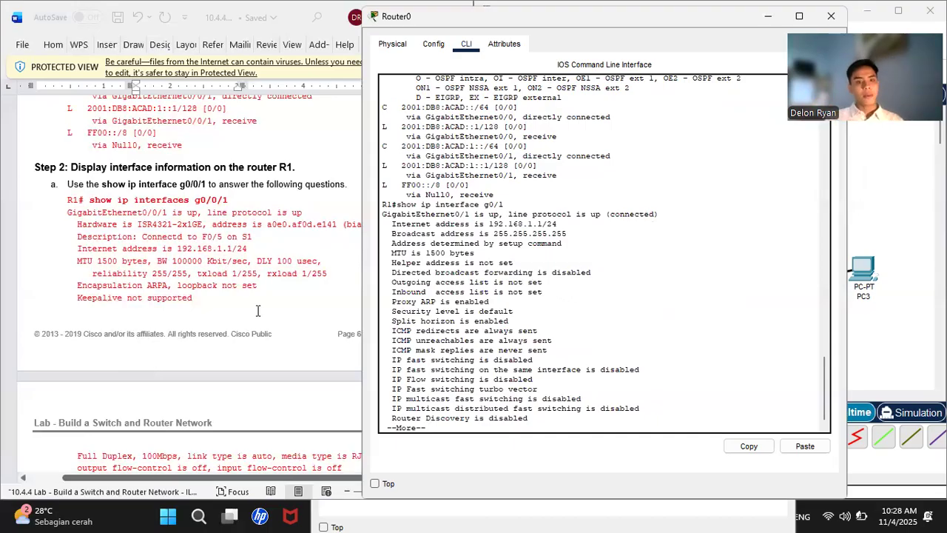
scroll(259, 311, "down", 5)
scroll(258, 311, "down", 2)
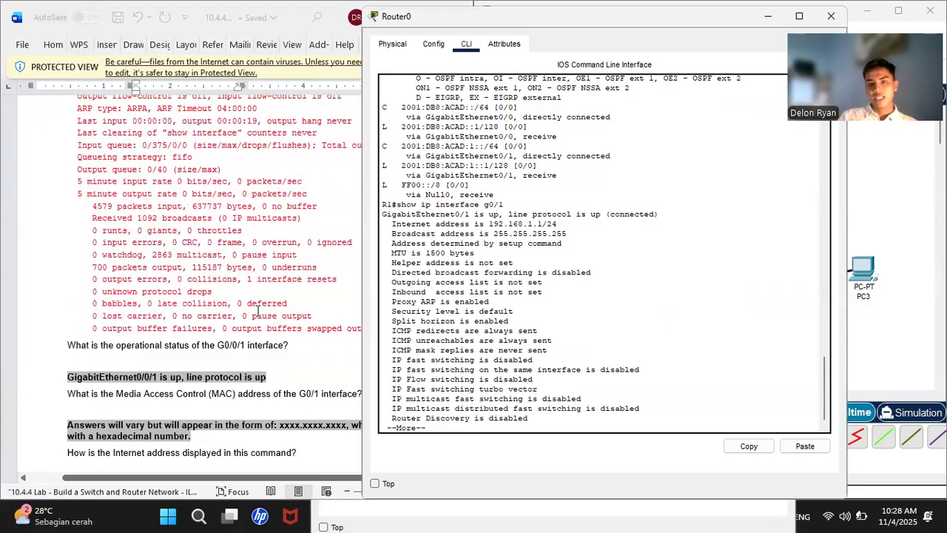
scroll(257, 311, "down", 2)
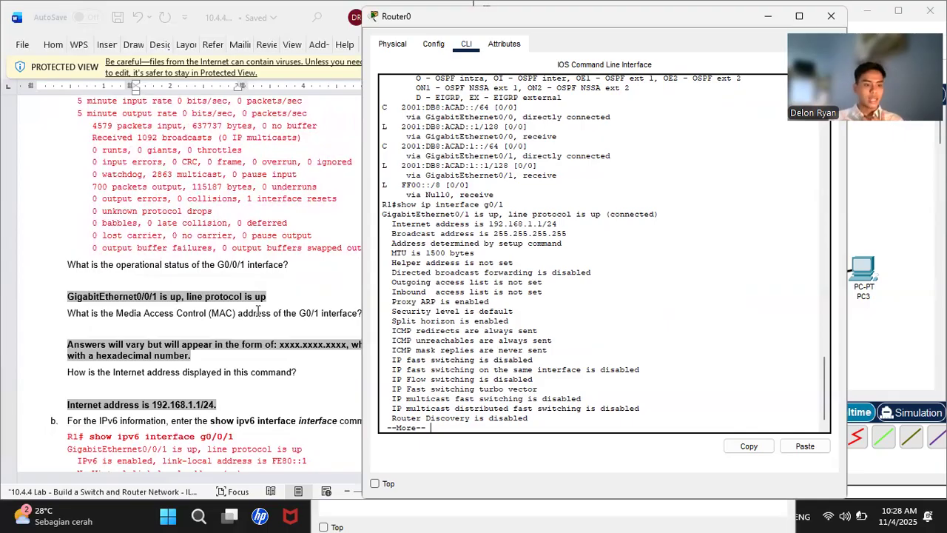
scroll(258, 312, "down", 1)
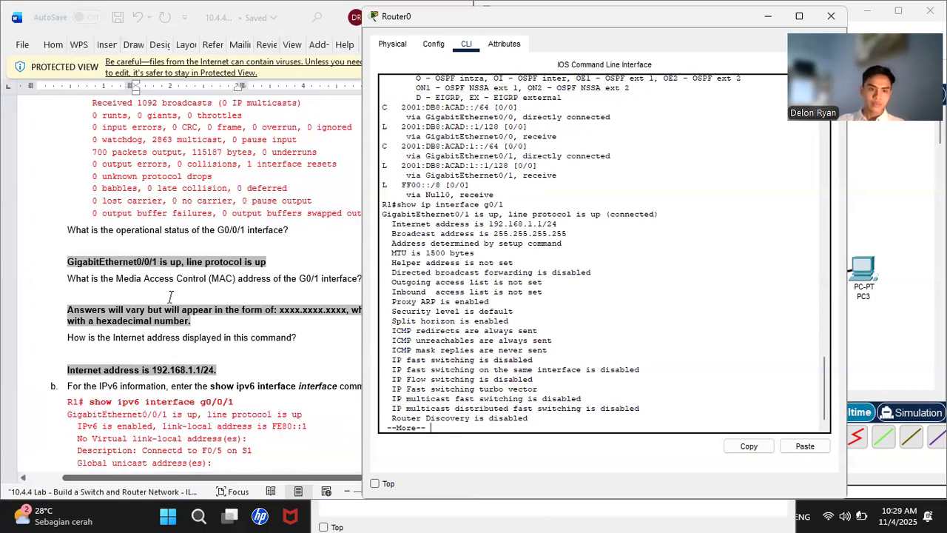
scroll(171, 296, "down", 2)
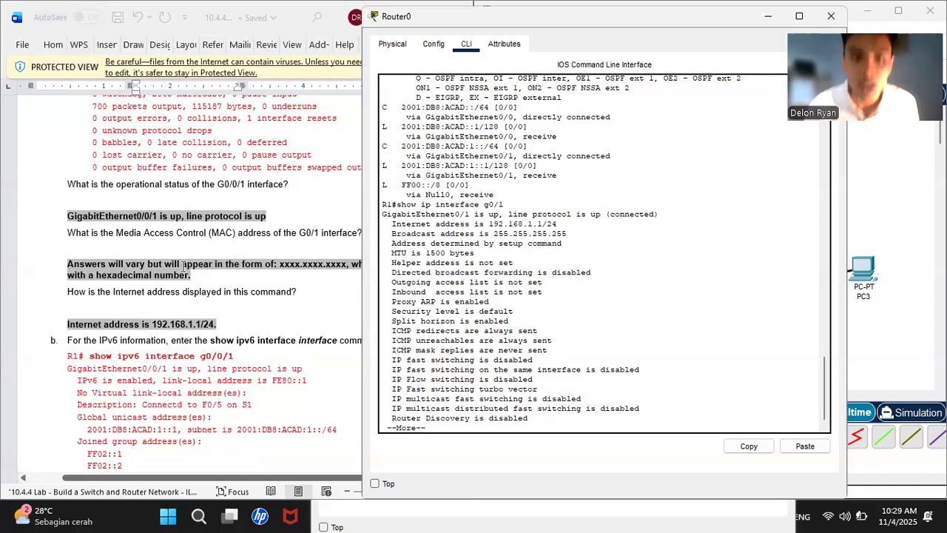
scroll(209, 244, "down", 5)
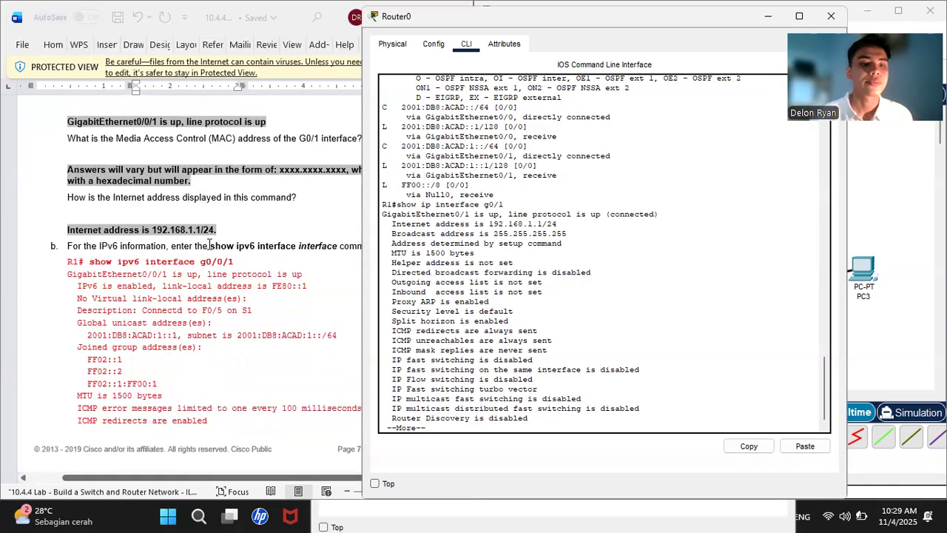
scroll(207, 248, "down", 3)
scroll(208, 248, "down", 8)
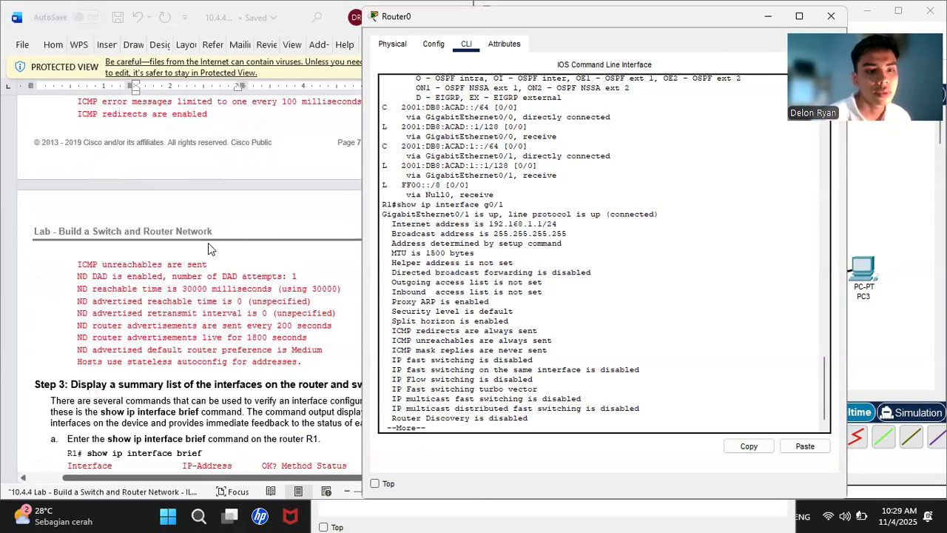
scroll(209, 244, "up", 3)
scroll(209, 245, "down", 5)
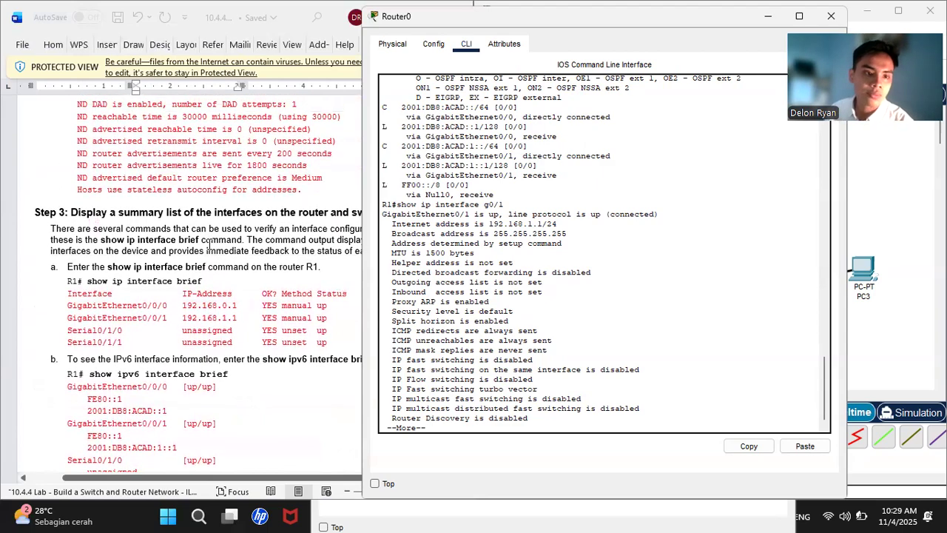
scroll(209, 244, "down", 10)
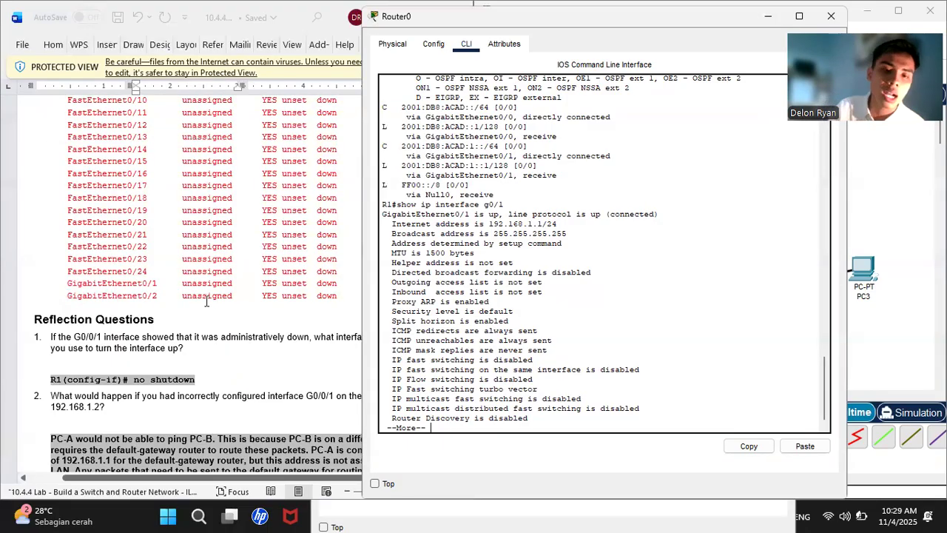
scroll(207, 298, "right", 2)
scroll(206, 299, "left", 1)
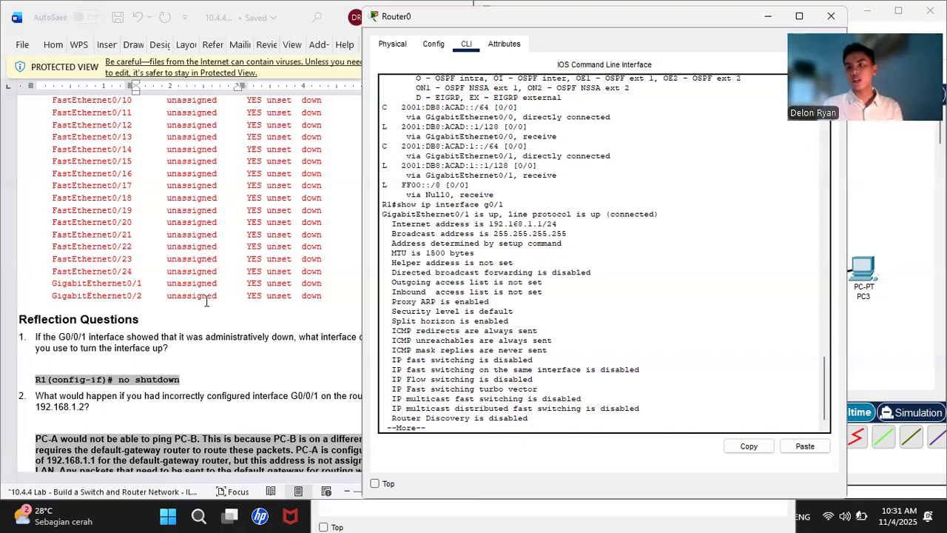
- Return to the topology, open PC2, and show its Desktop applications
left_click(893, 183)
left_click(559, 264)
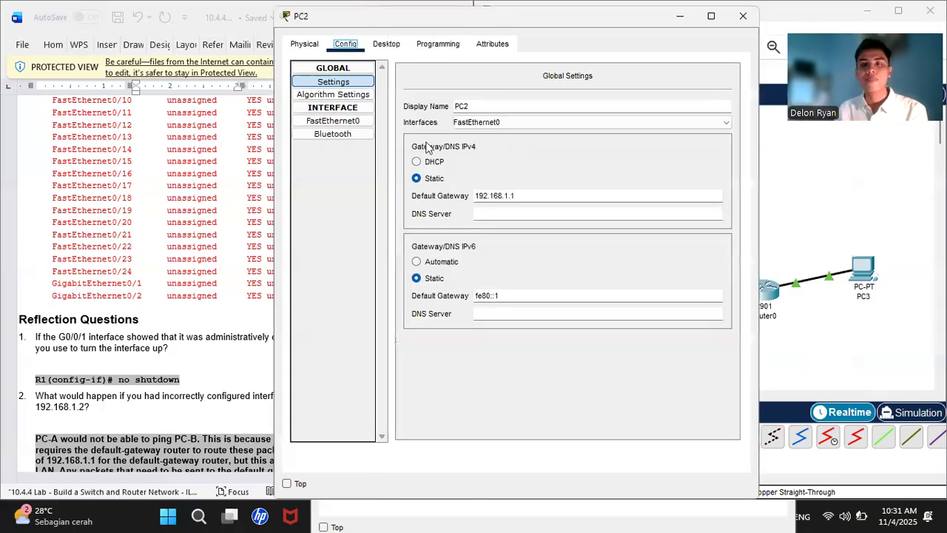
left_click(439, 51)
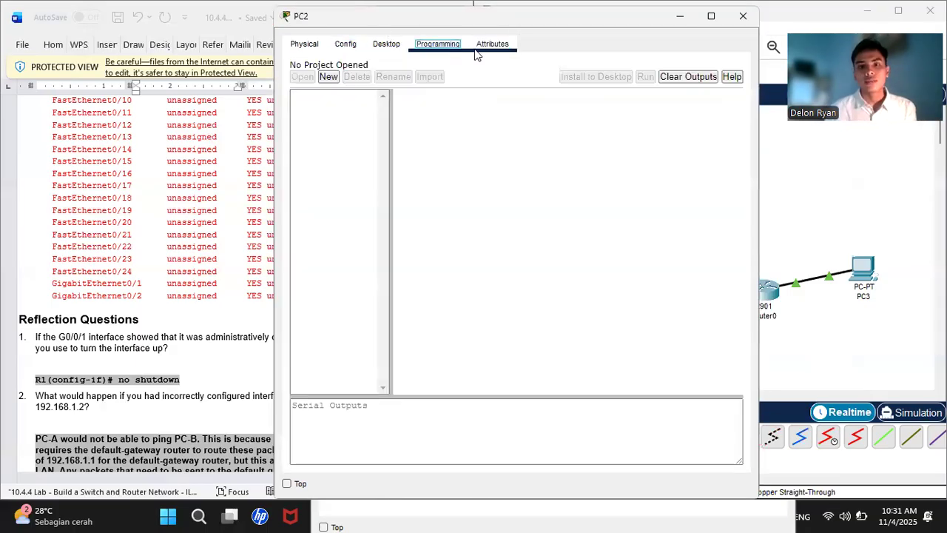
left_click(387, 50)
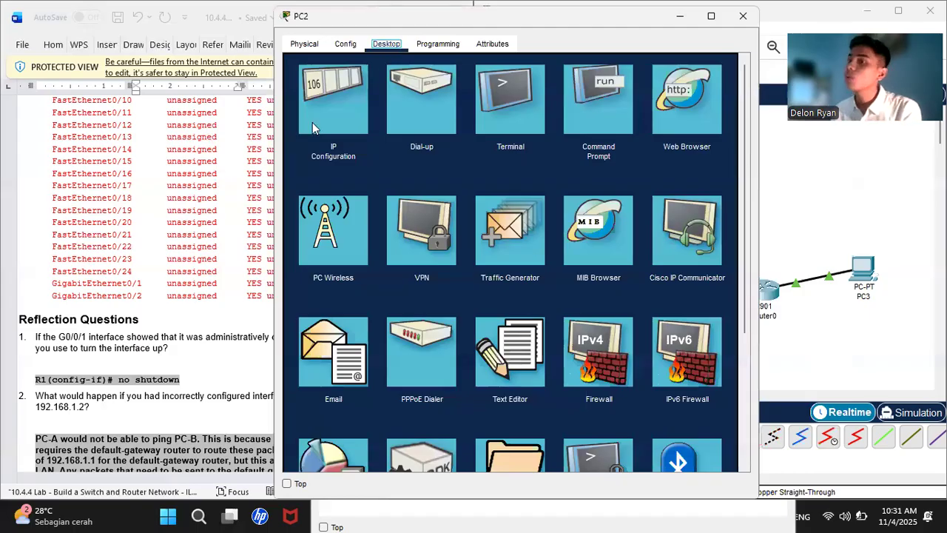
- In PC2's Command Prompt, run ping 192.168.0.3
left_click(599, 111)
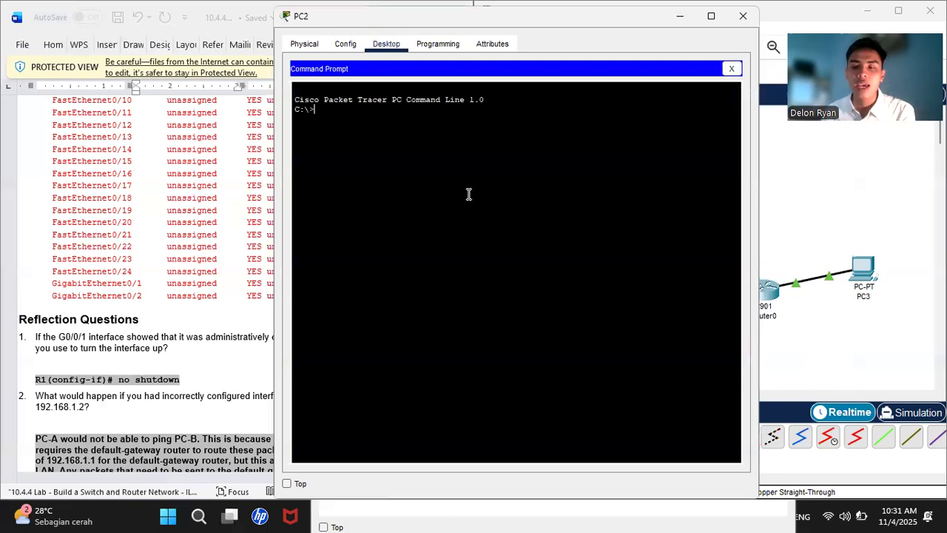
type("ping")
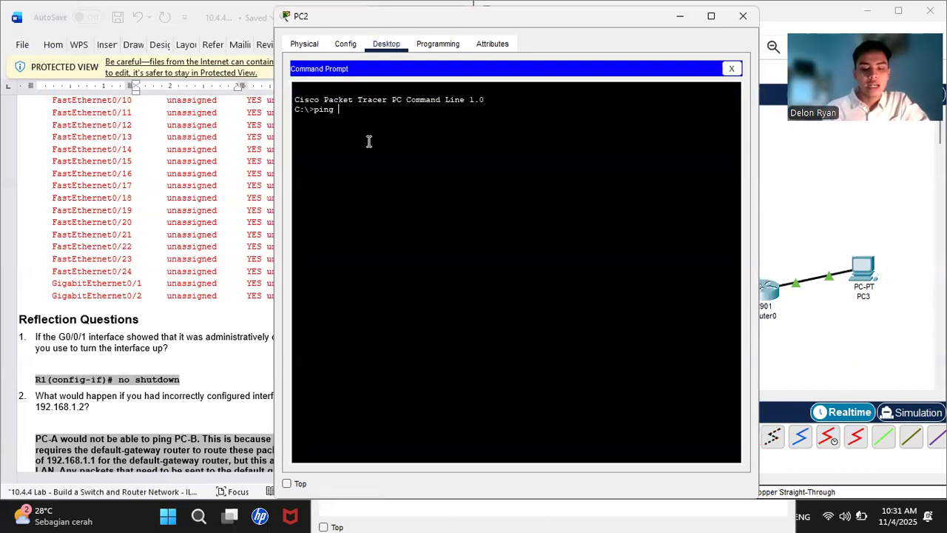
type(" 1")
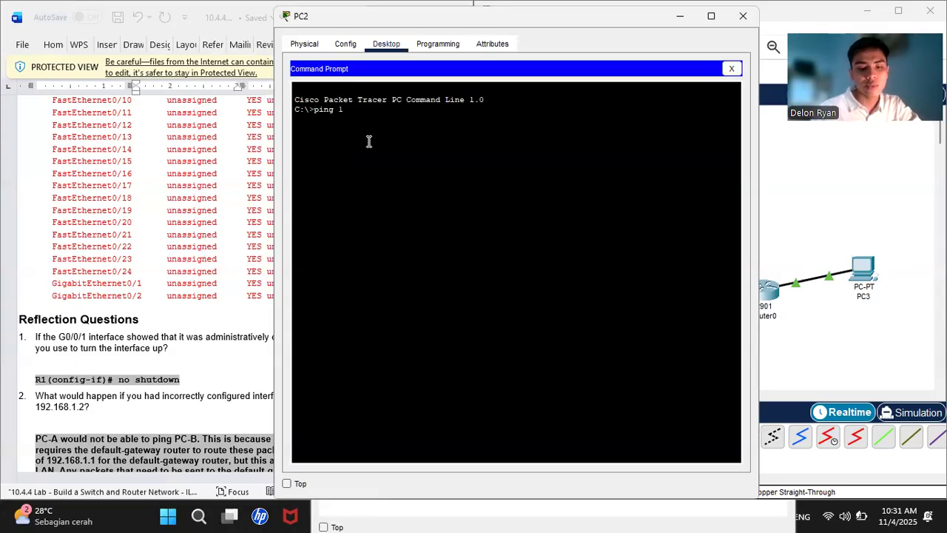
type("92.168.0")
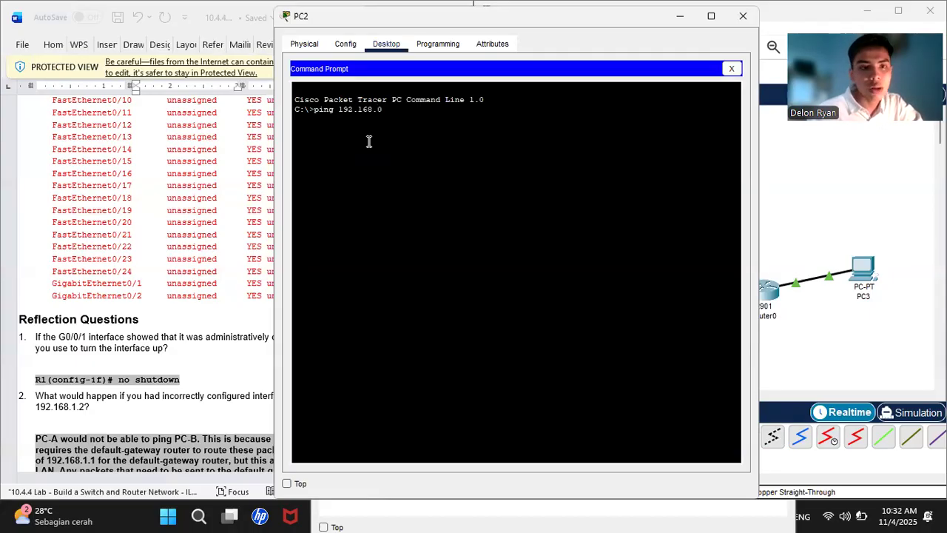
scroll(190, 196, "up", 15)
scroll(189, 196, "up", 15)
scroll(189, 196, "up", 15)
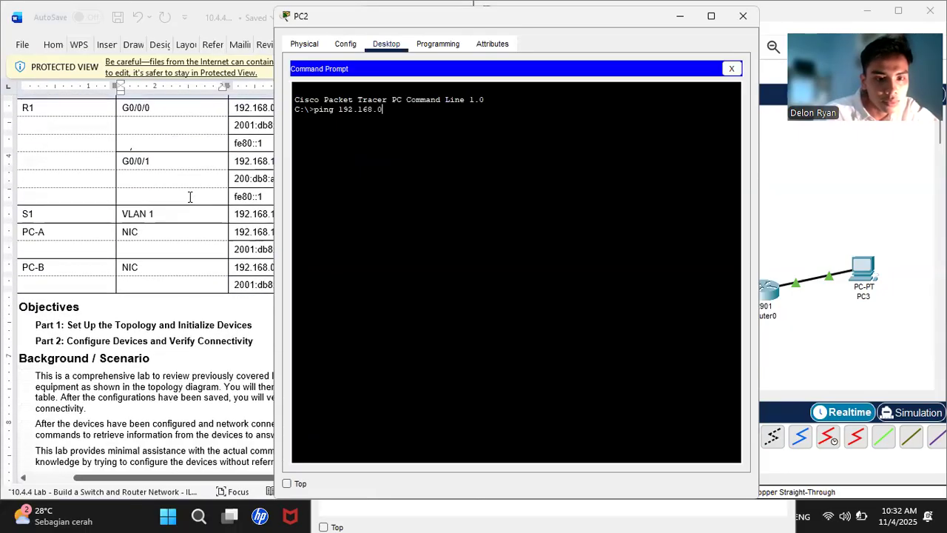
scroll(189, 196, "right", 3)
scroll(189, 196, "down", 1)
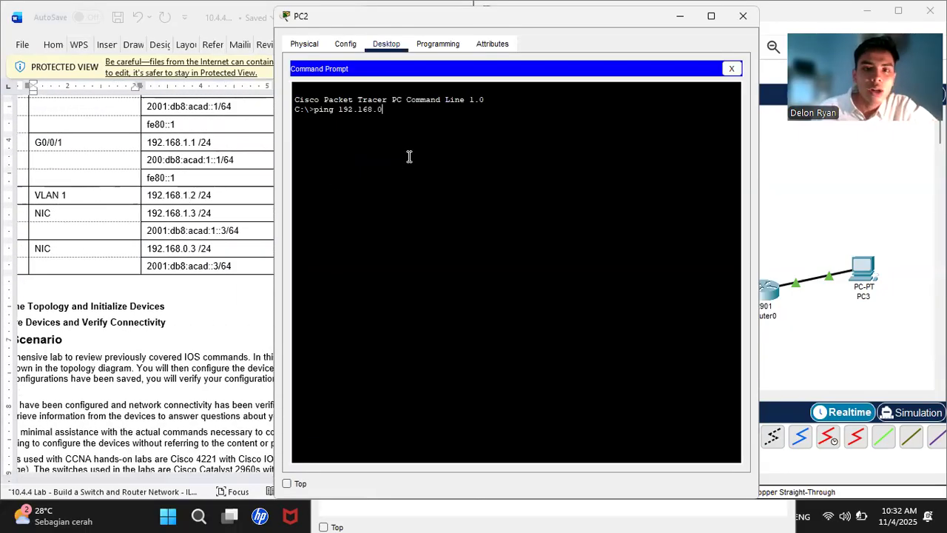
type(".3")
key("Return")
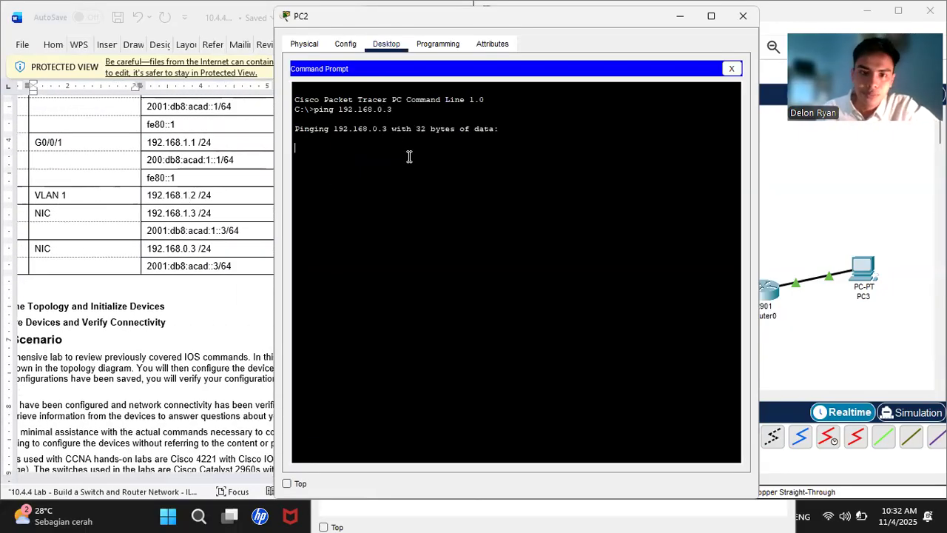